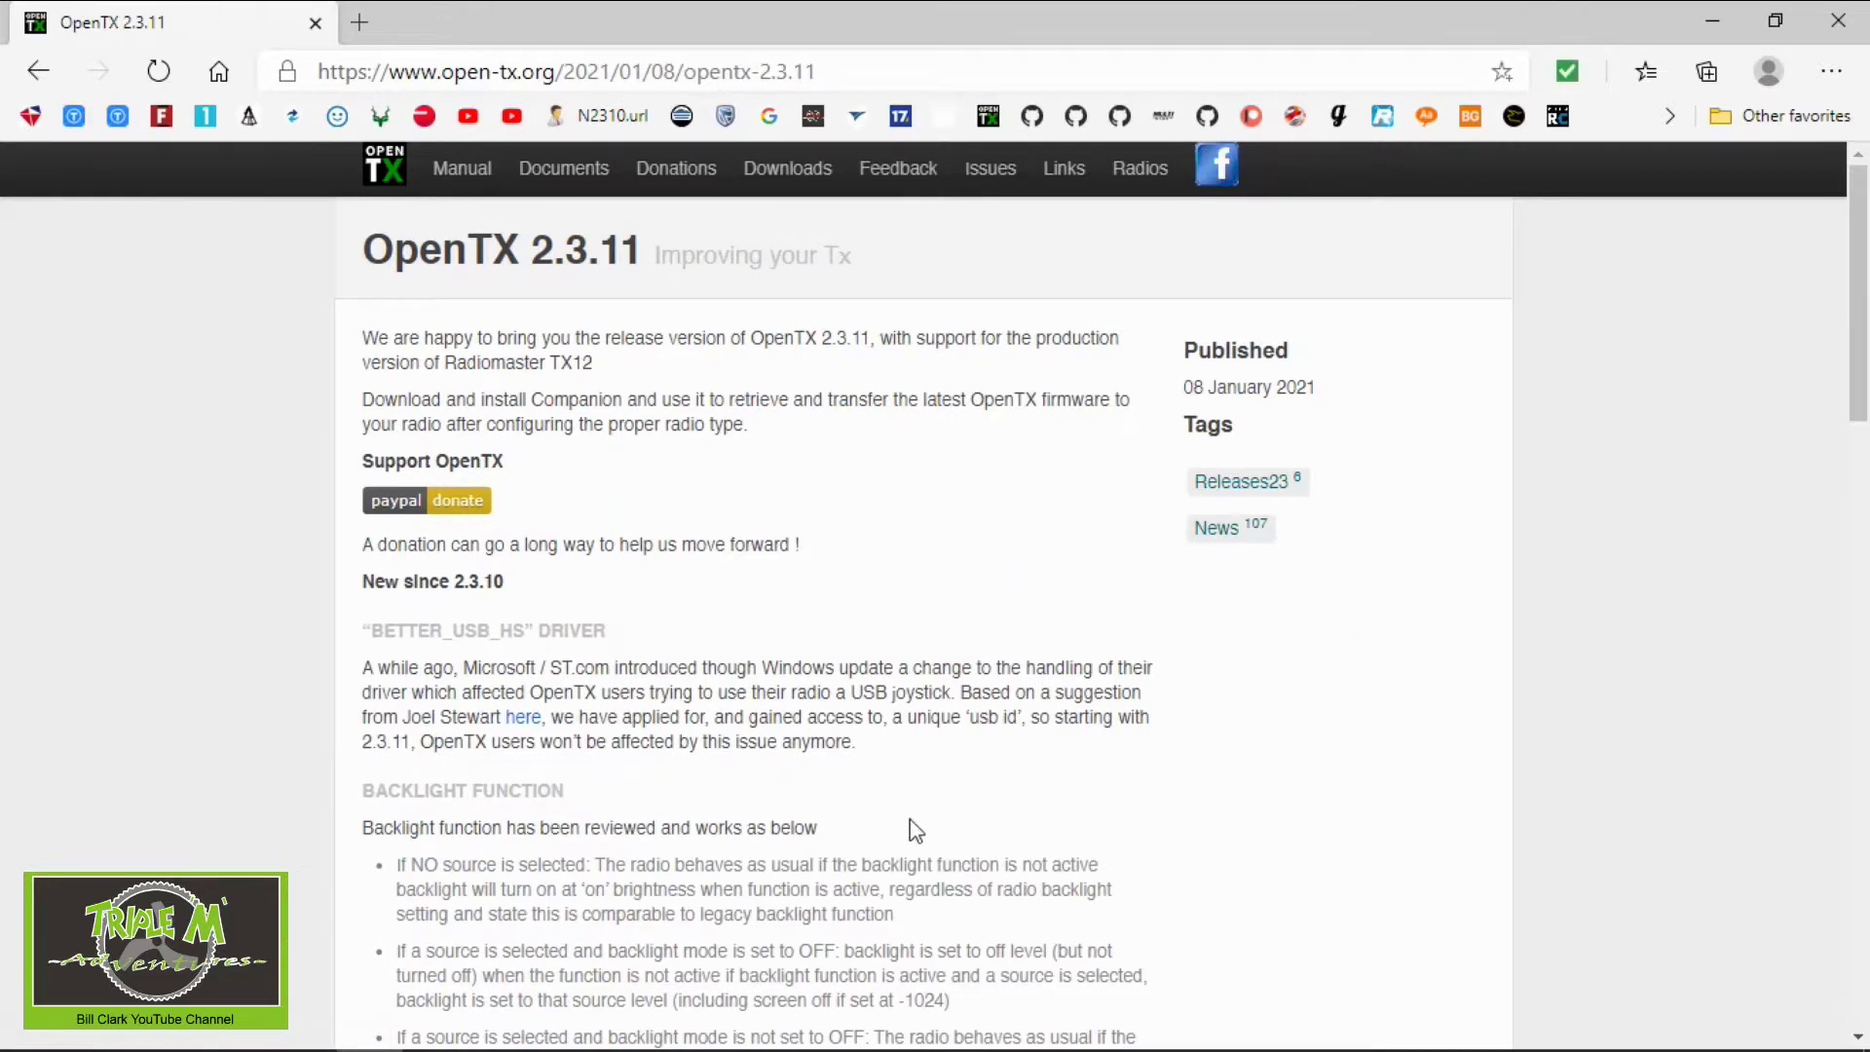
# Scroll down the OpenTX 2.3.11 release announcement page
pyautogui.scroll(-2, 703, 362)
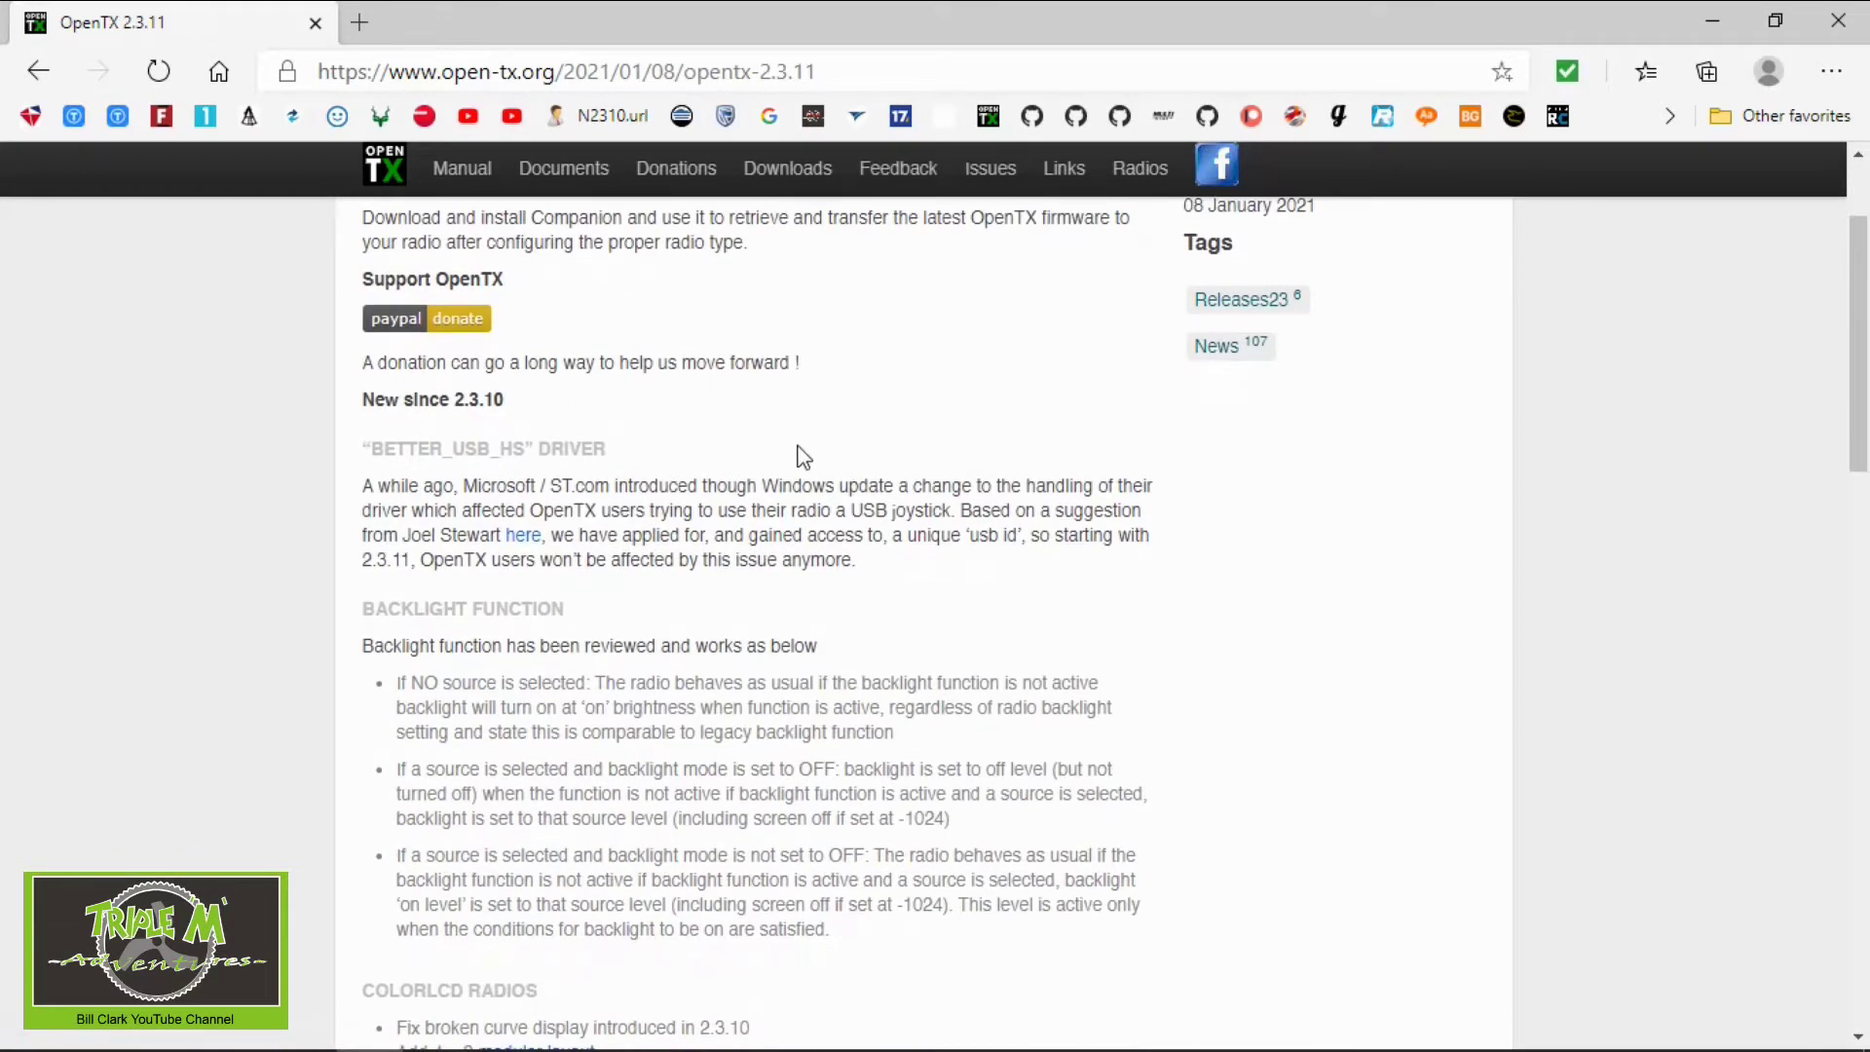
# Scroll through the 2.3.11 release notes and the changes since 2.3.10
pyautogui.scroll(-12, 843, 464)
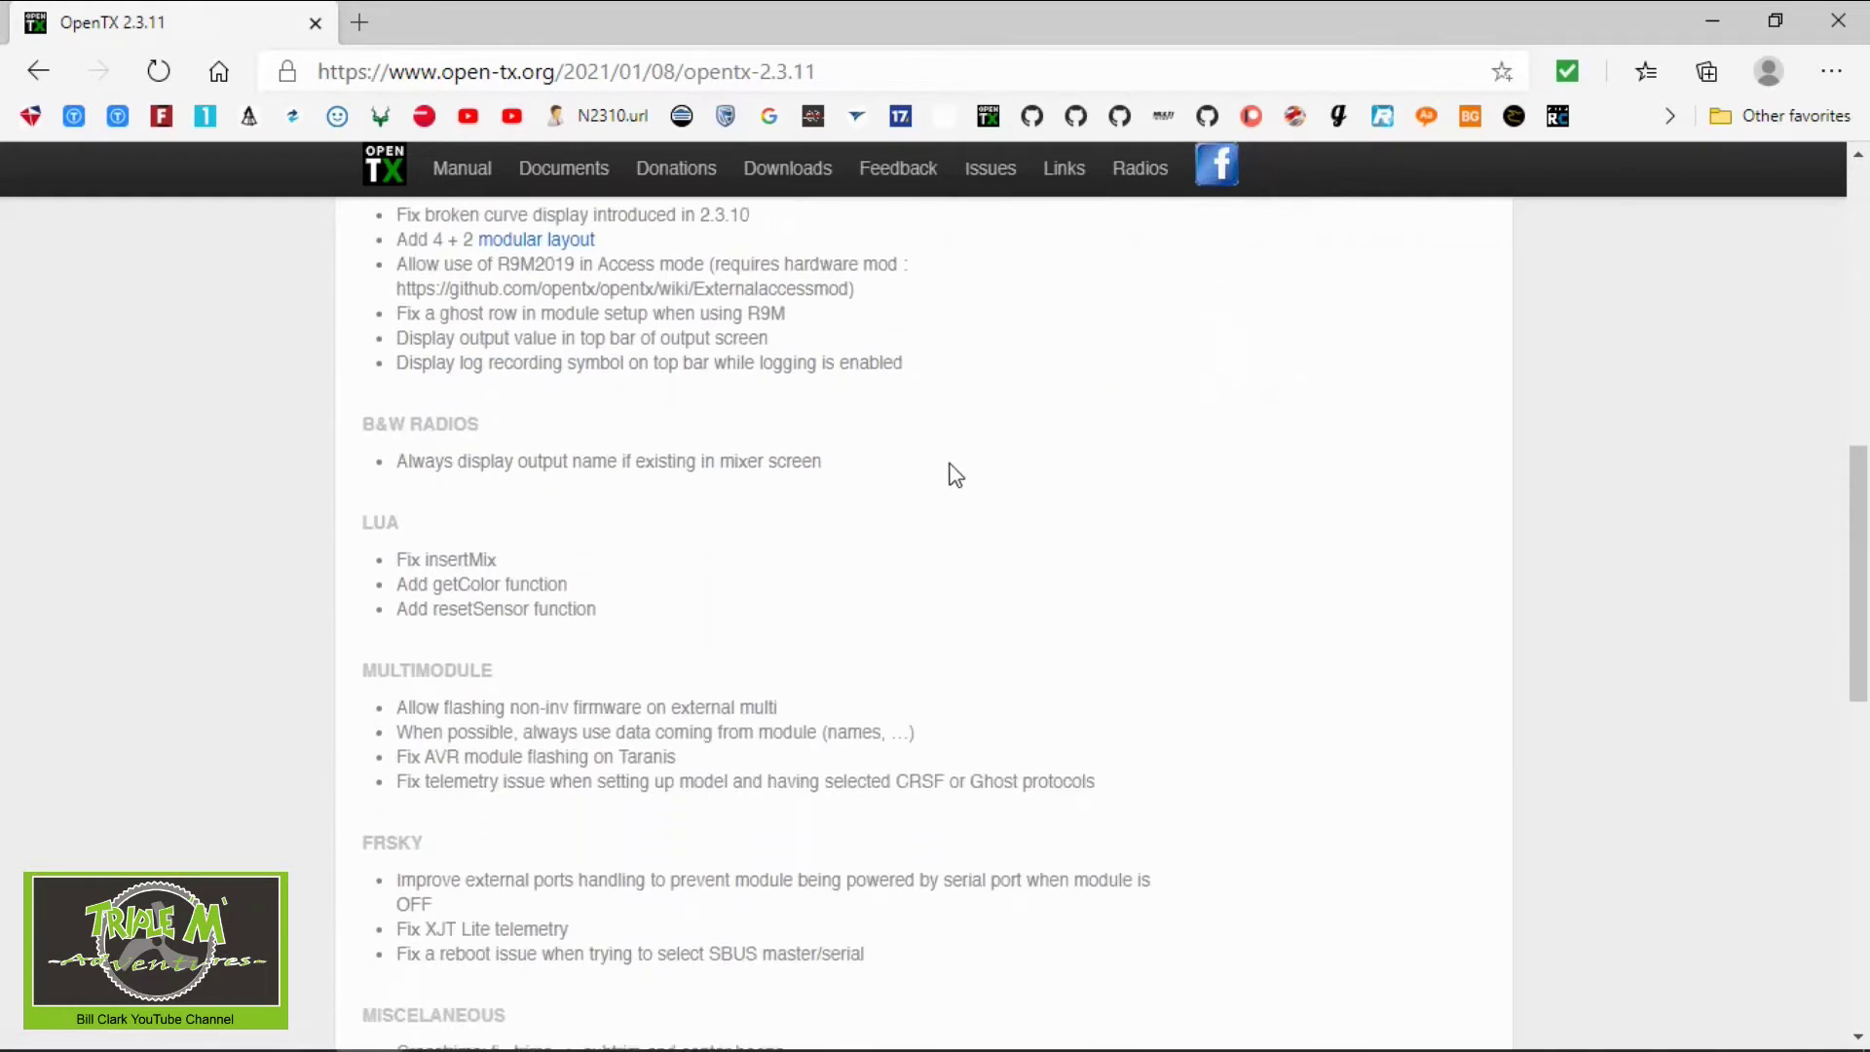
pyautogui.scroll(-9, 972, 471)
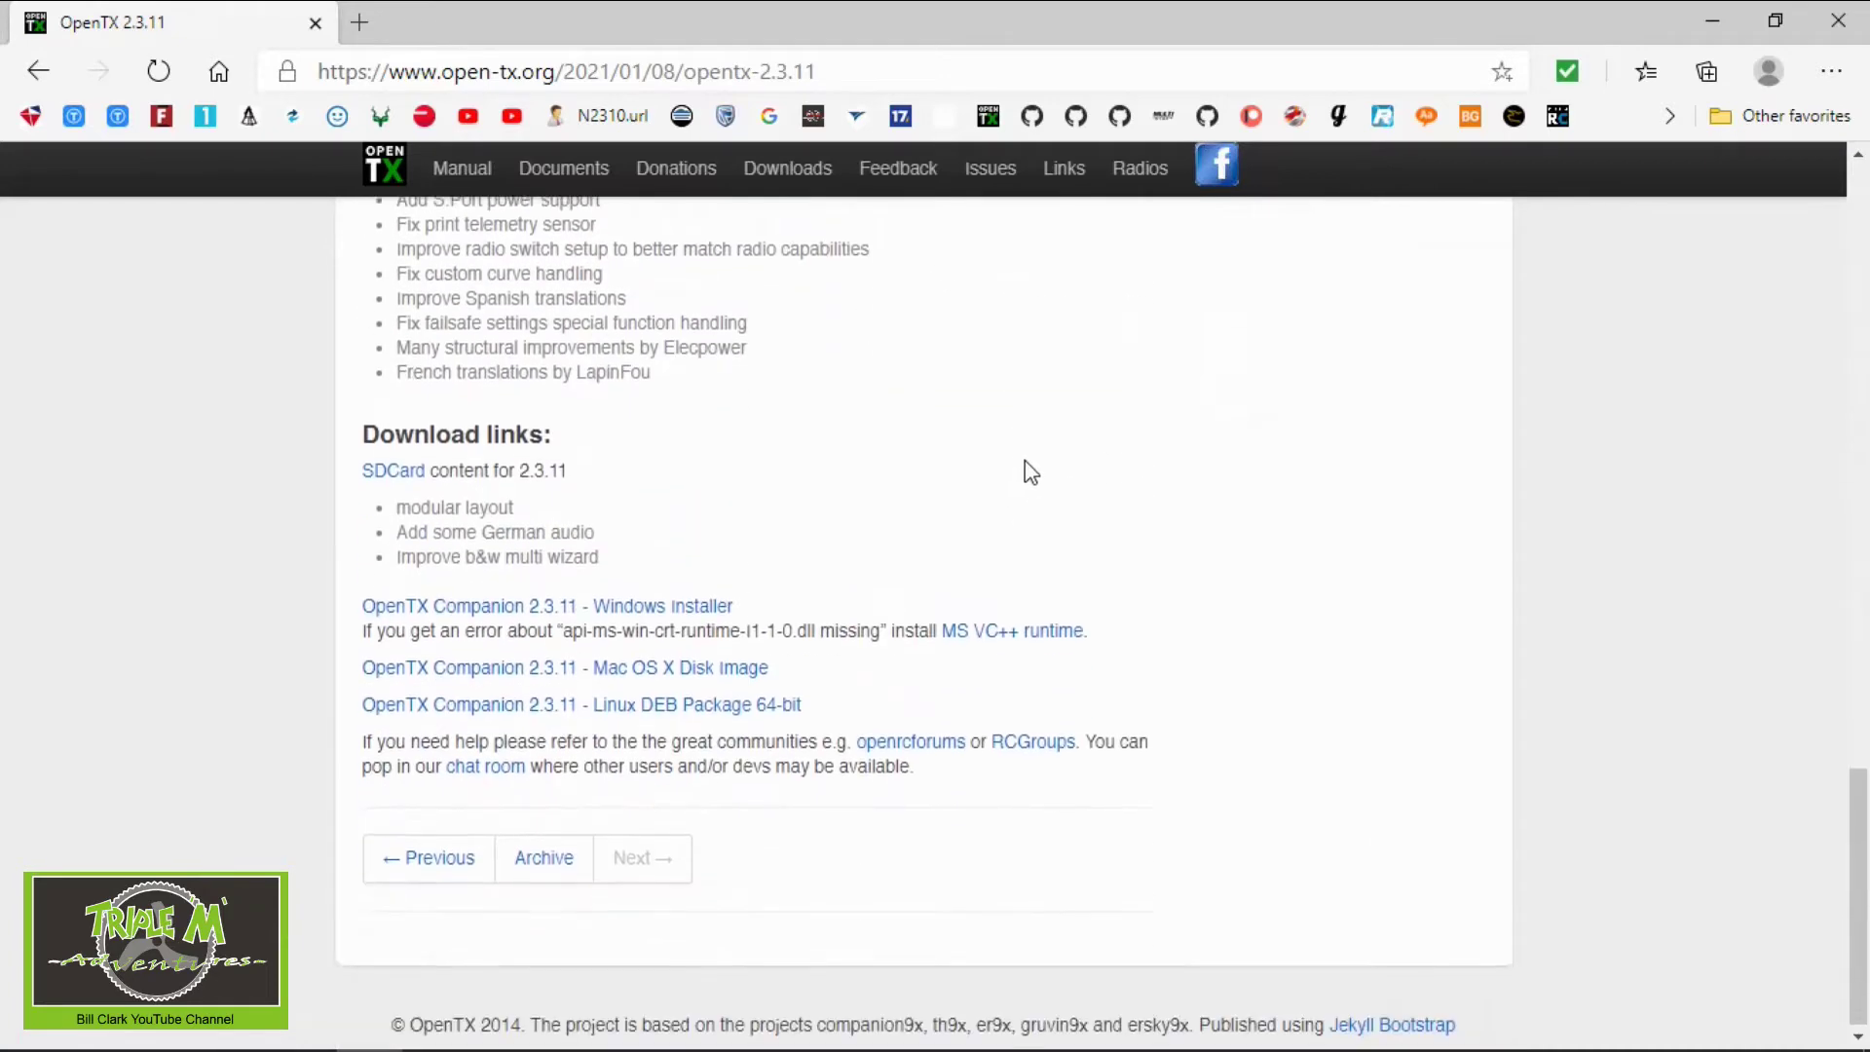
pyautogui.scroll(1, 1114, 474)
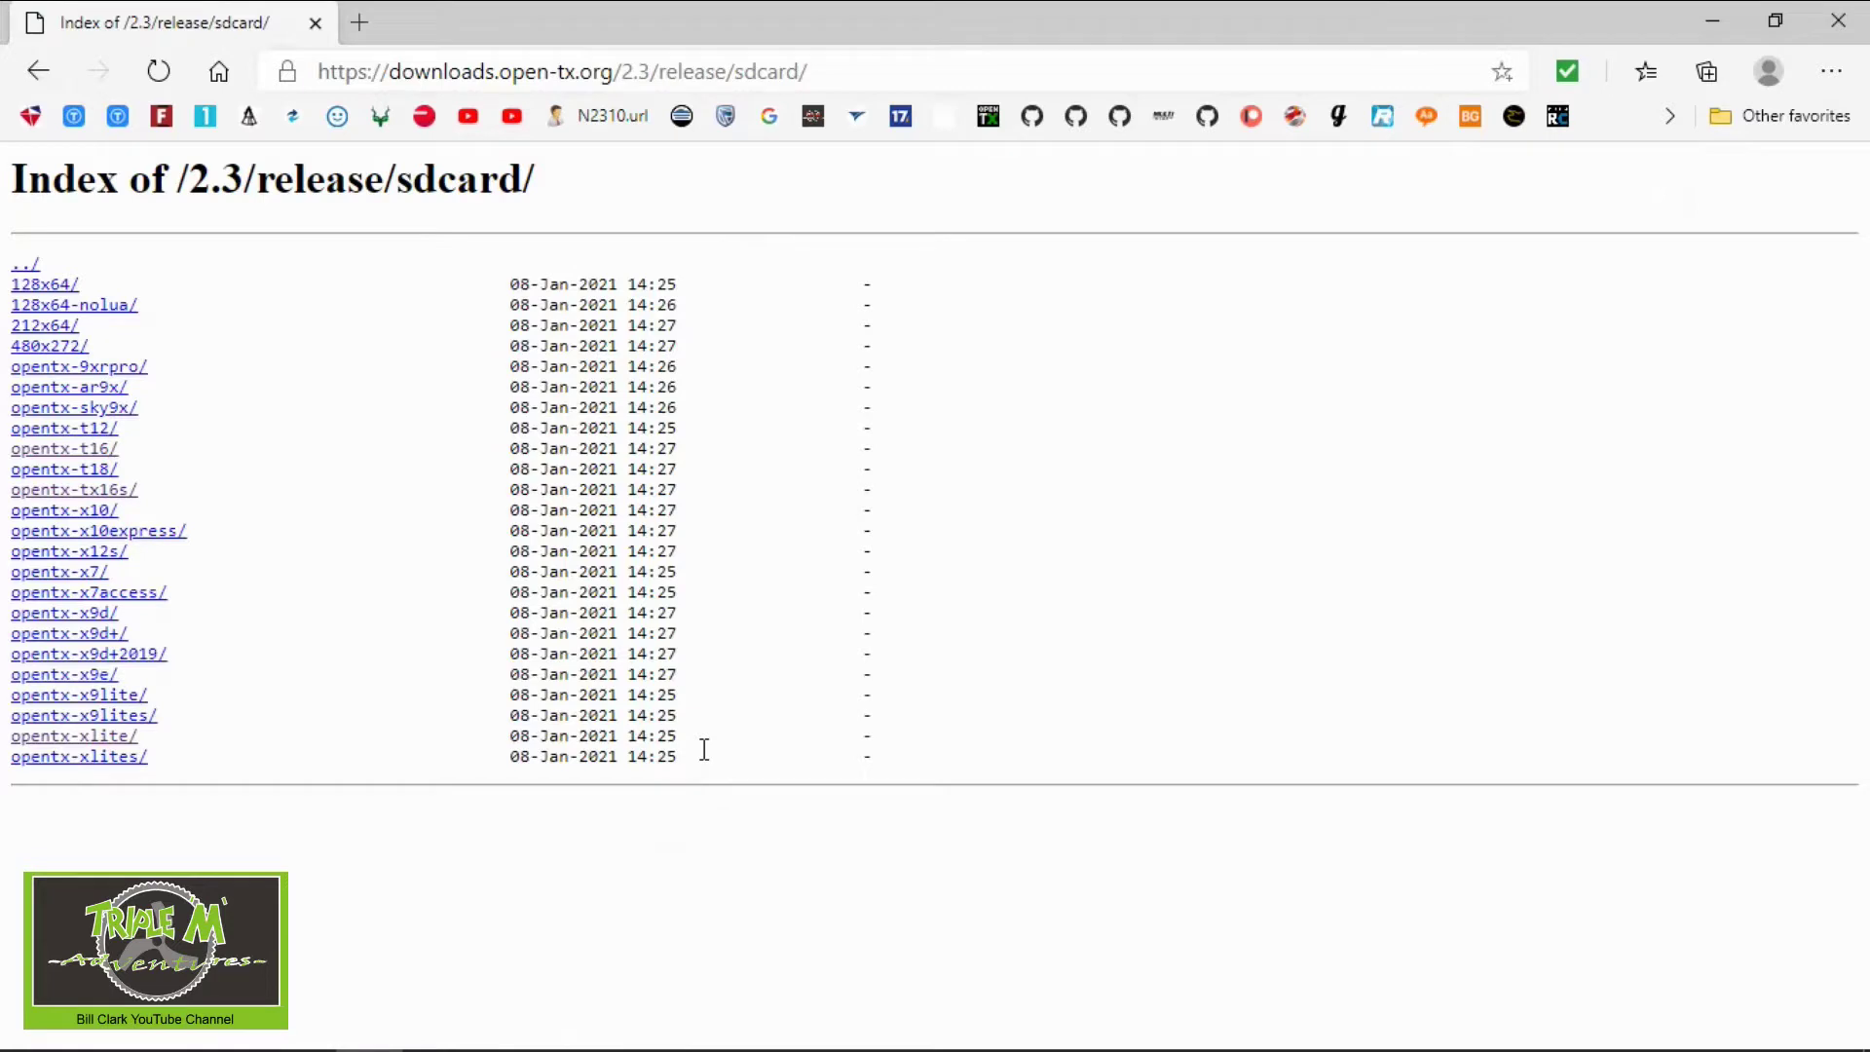
# Return to the 2.3.11 release page, launch OpenTX Companion, and open File Explorer
pyautogui.click(30, 72)
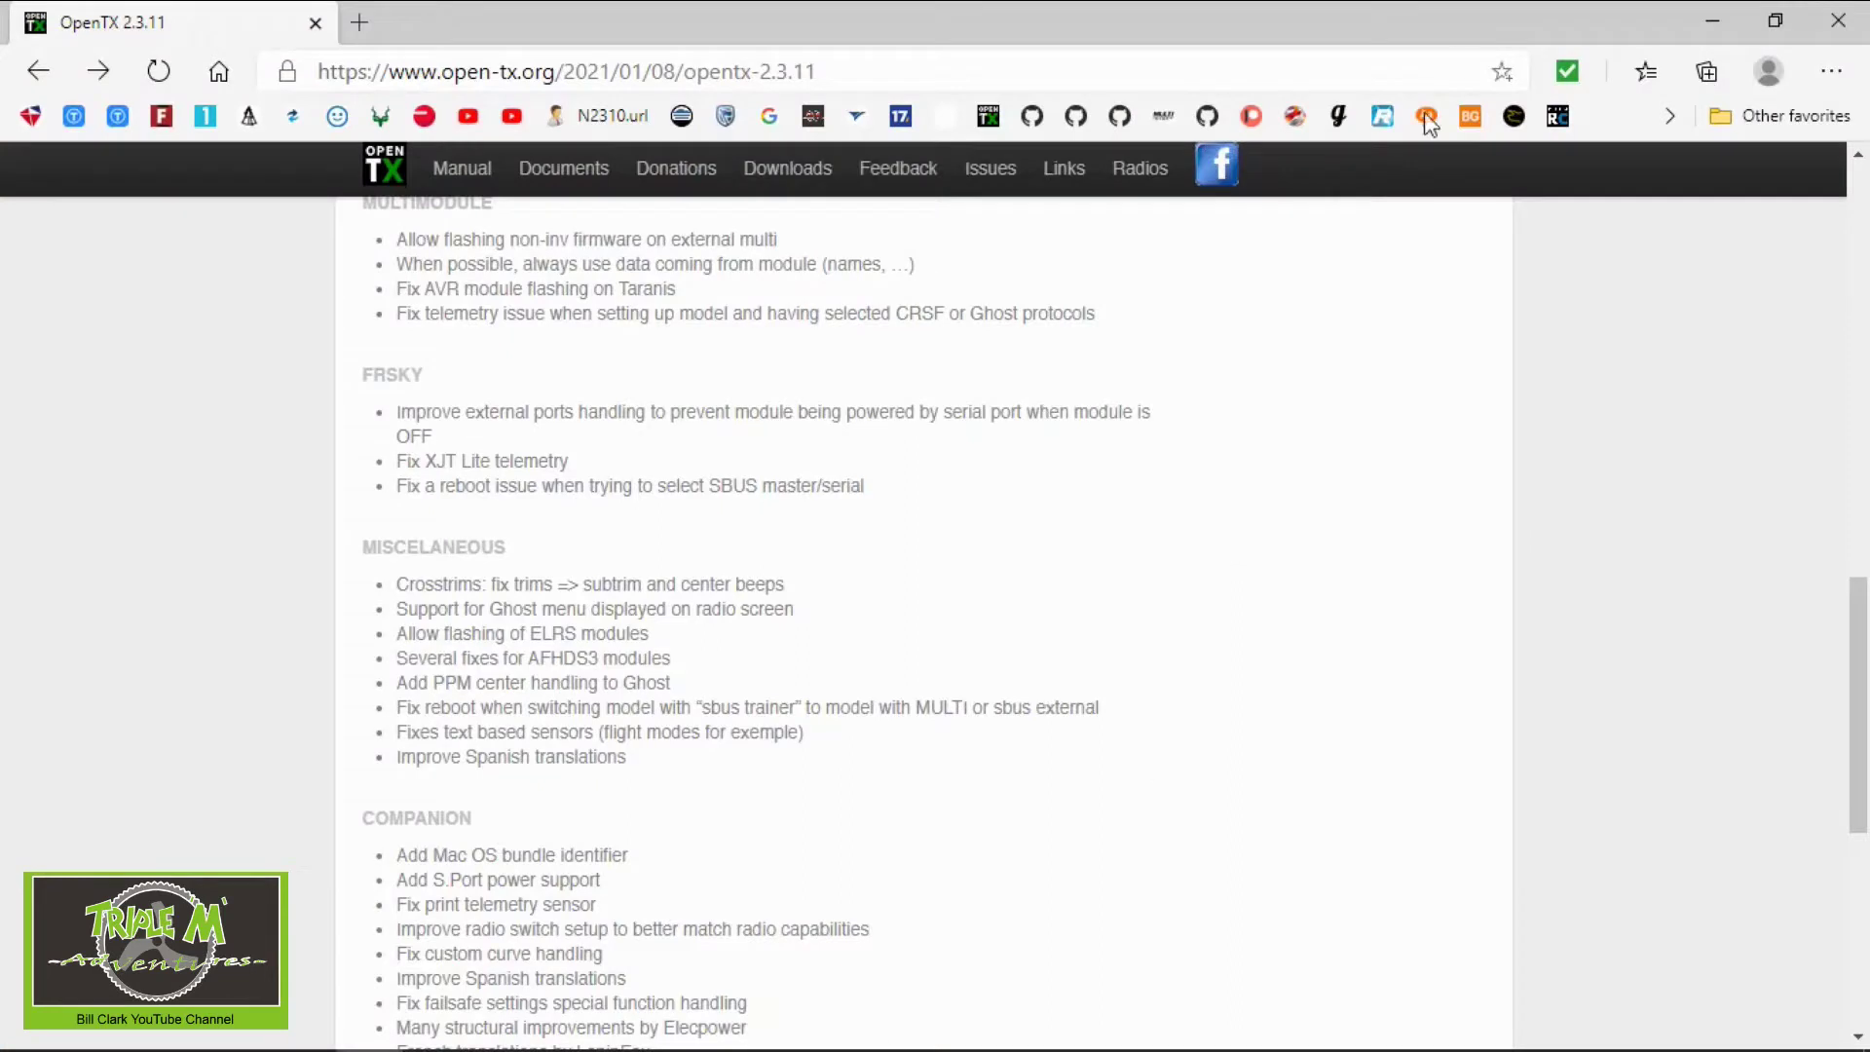
pyautogui.moveTo(797, 1037)
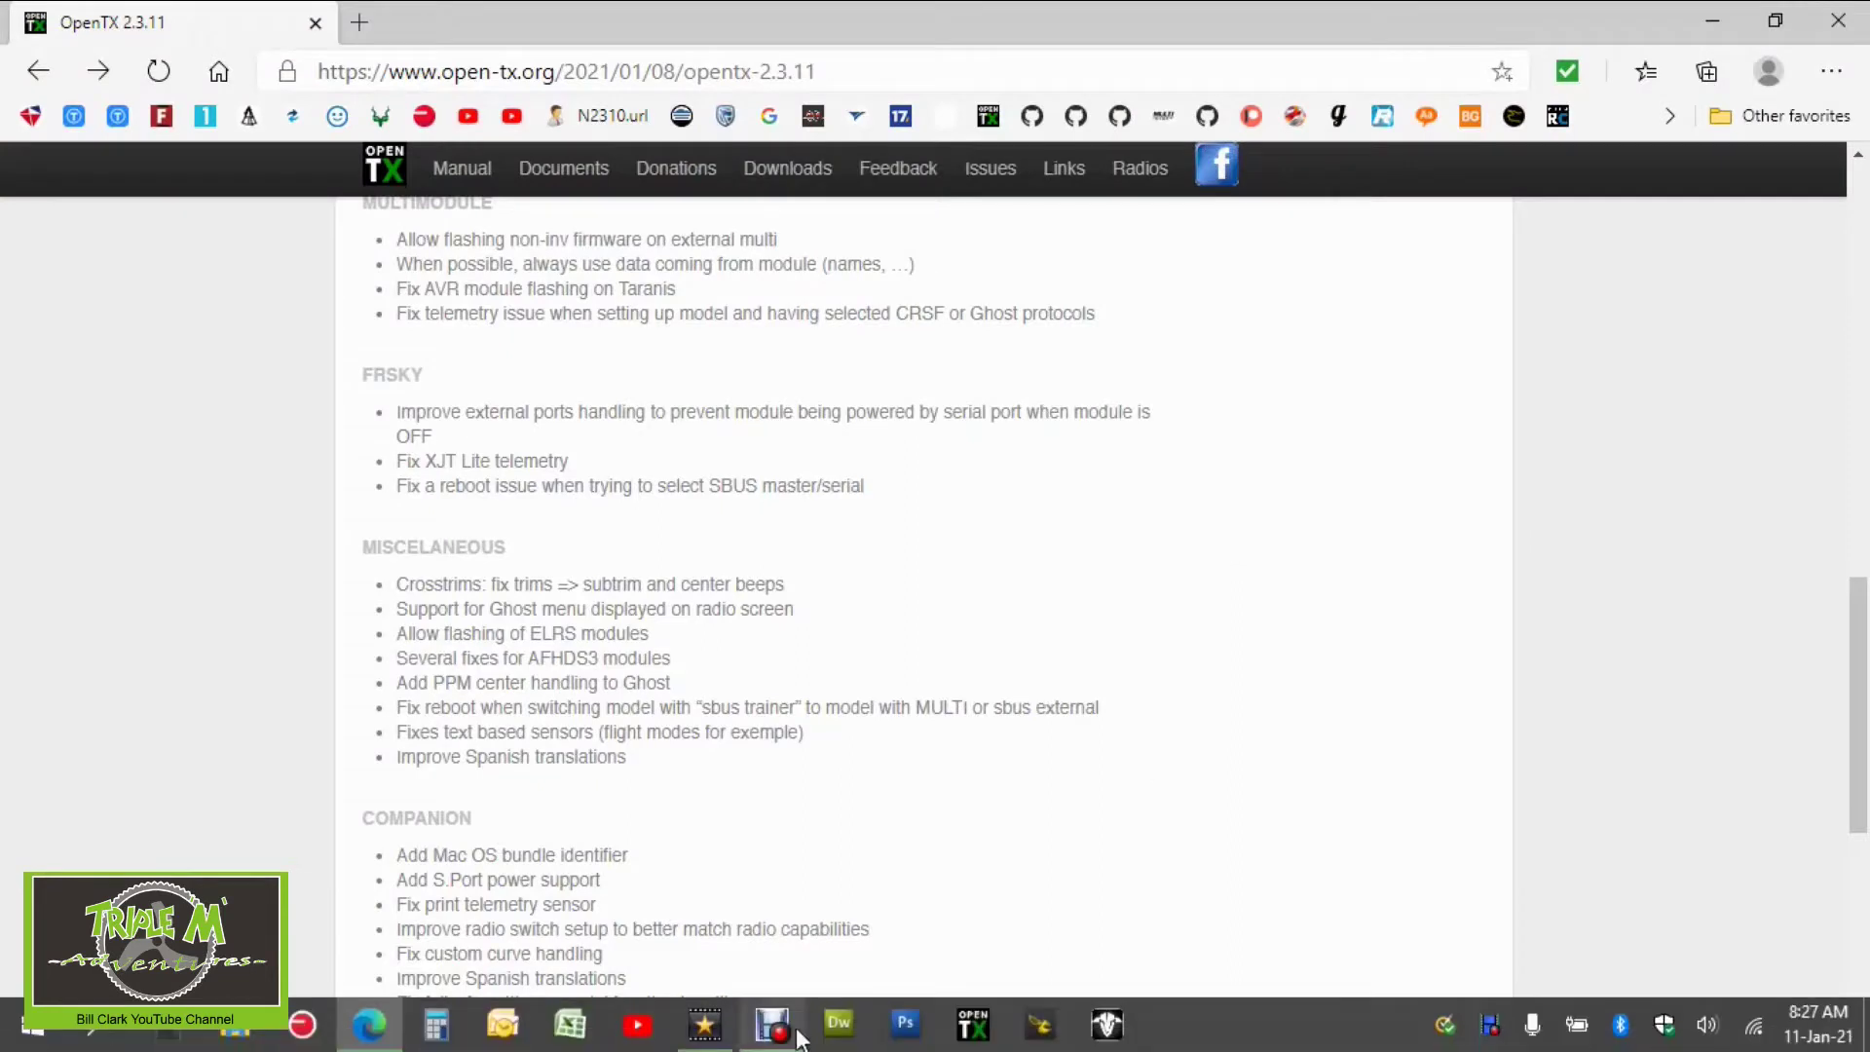
pyautogui.click(971, 1025)
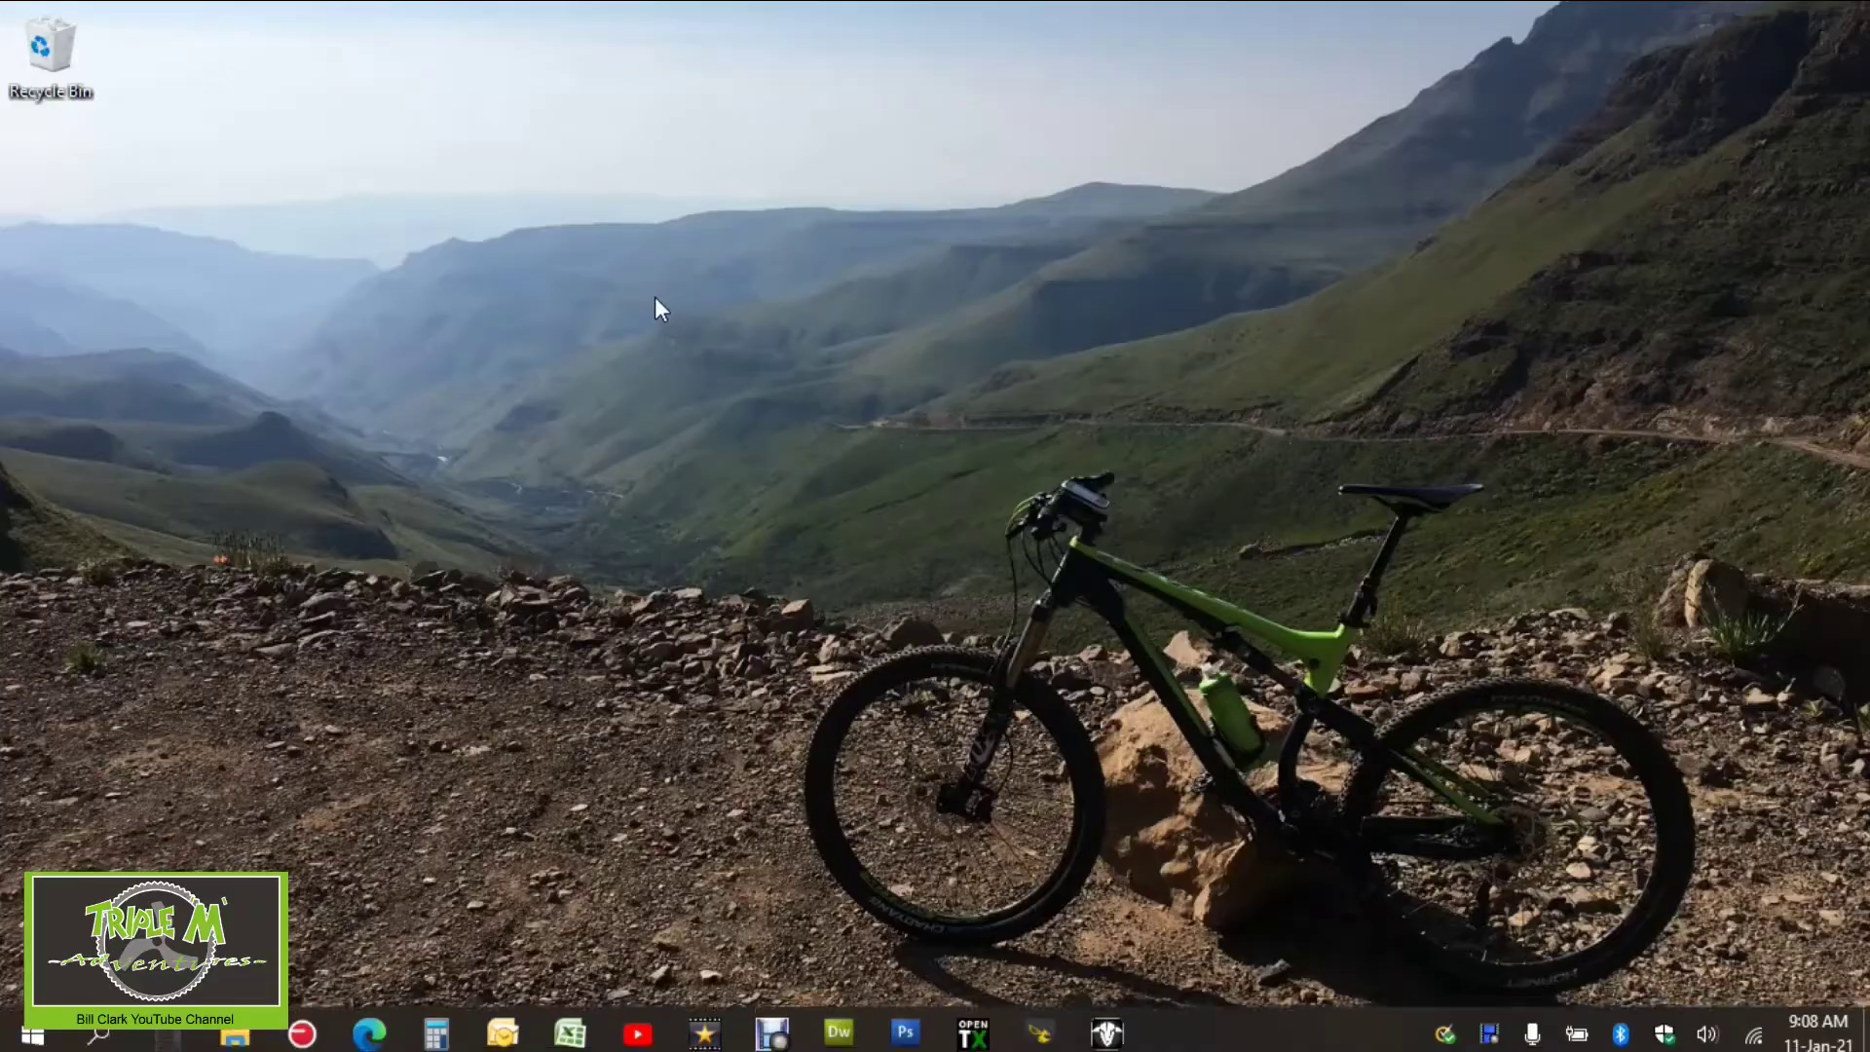
pyautogui.press('super+e')
# Browse RC Radios > RadioMaster TX12, checking Radio Back Ups and SD Card Releases, then return to SD Card
pyautogui.click(109, 549)
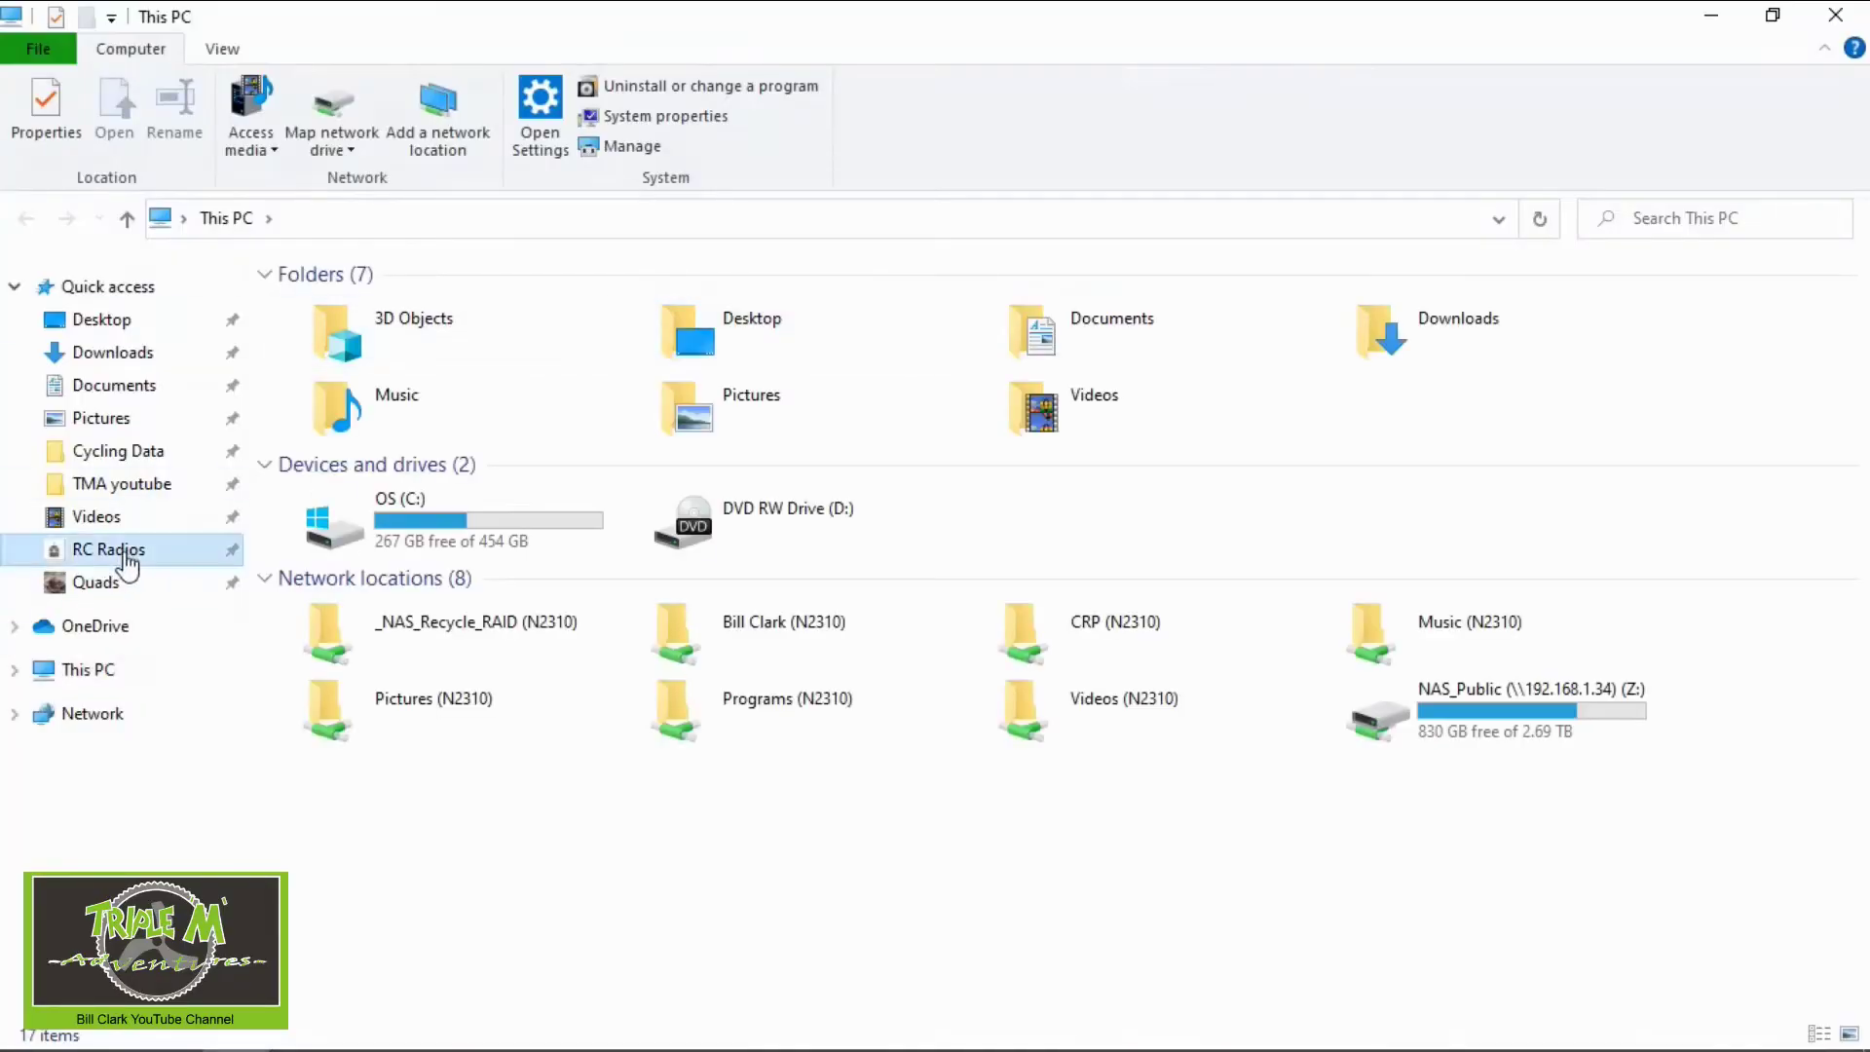
pyautogui.doubleClick(447, 421)
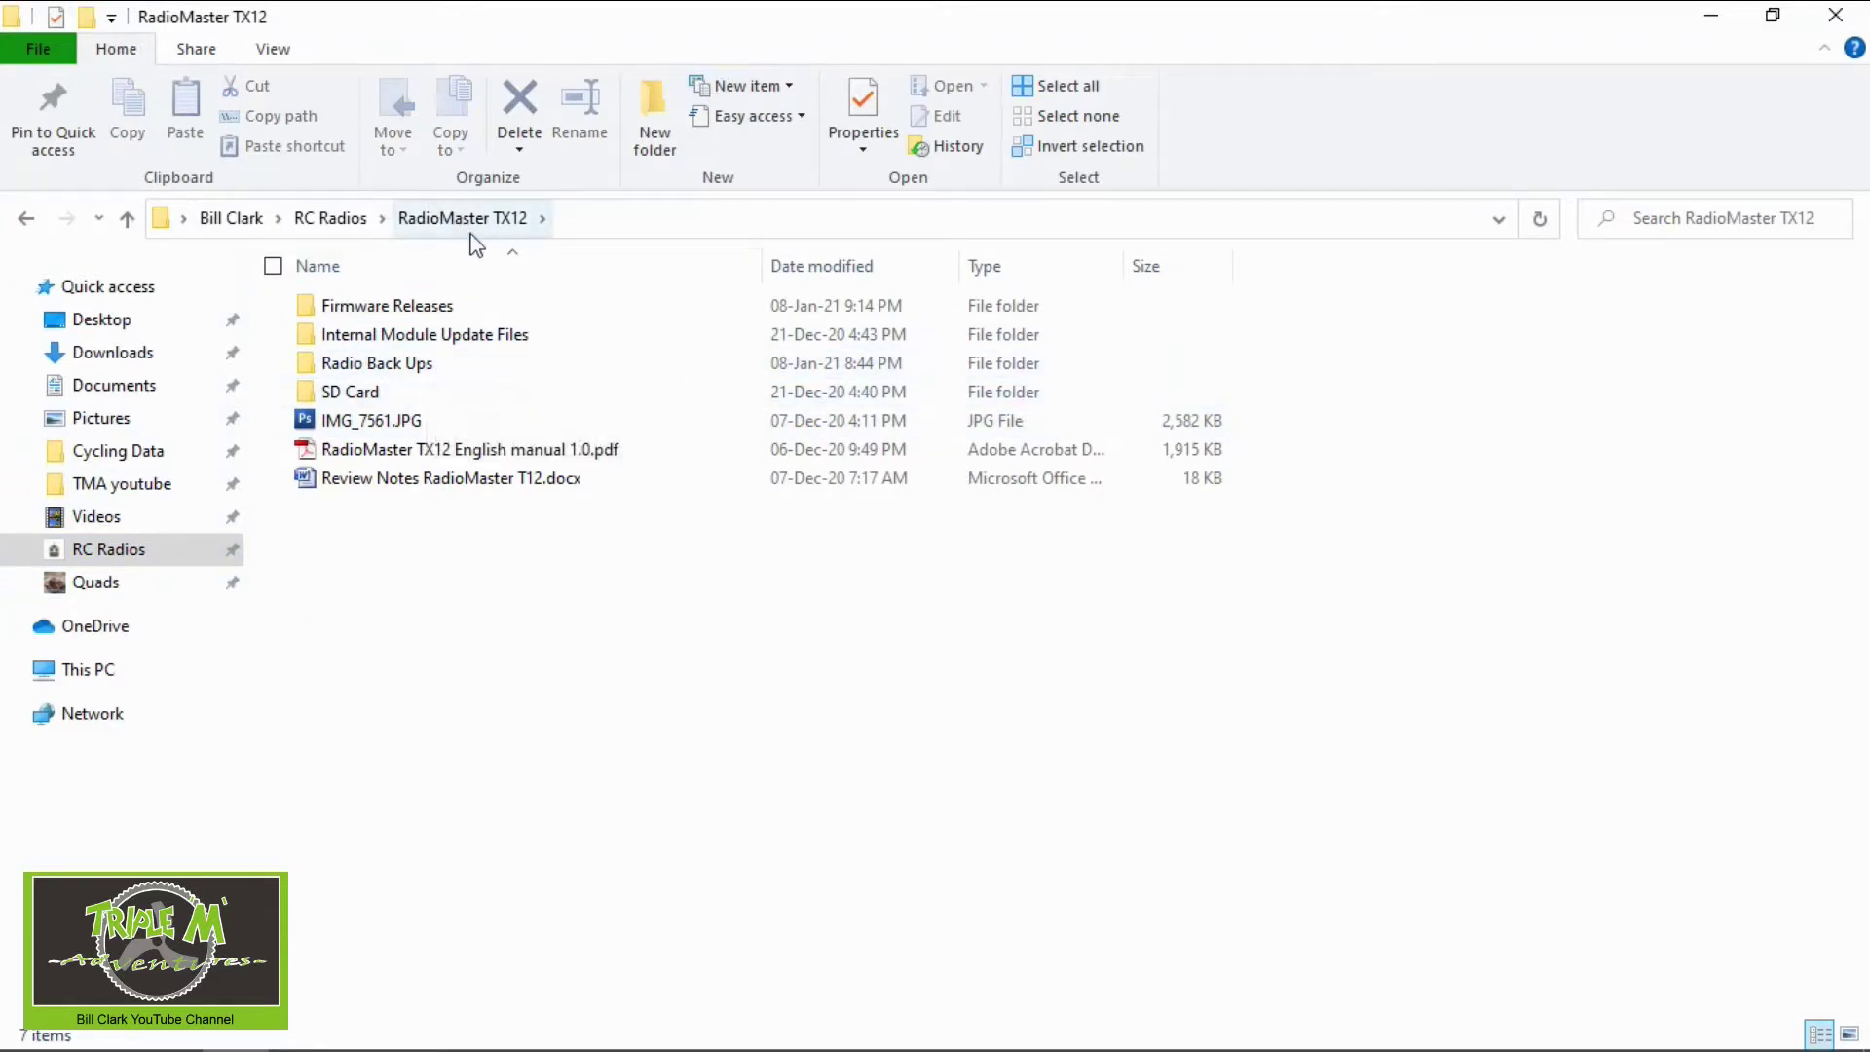
pyautogui.doubleClick(428, 368)
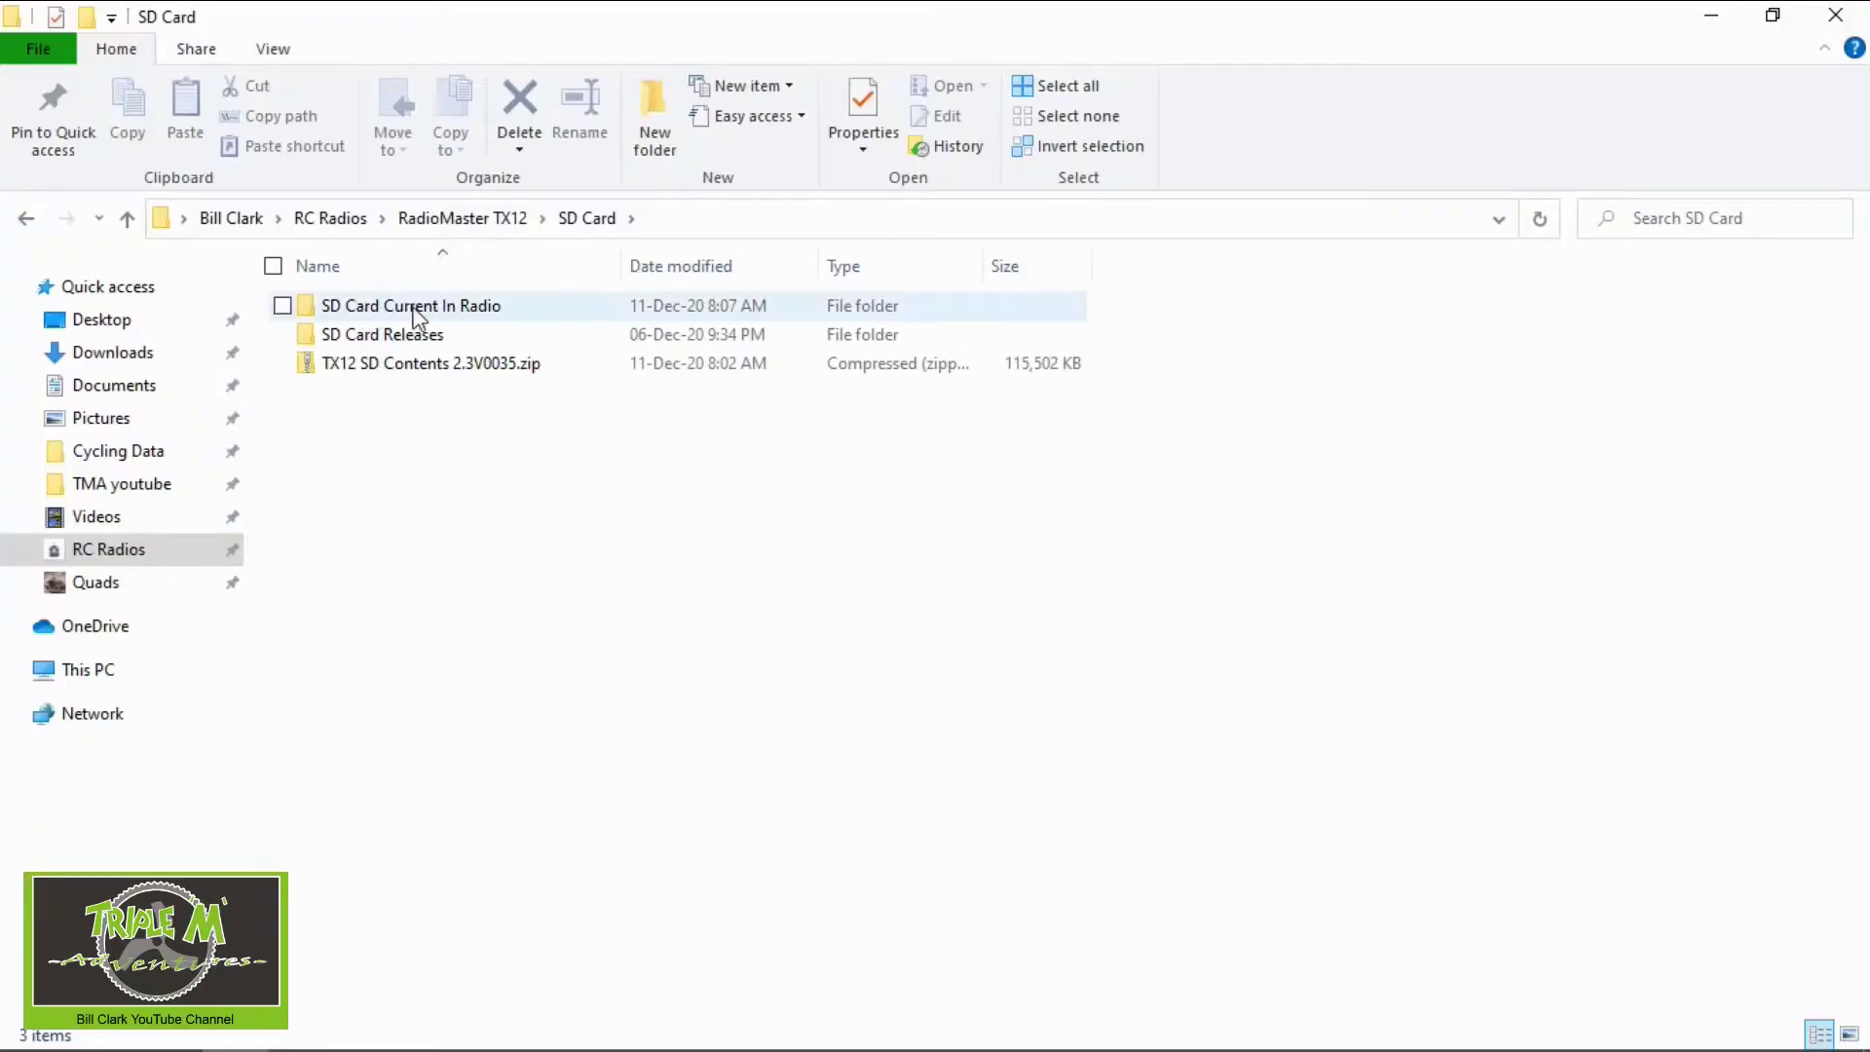
pyautogui.moveTo(447, 308)
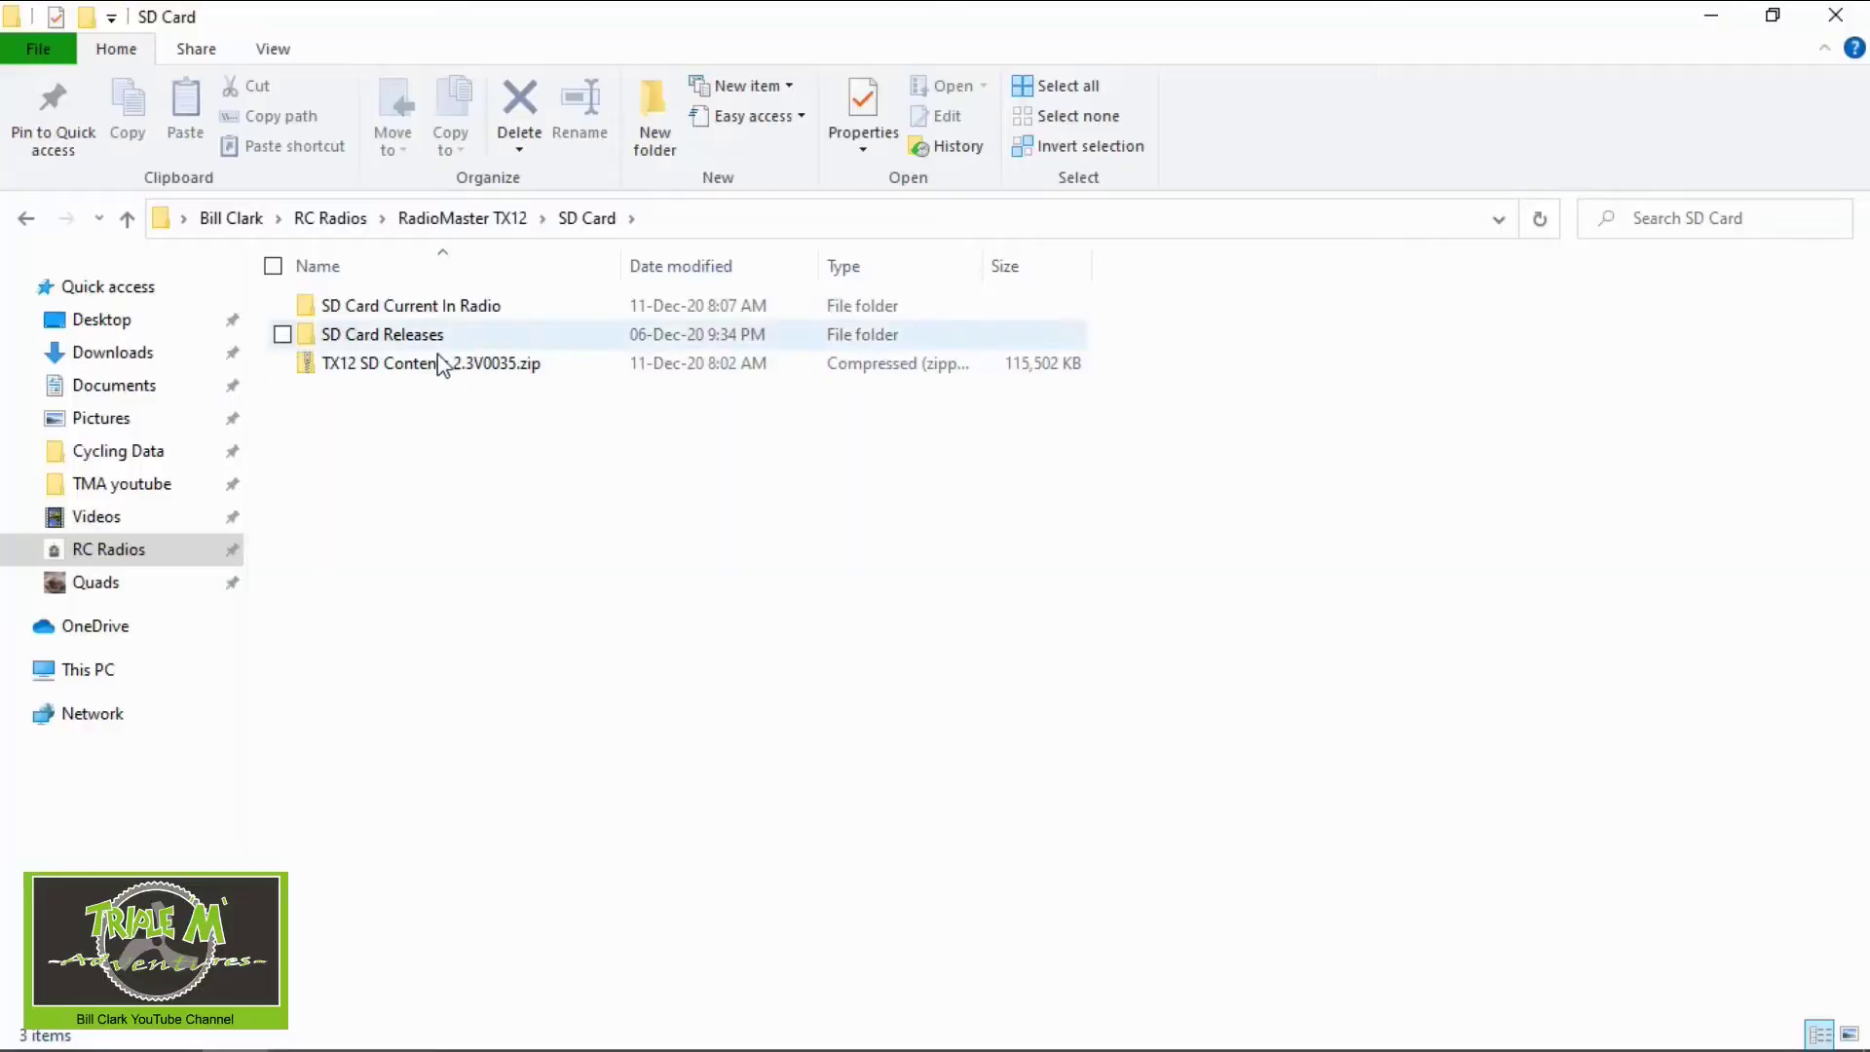
pyautogui.doubleClick(420, 341)
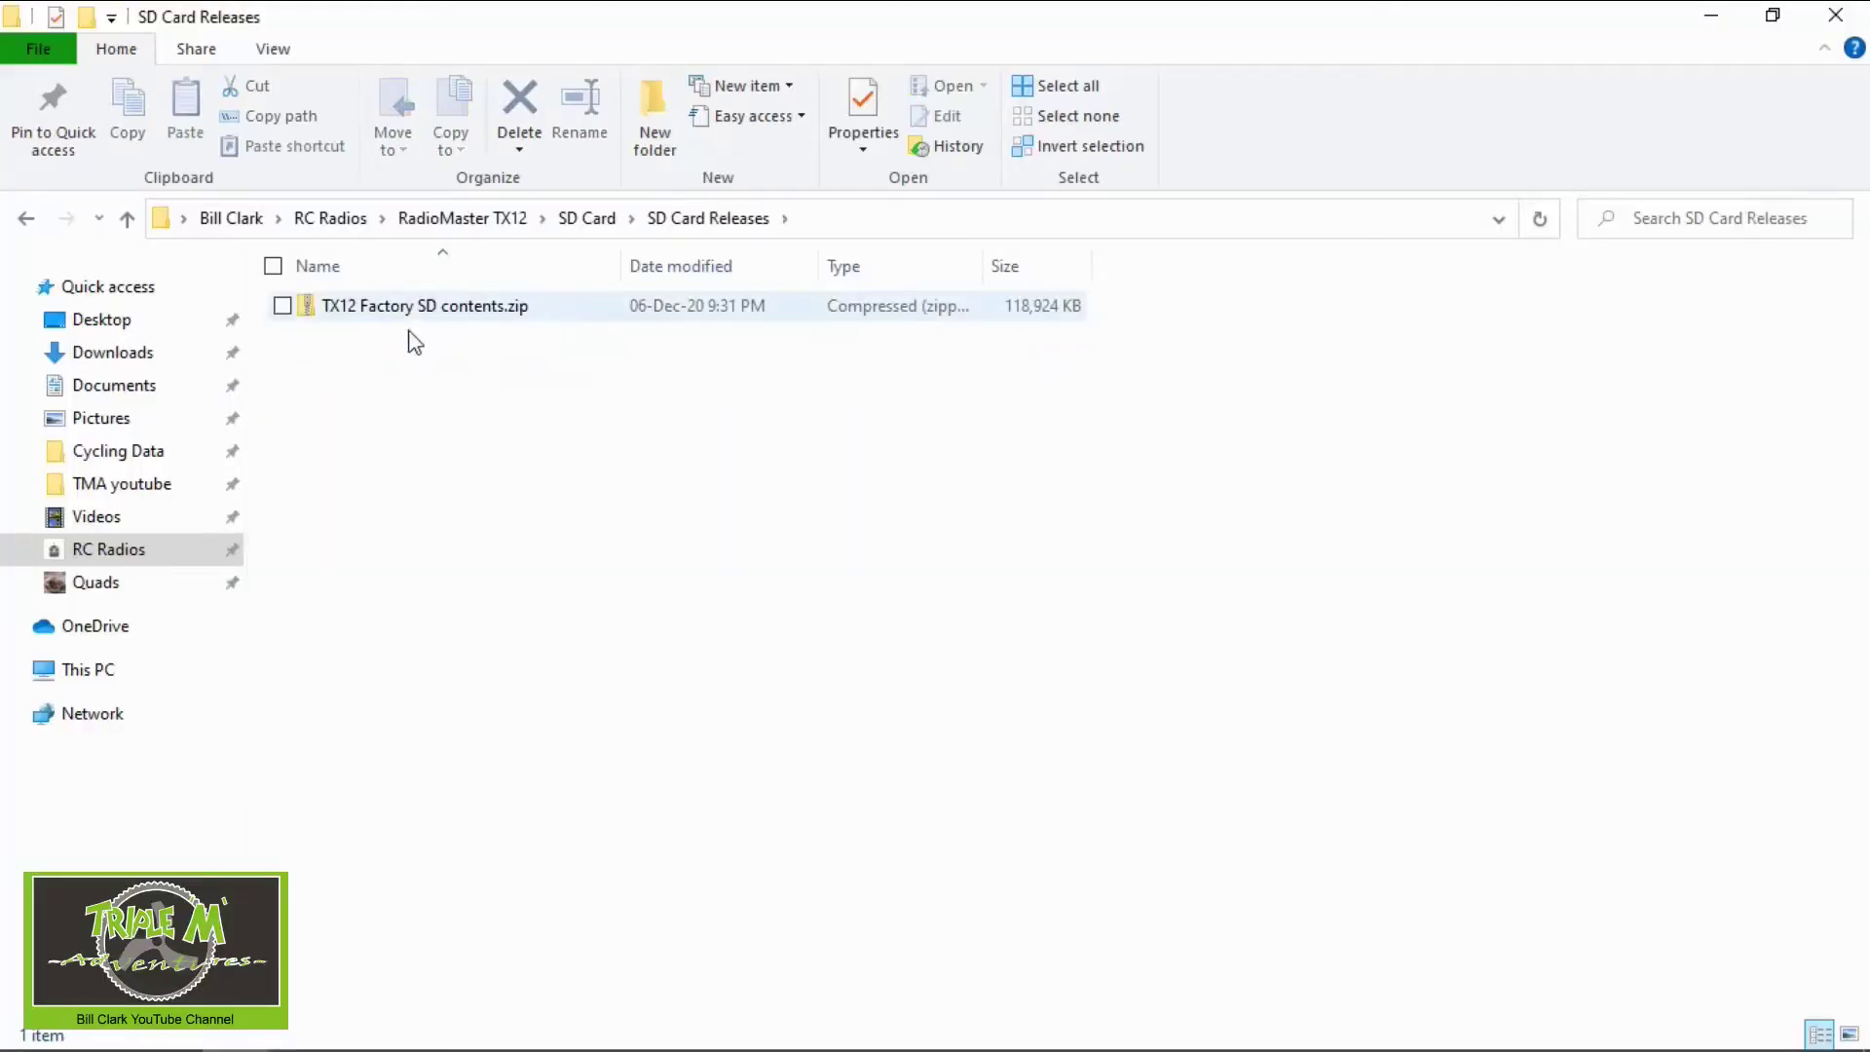
pyautogui.click(589, 219)
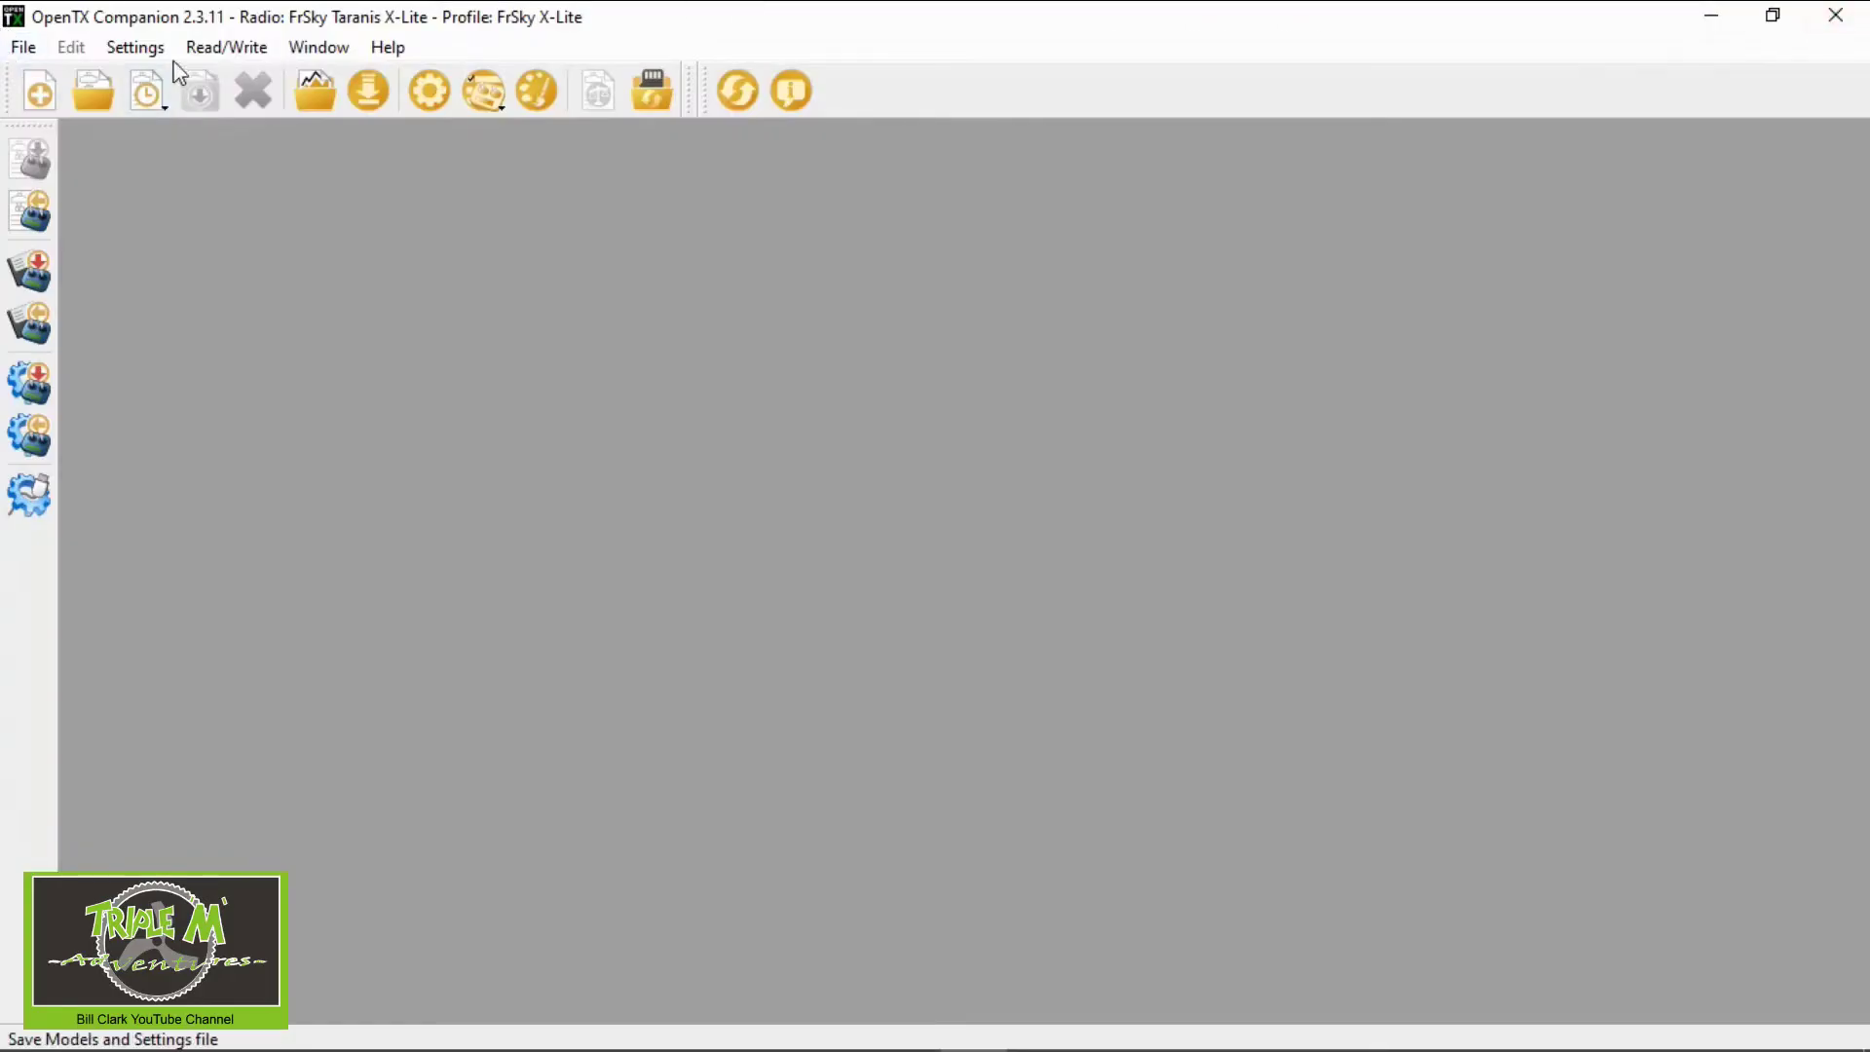
# Add a new radio profile named RadioMaster TX12 via Settings > Radio Profiles
pyautogui.click(134, 49)
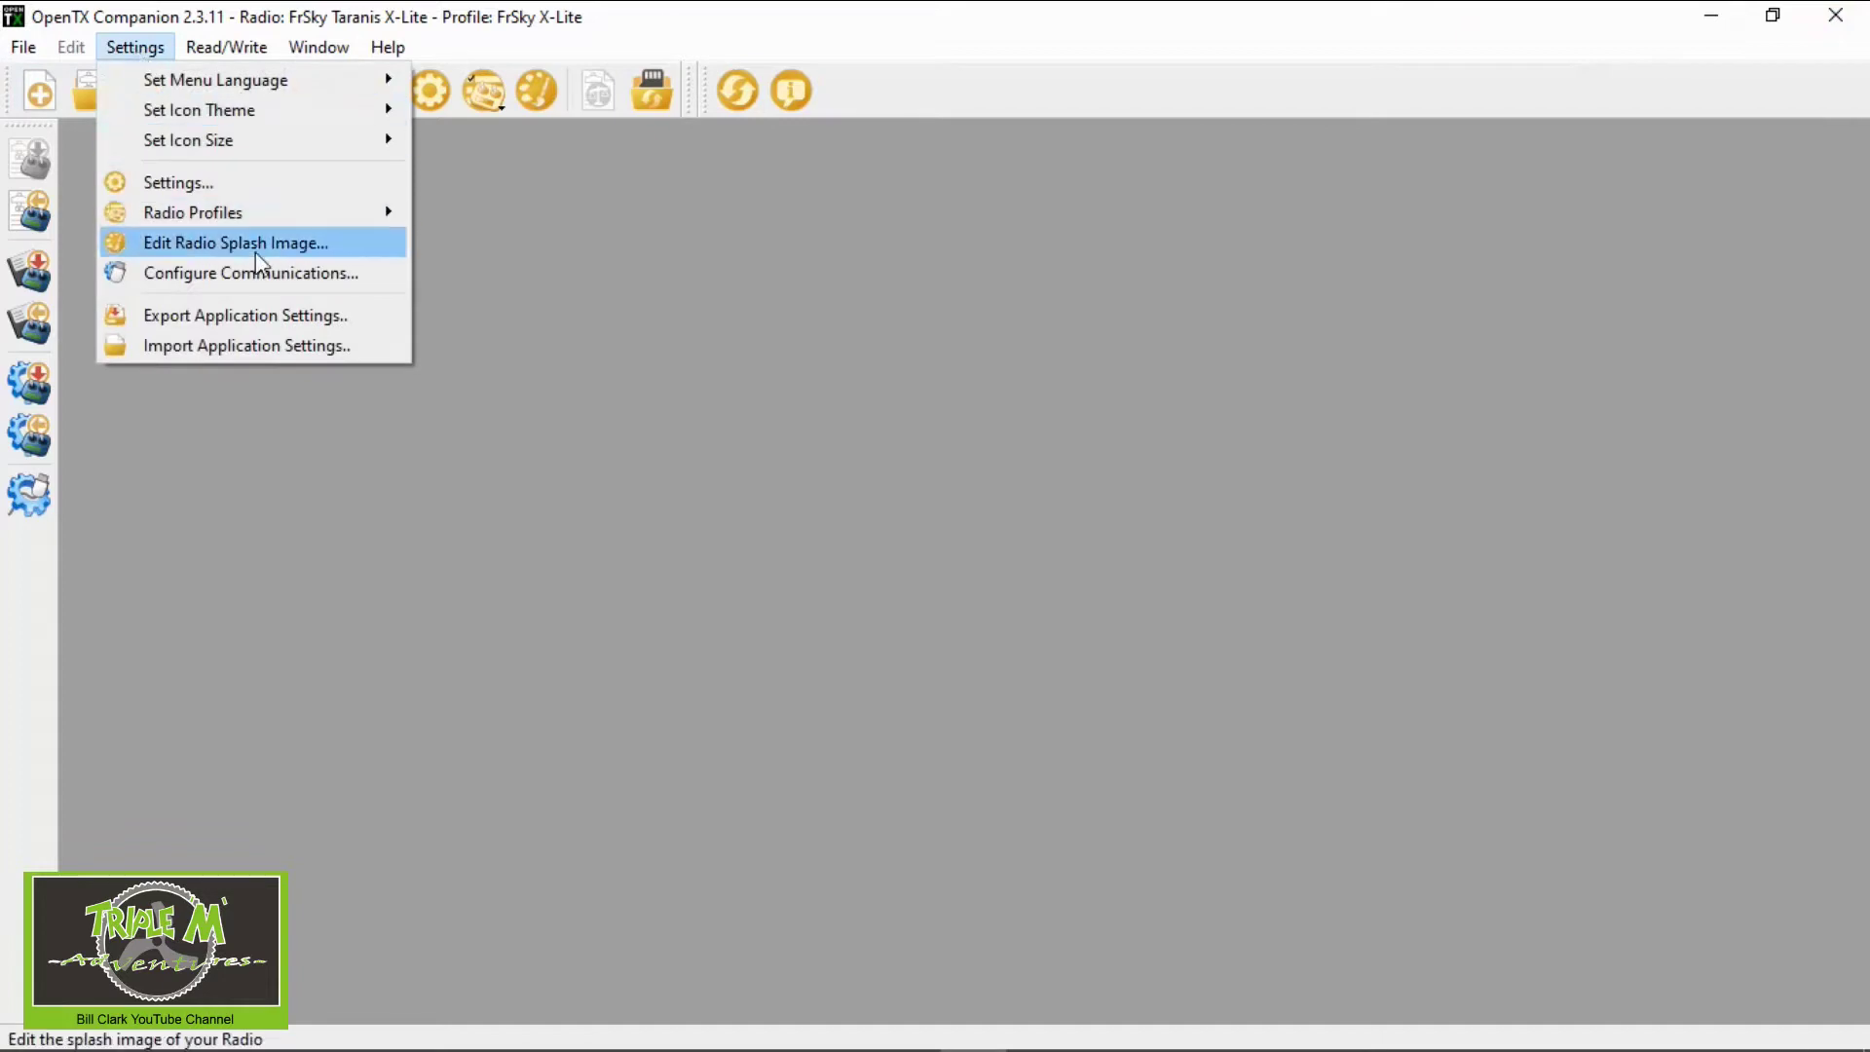
pyautogui.moveTo(234, 223)
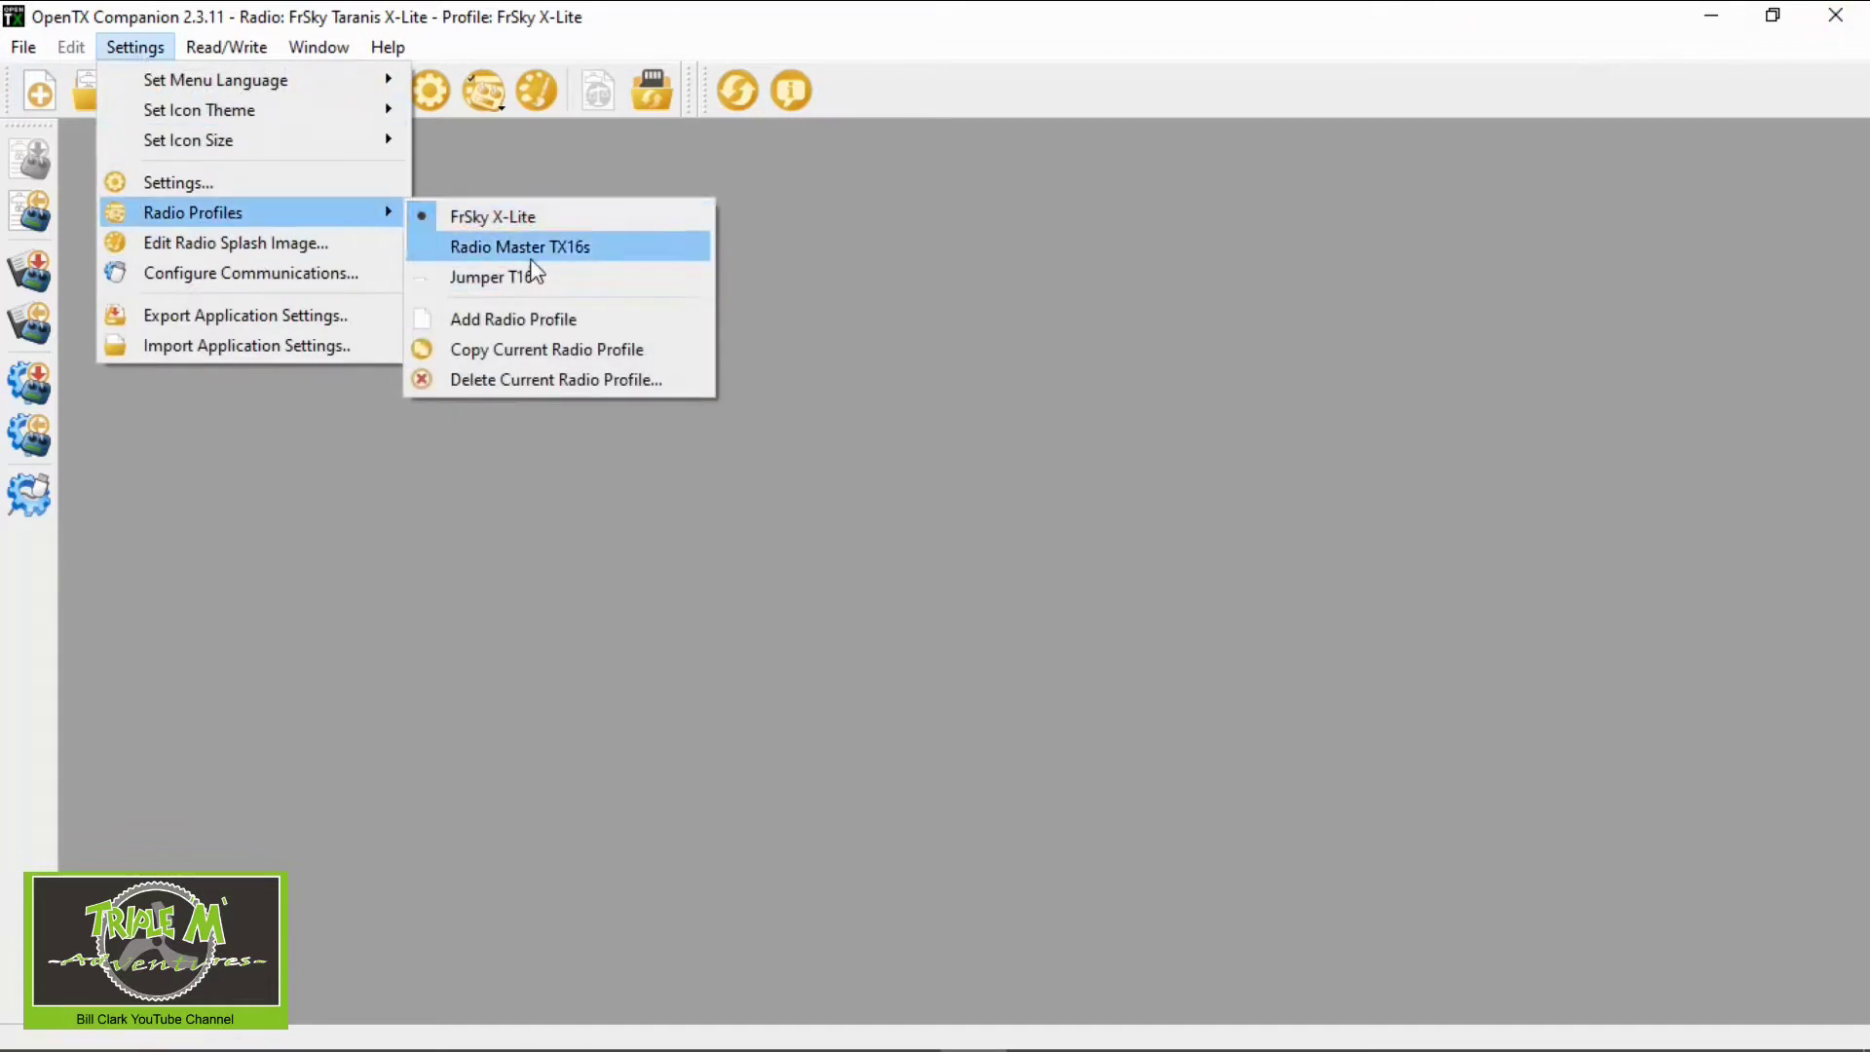
pyautogui.click(553, 328)
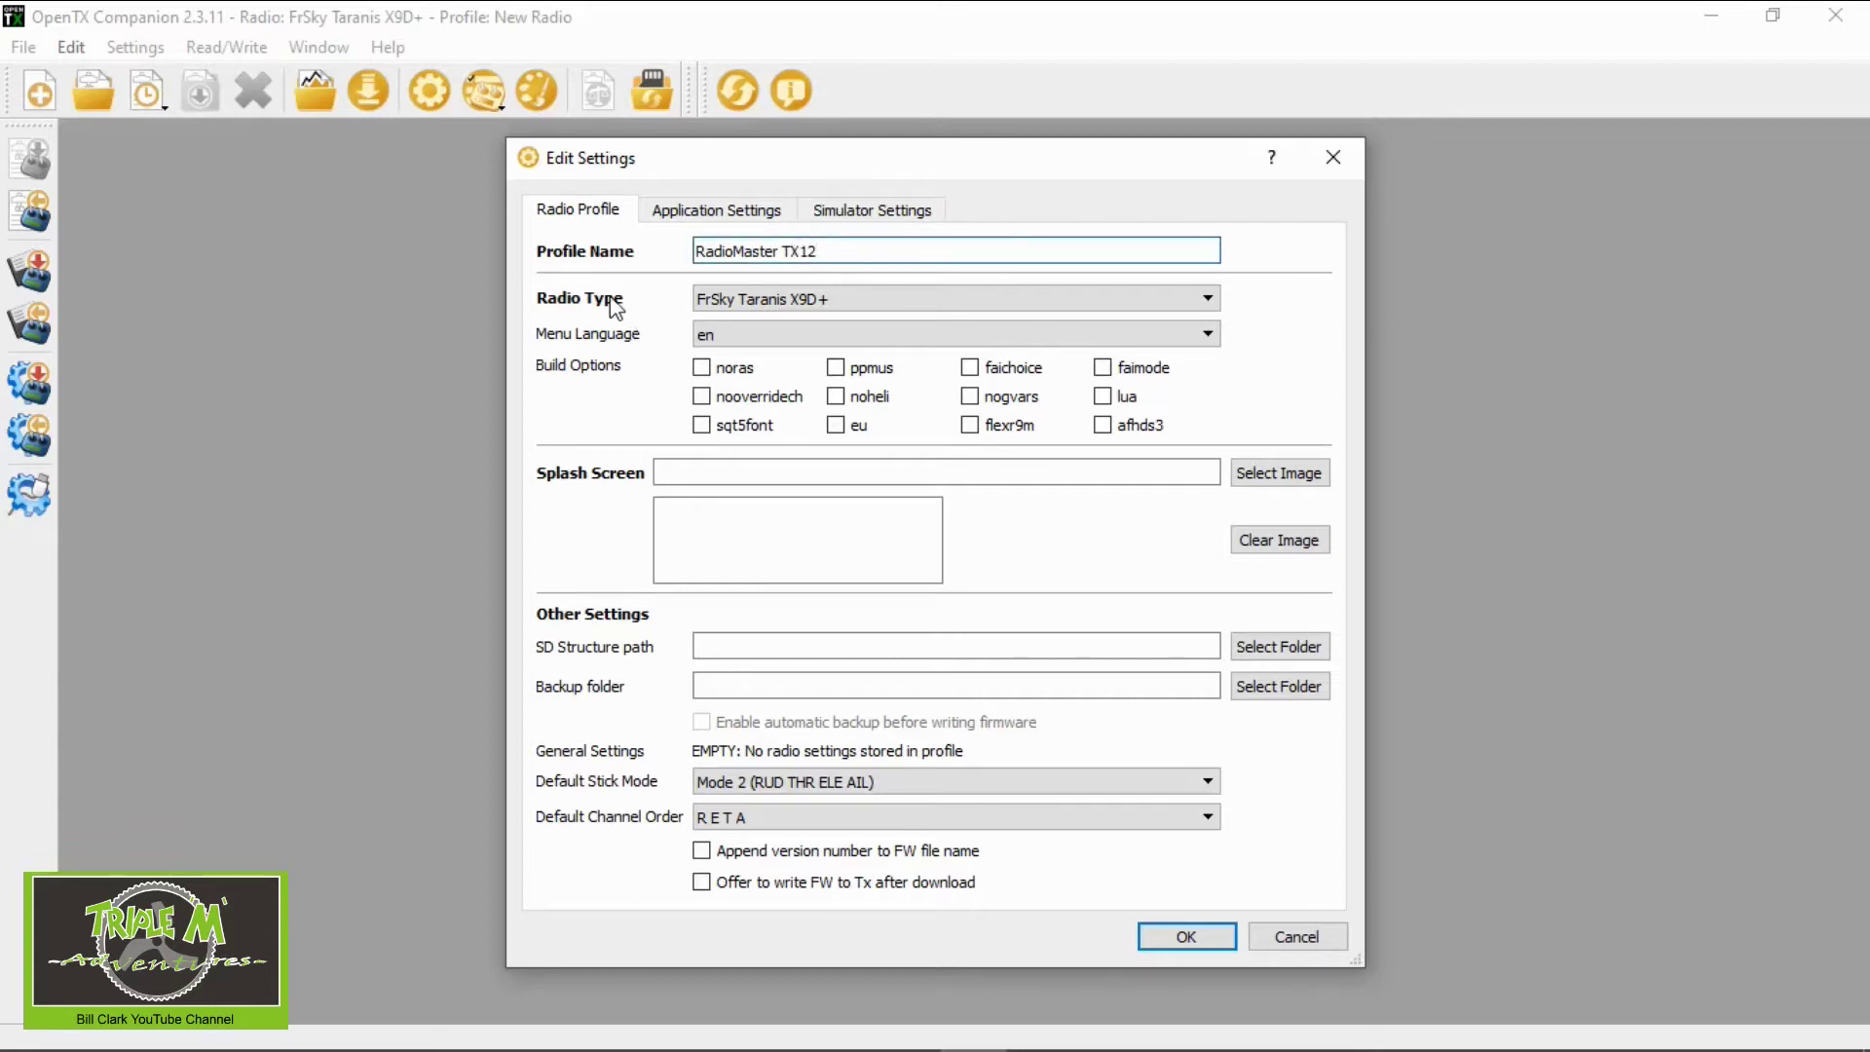
# Set the profile's radio type to Radiomaster TX12 and enable the lua build option
pyautogui.click(1208, 298)
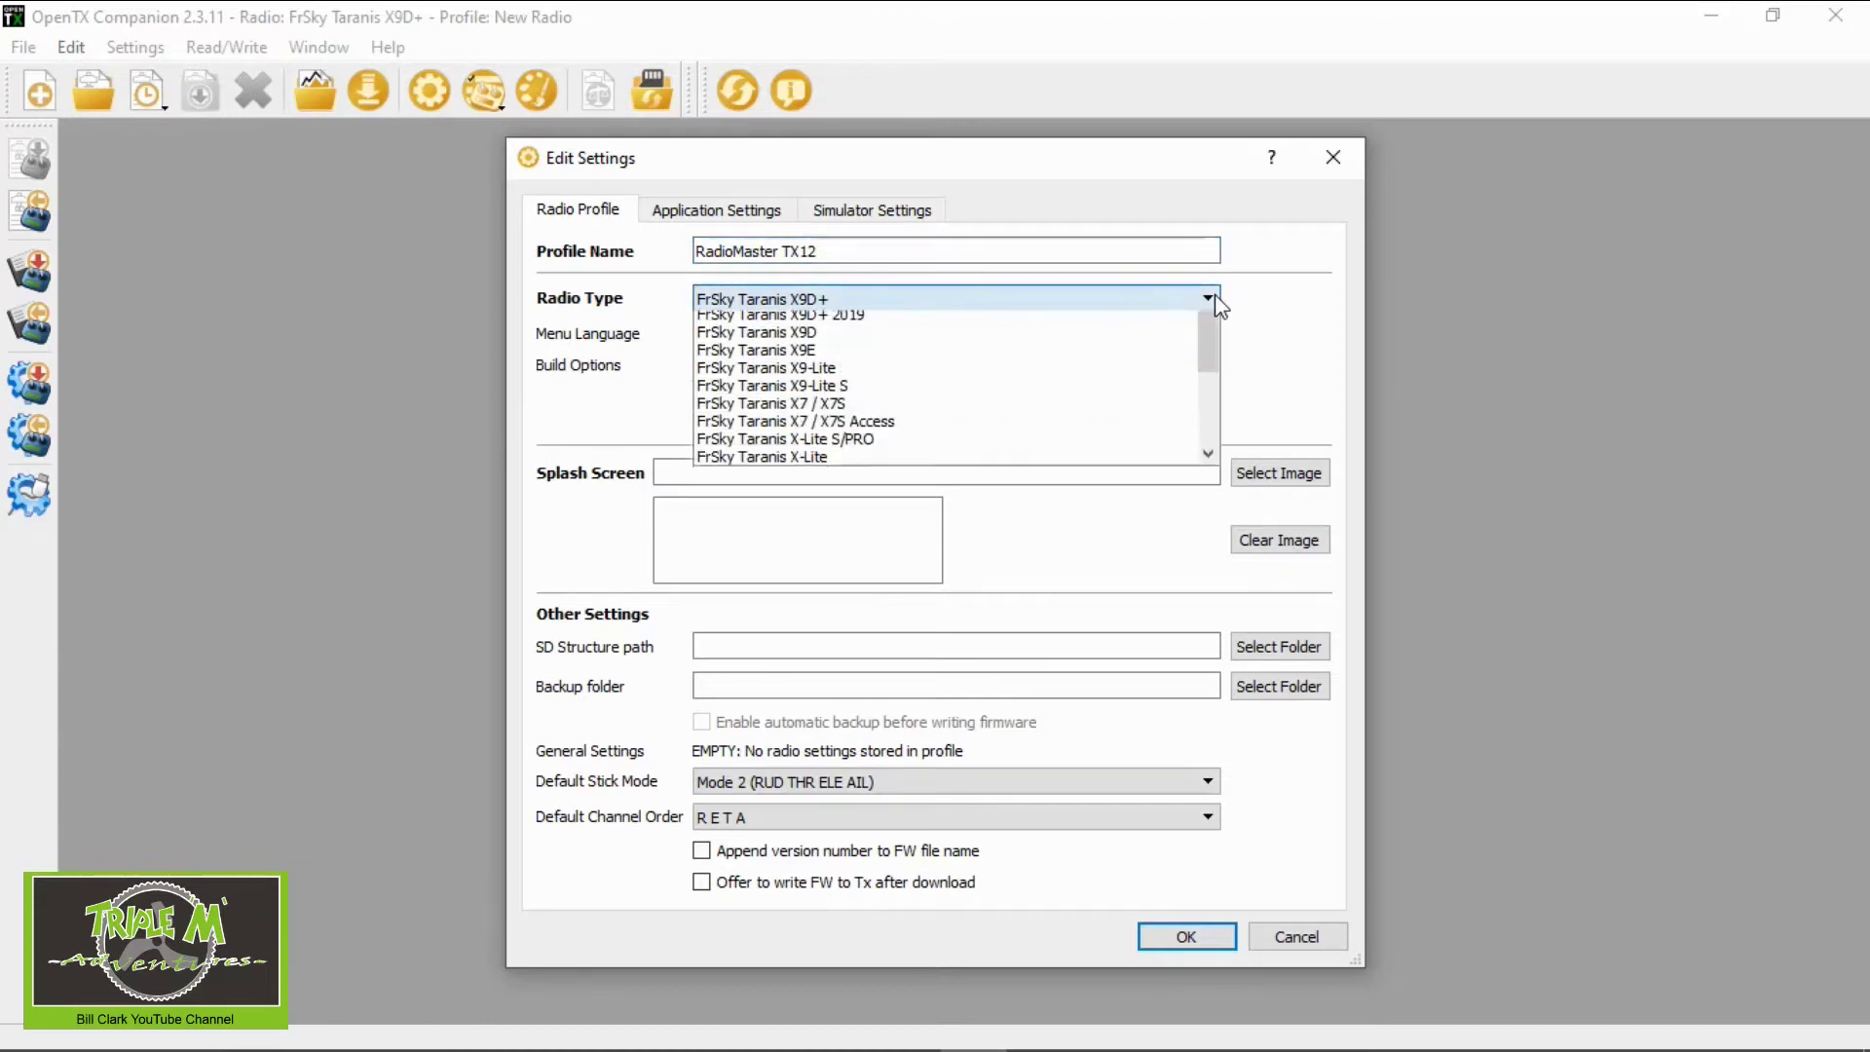
pyautogui.scroll(-2, 1027, 407)
pyautogui.scroll(-2, 1021, 401)
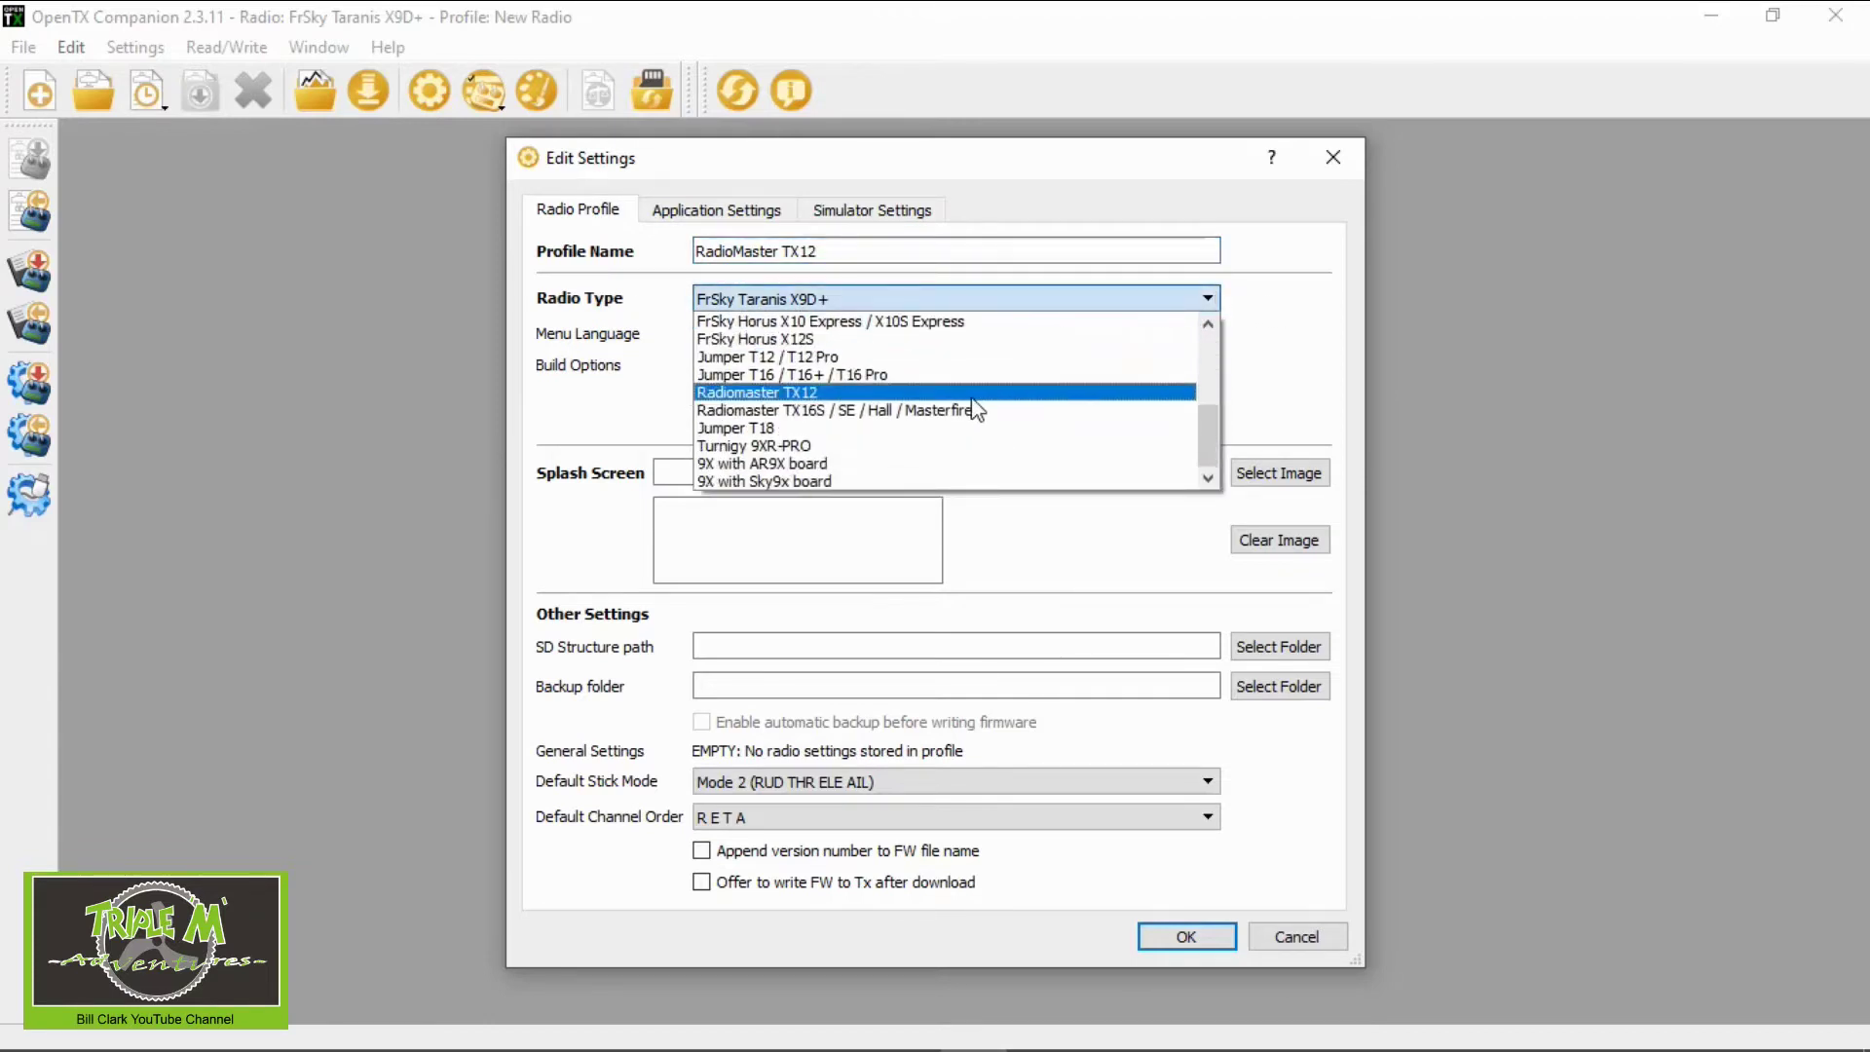
pyautogui.click(753, 393)
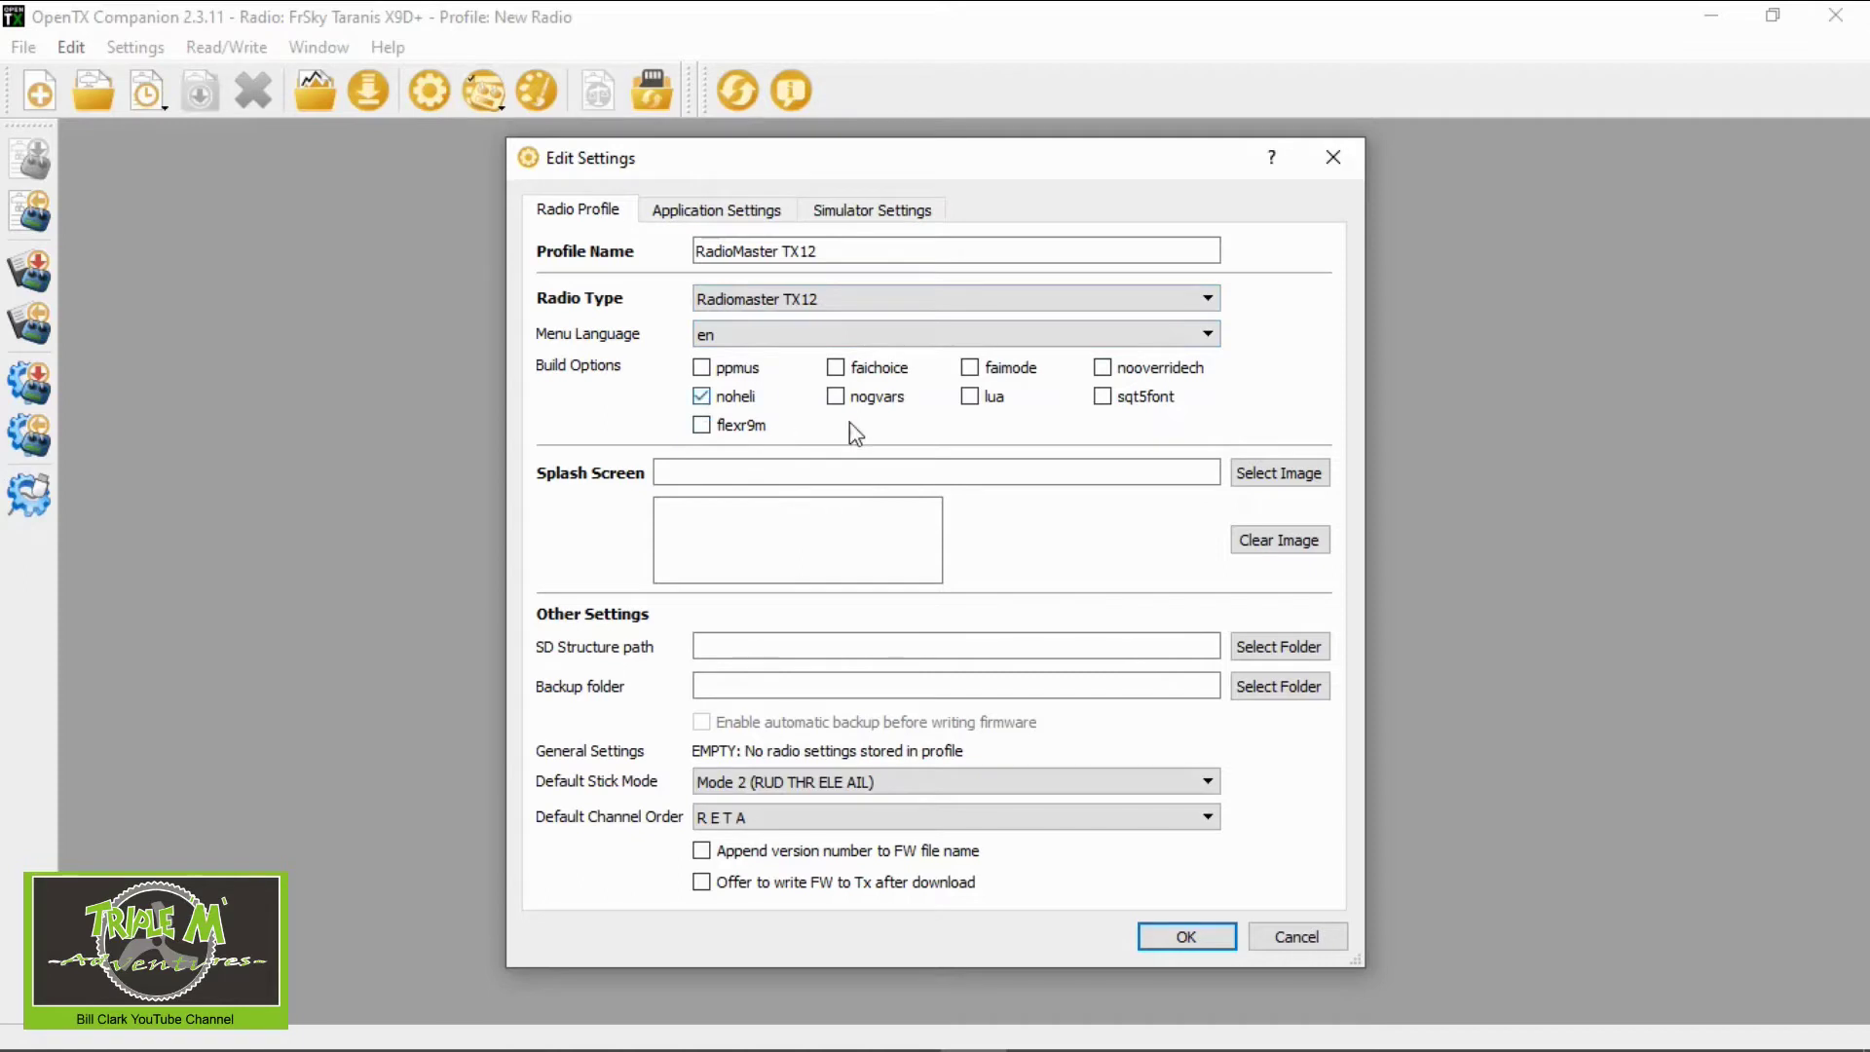
pyautogui.click(975, 407)
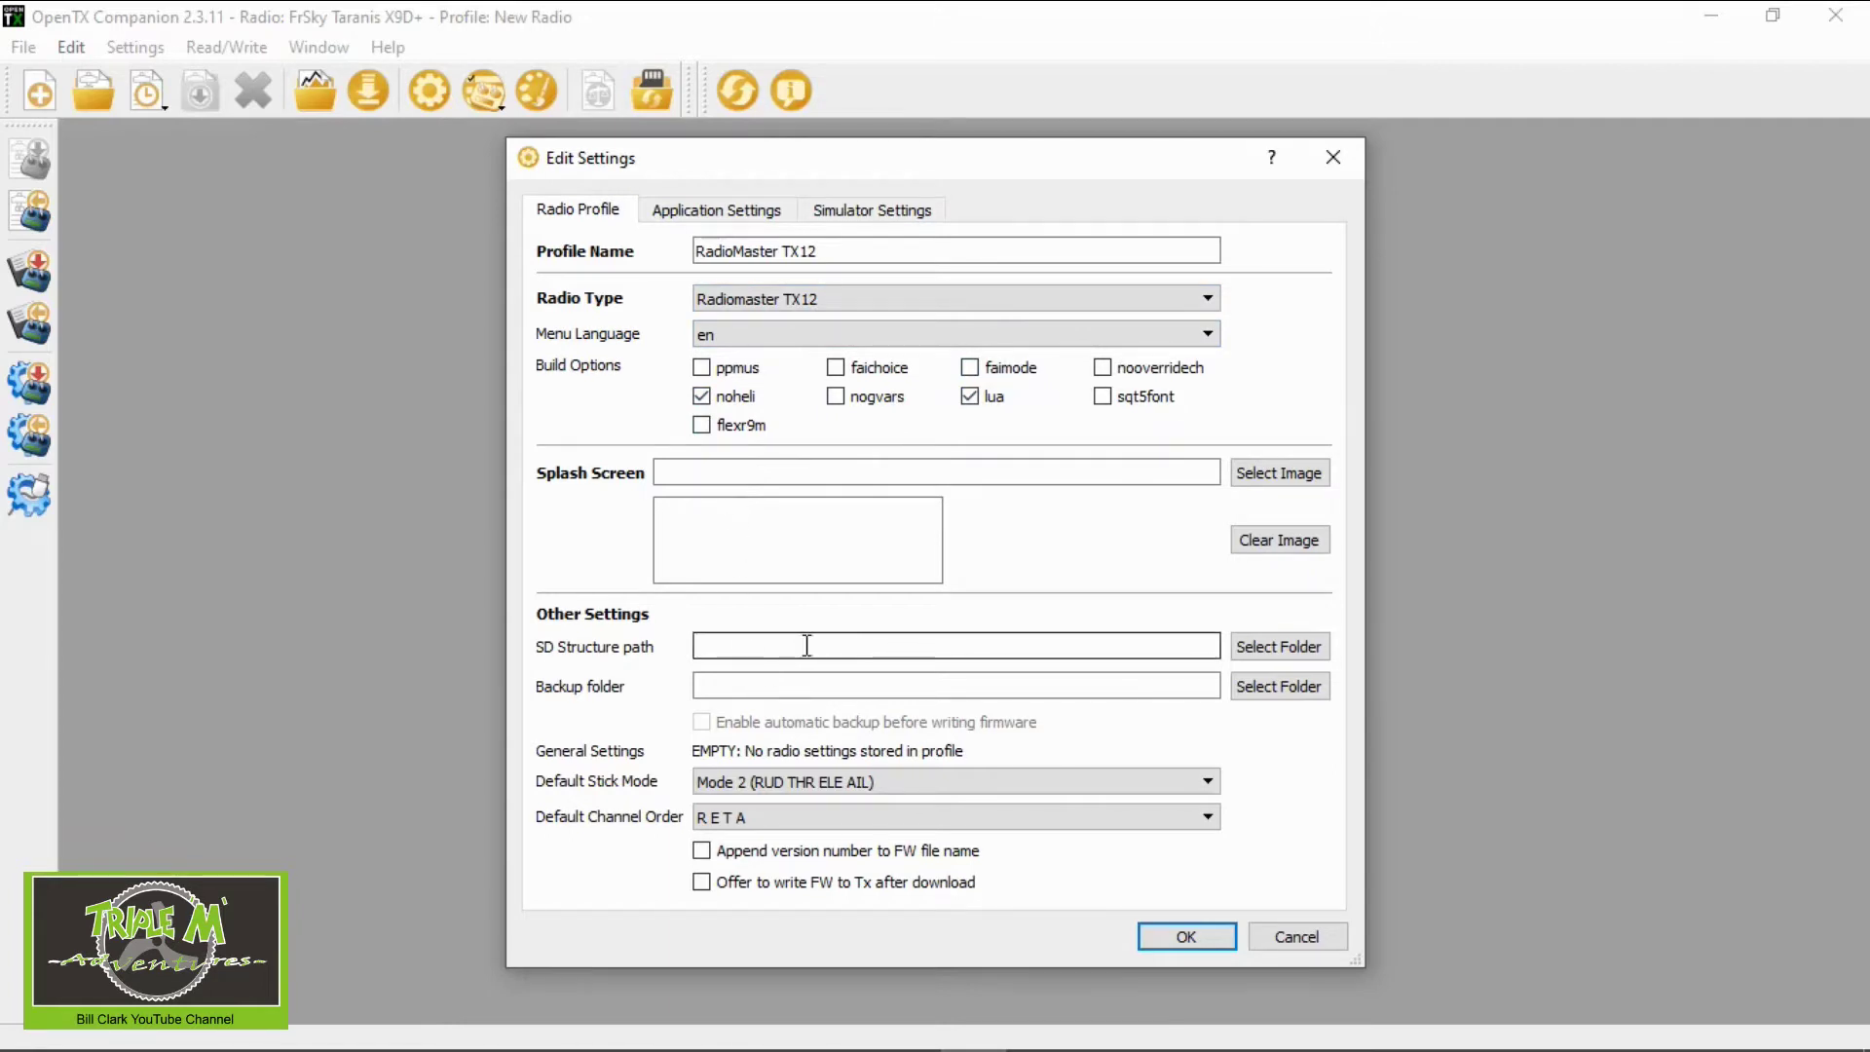
# Set the SD structure path to the SD Card Current In Radio folder
pyautogui.click(1294, 654)
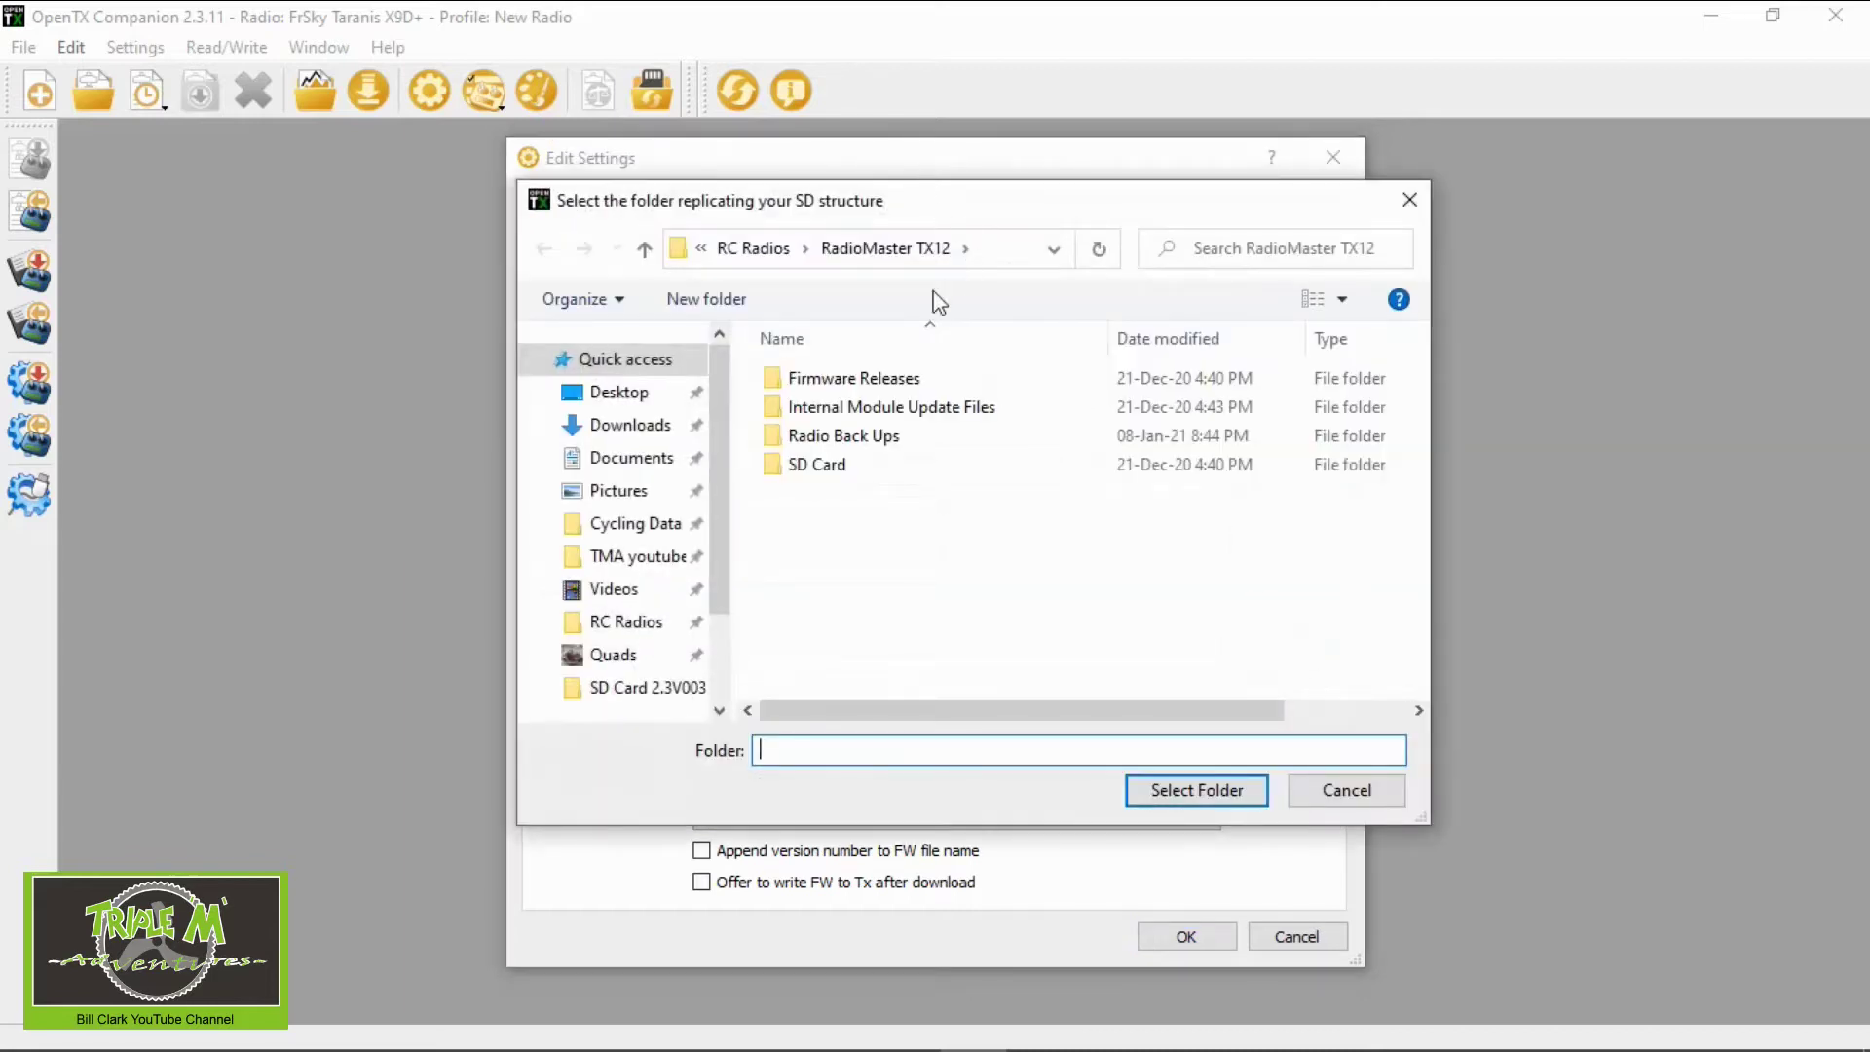
pyautogui.doubleClick(839, 467)
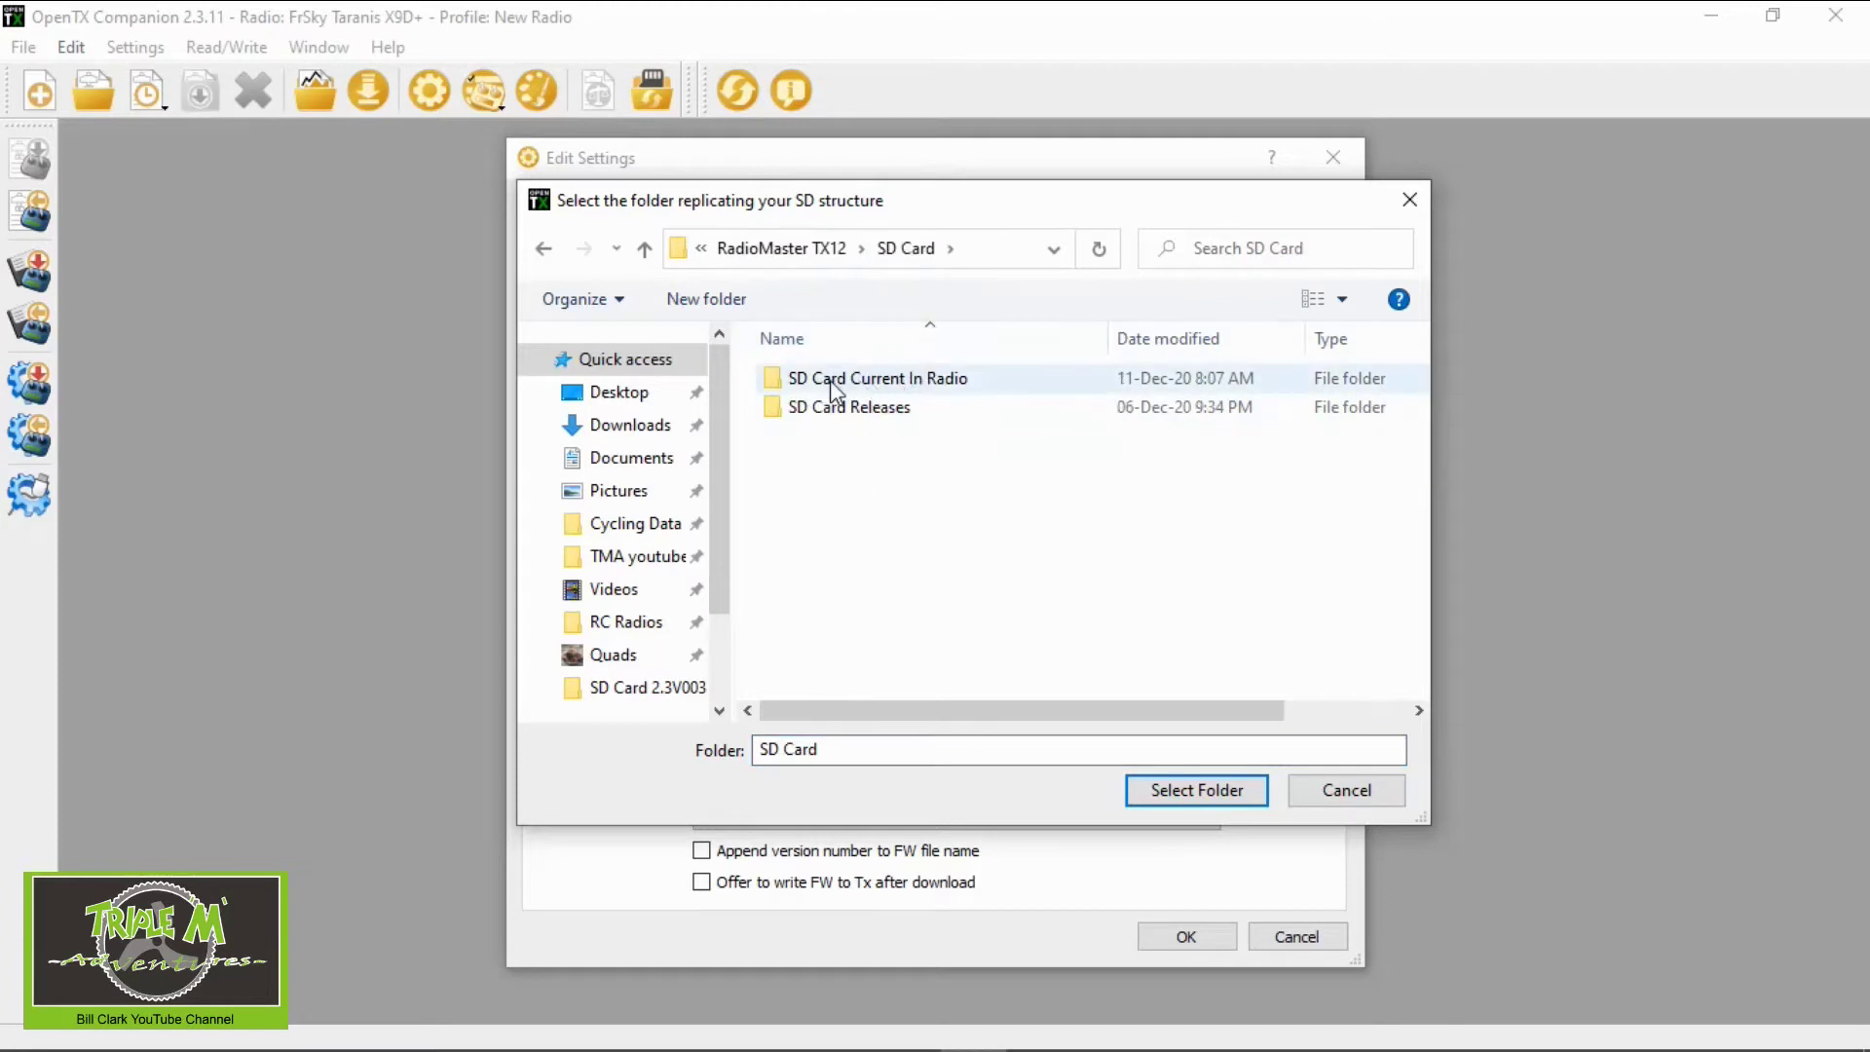
pyautogui.click(870, 386)
pyautogui.click(1172, 801)
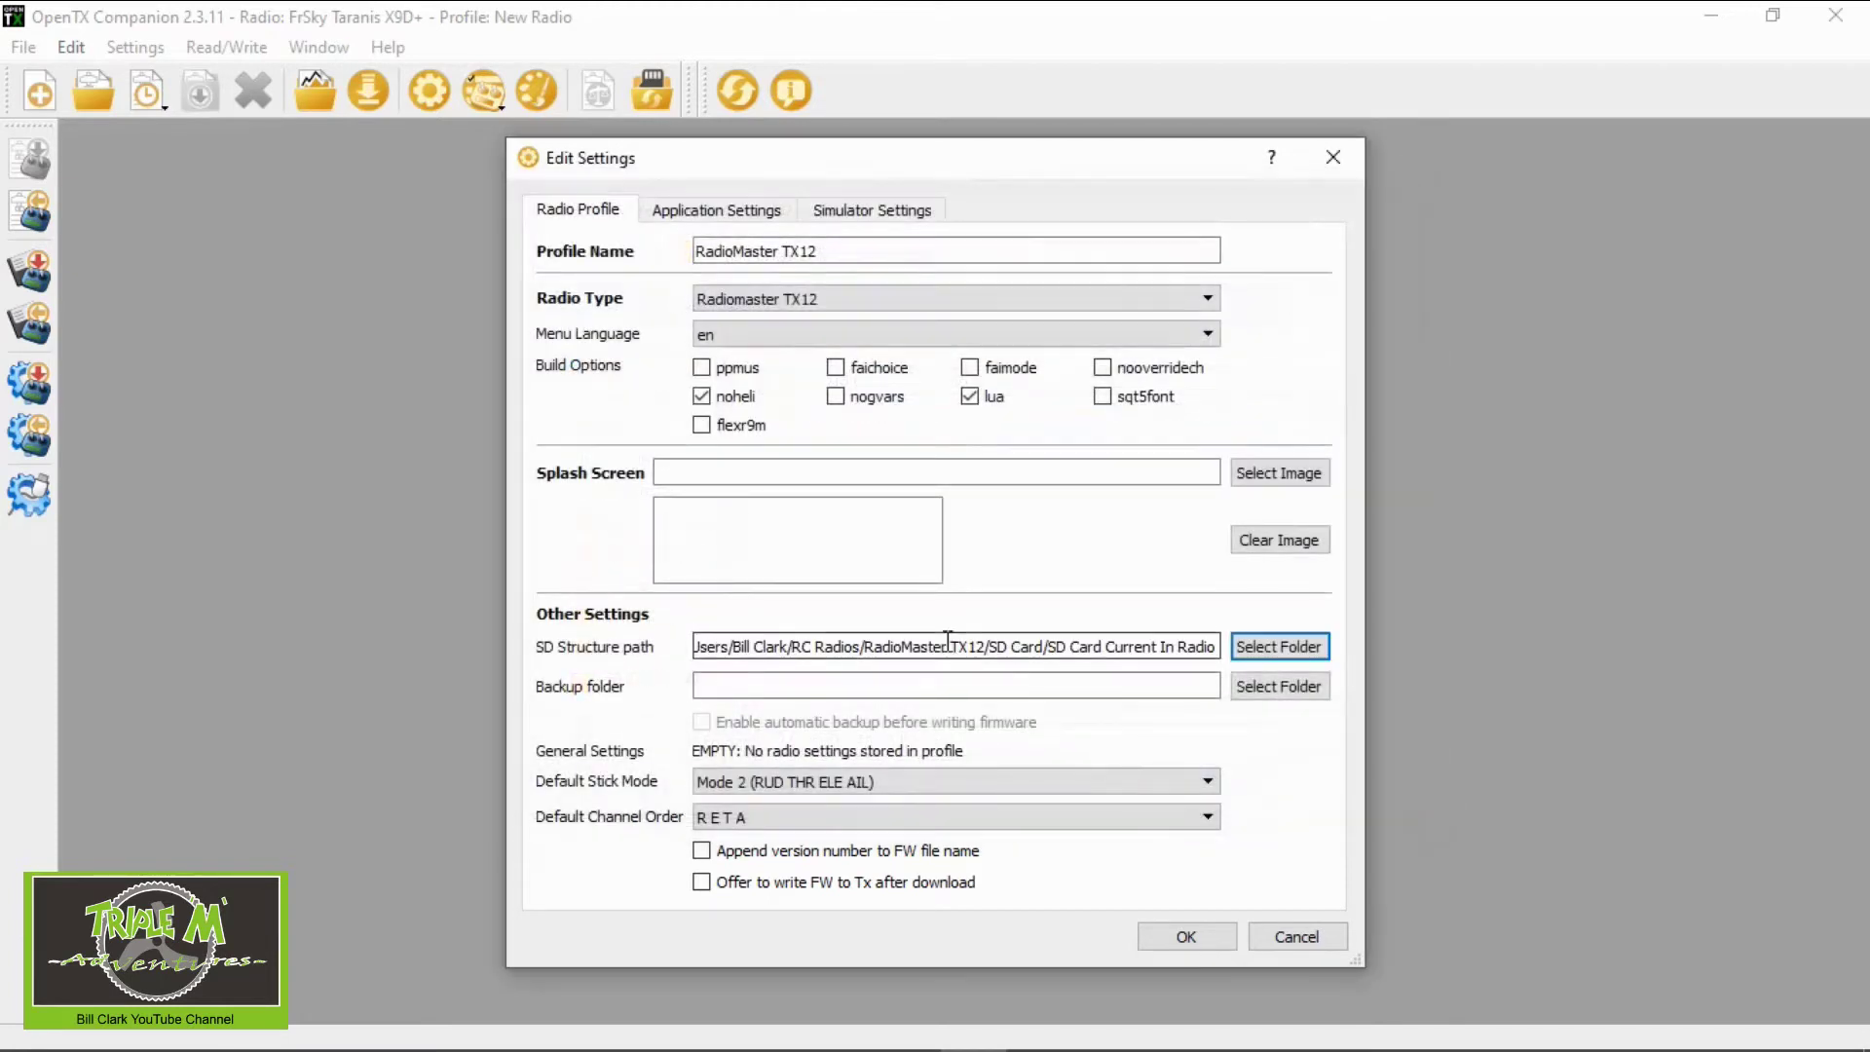
# Set the backup folder to Radio Back Ups inside RadioMaster TX12
pyautogui.click(1282, 686)
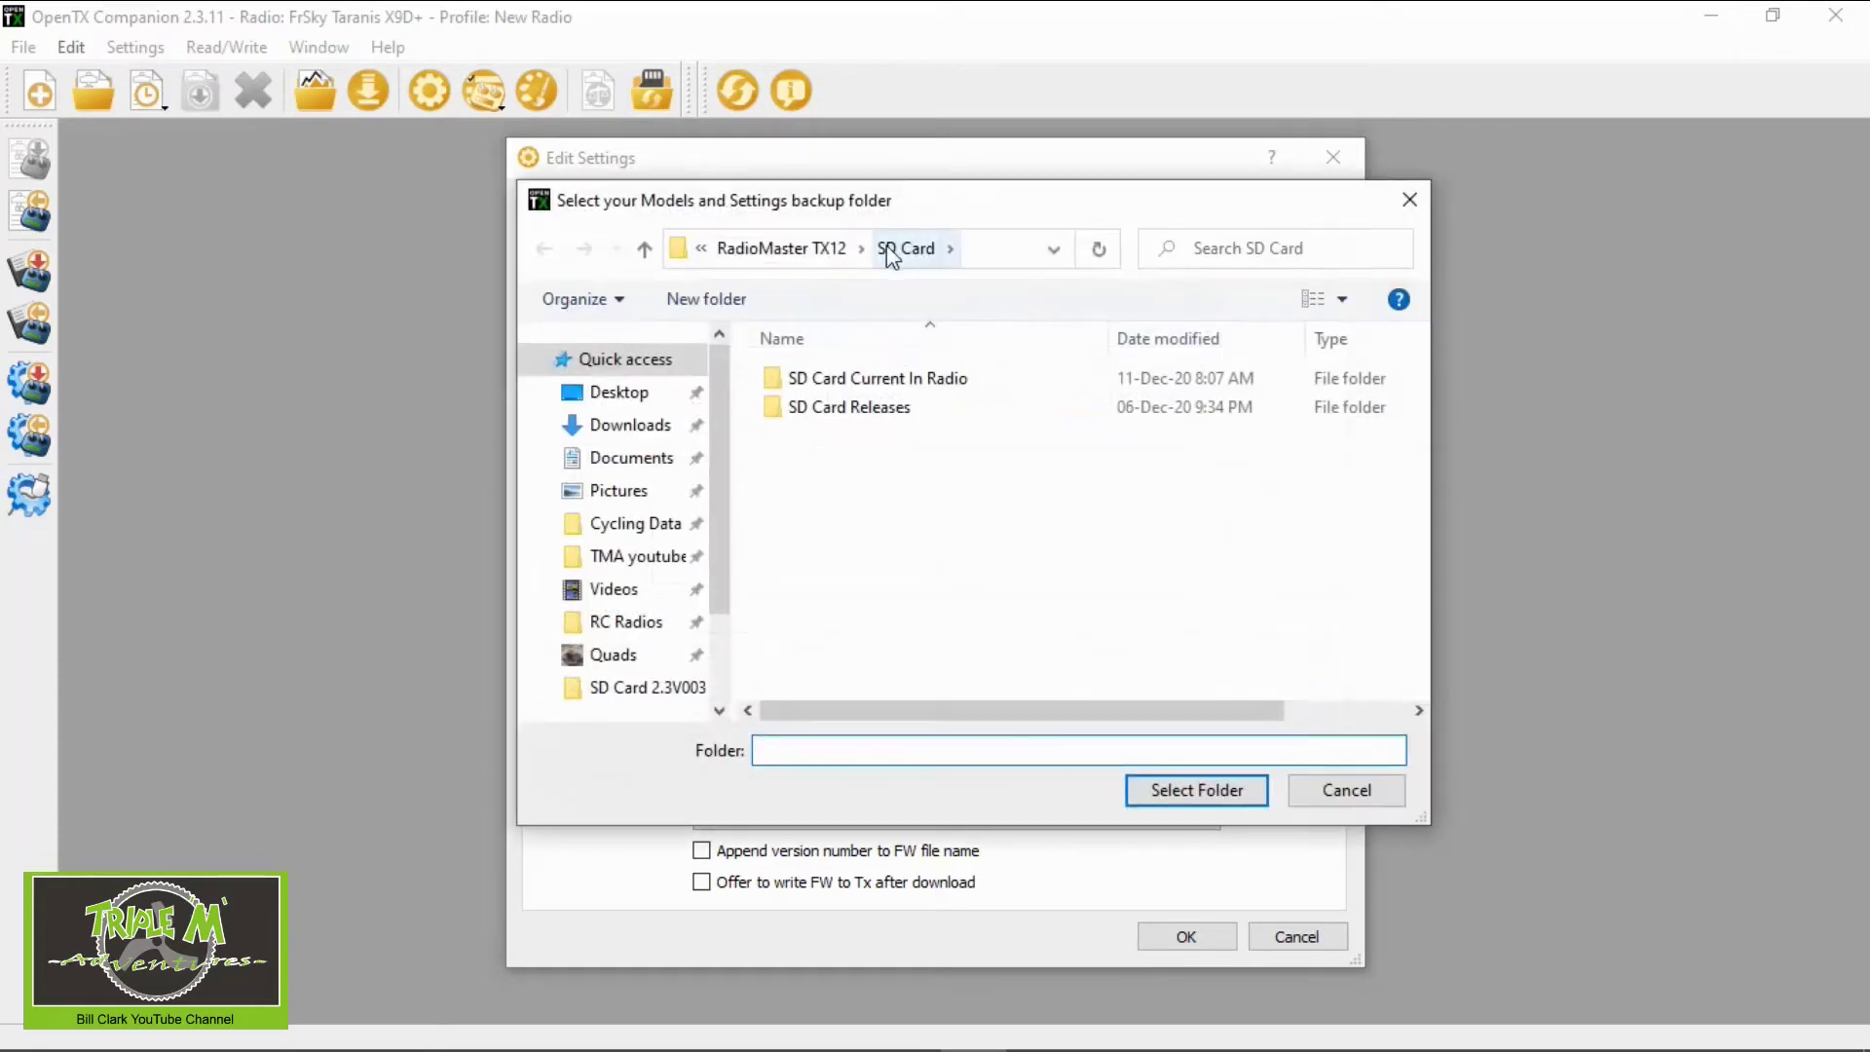
pyautogui.click(798, 250)
pyautogui.click(848, 435)
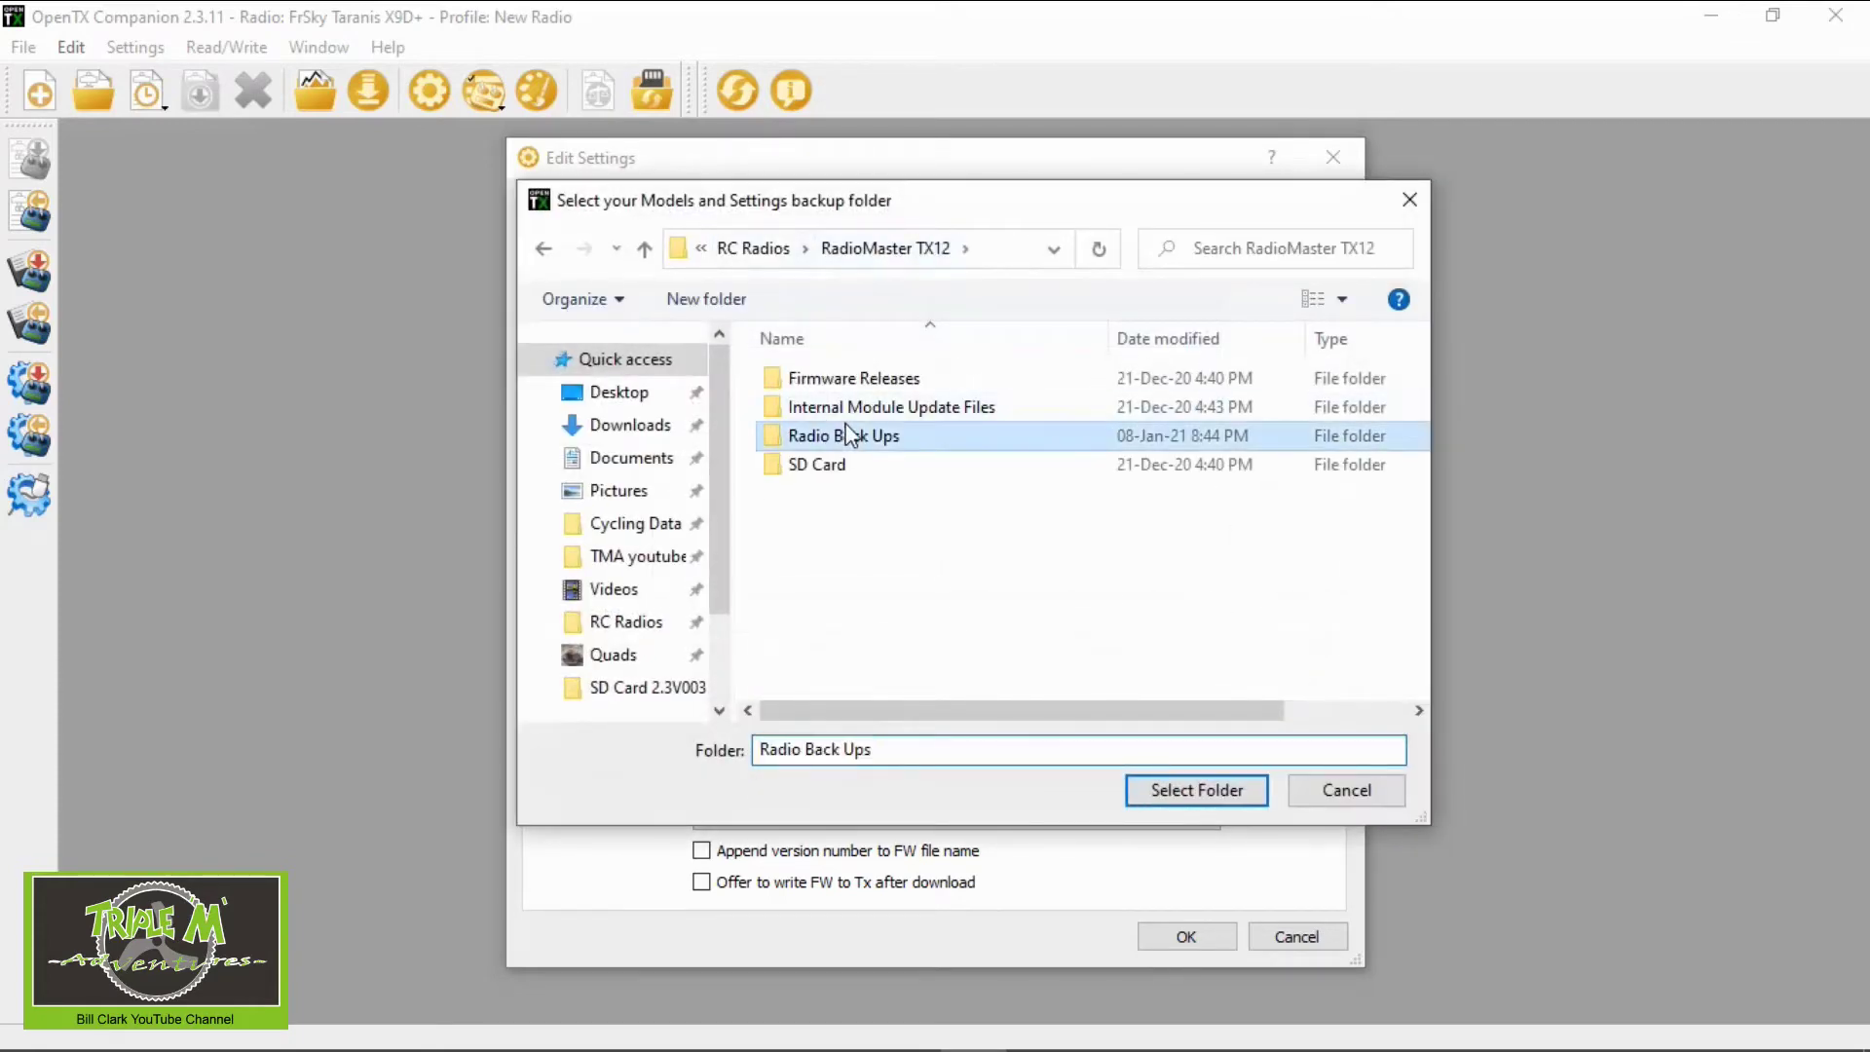
pyautogui.click(1198, 791)
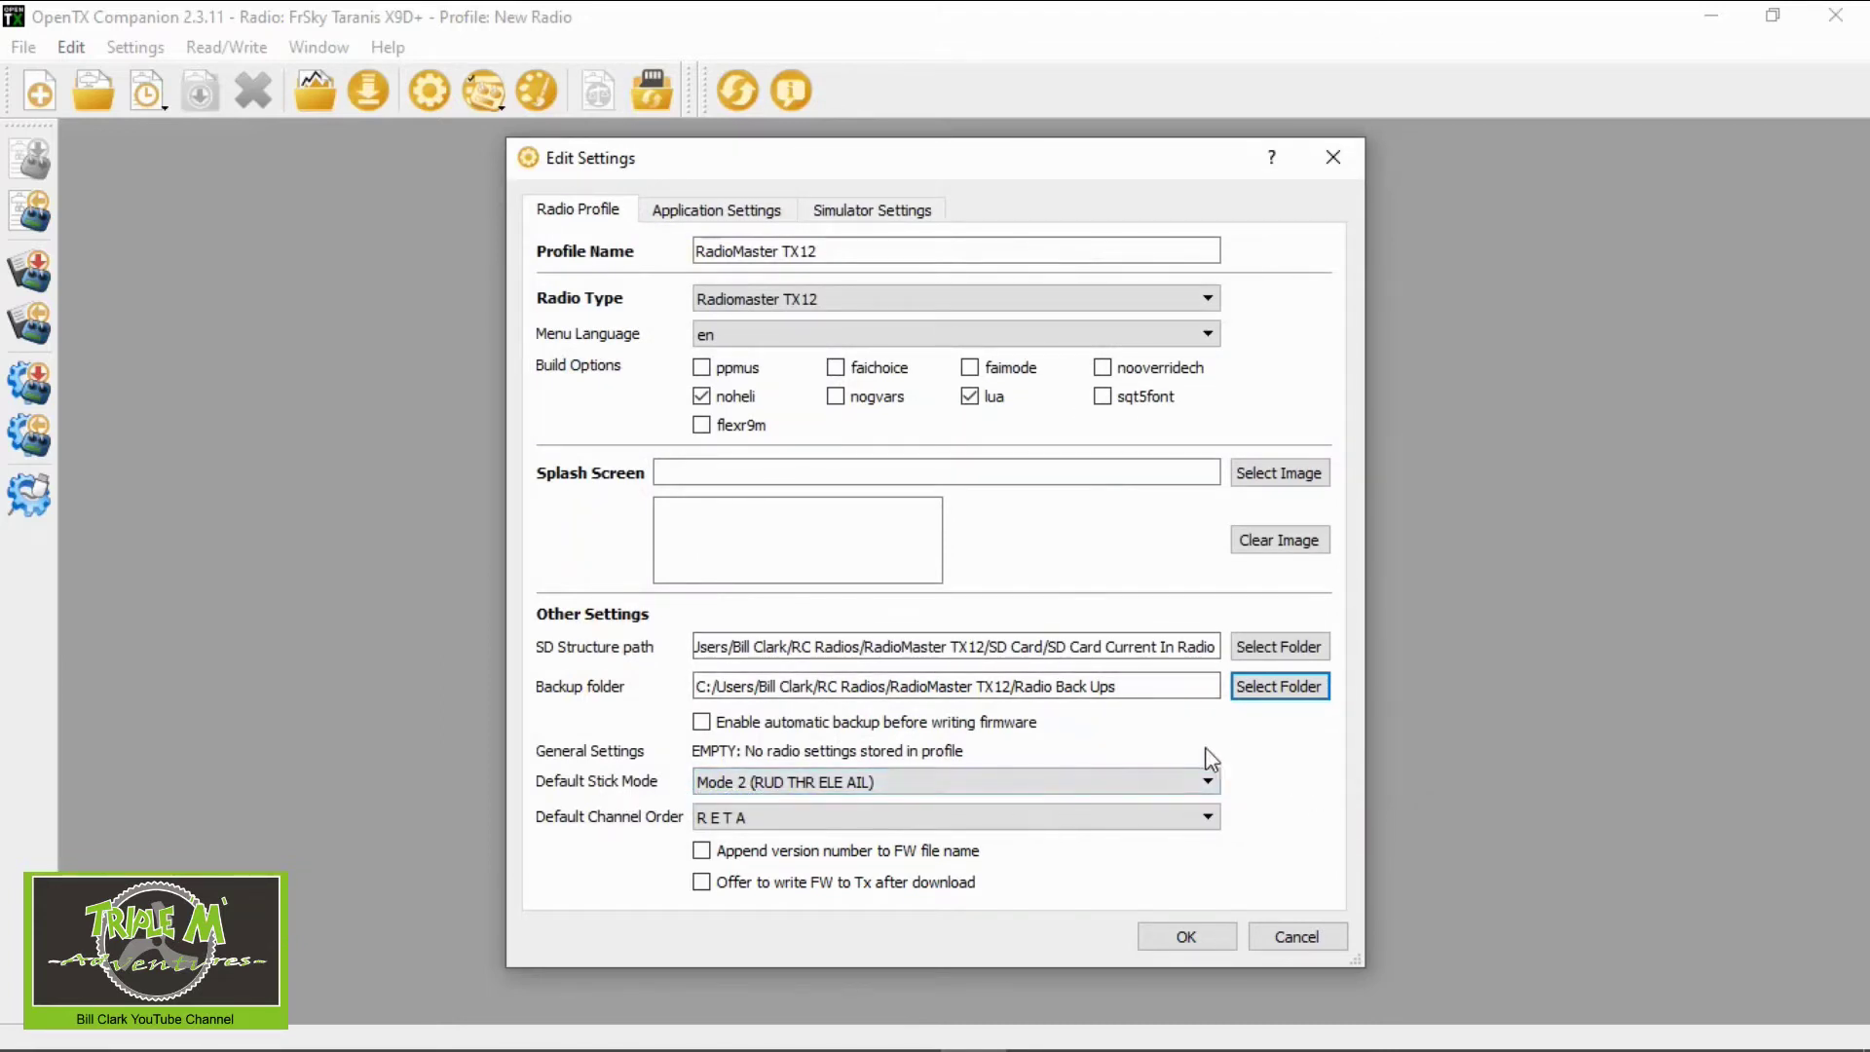
pyautogui.click(1208, 781)
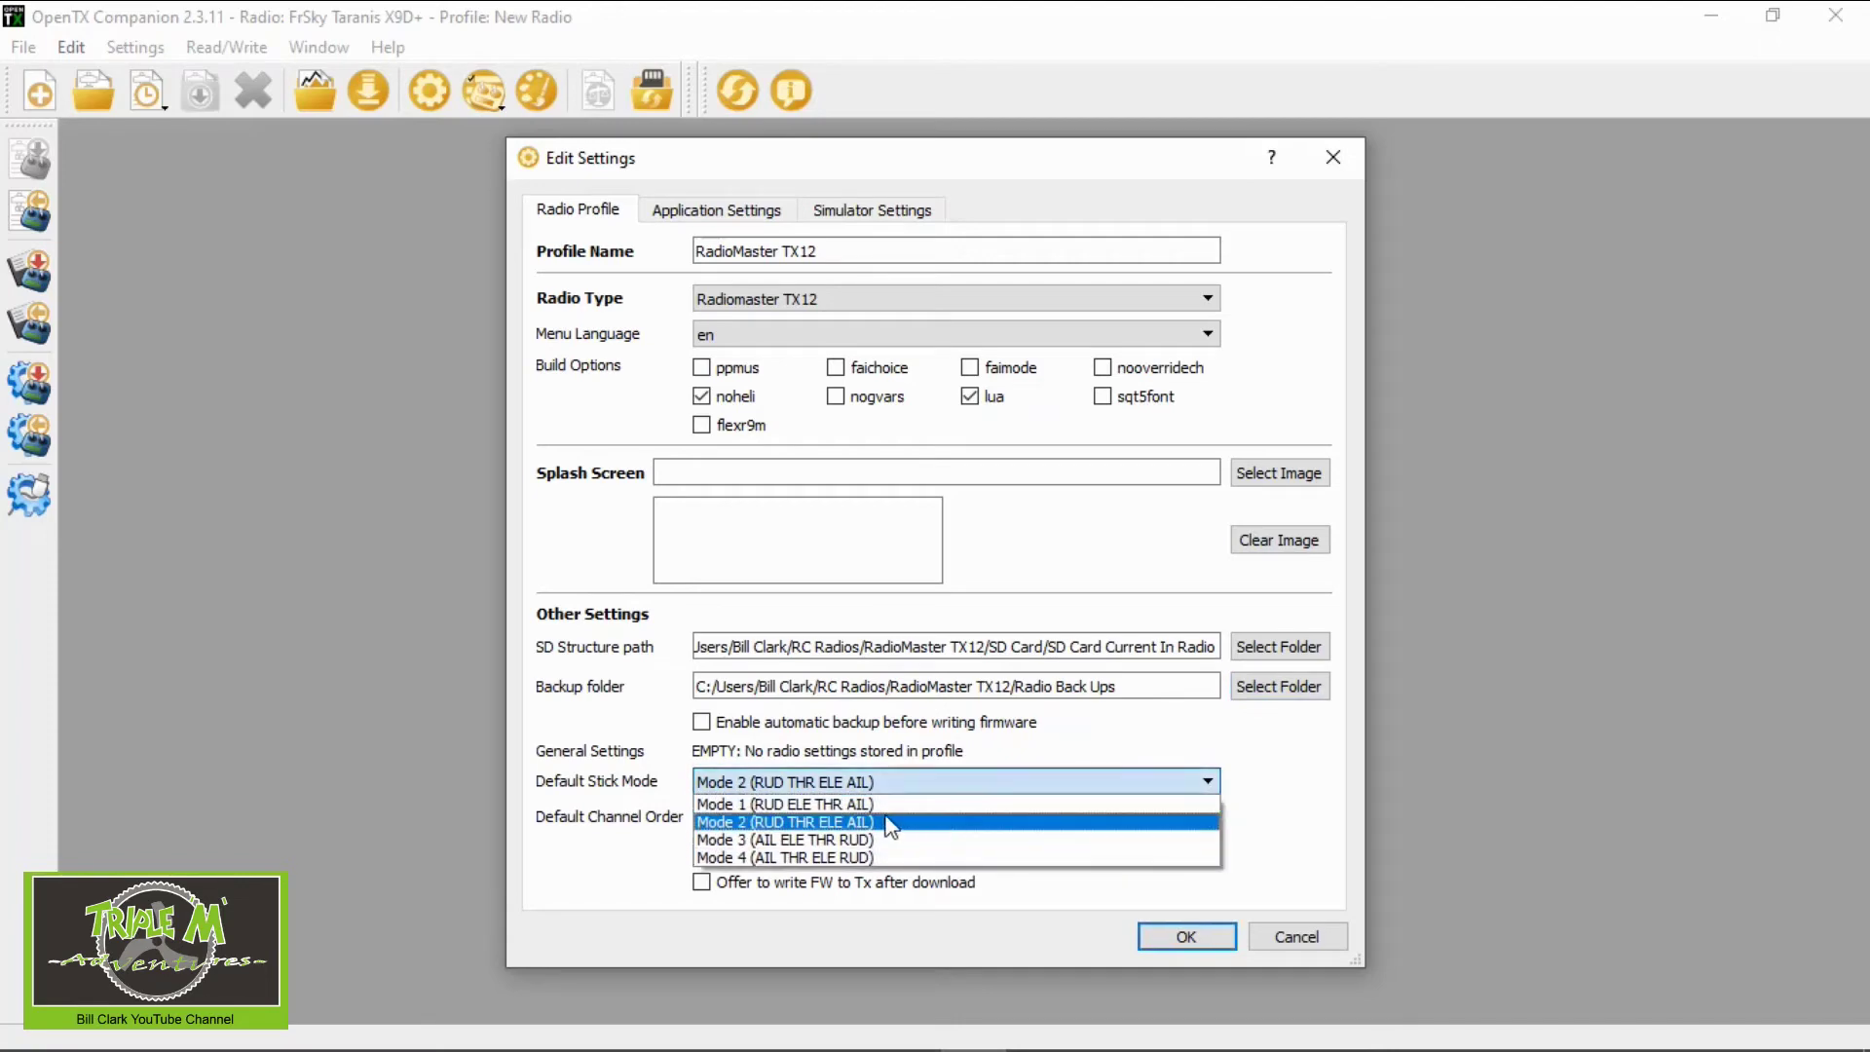
# Set default stick Mode 1 and channel order AETR, then save the profile settings
pyautogui.click(887, 805)
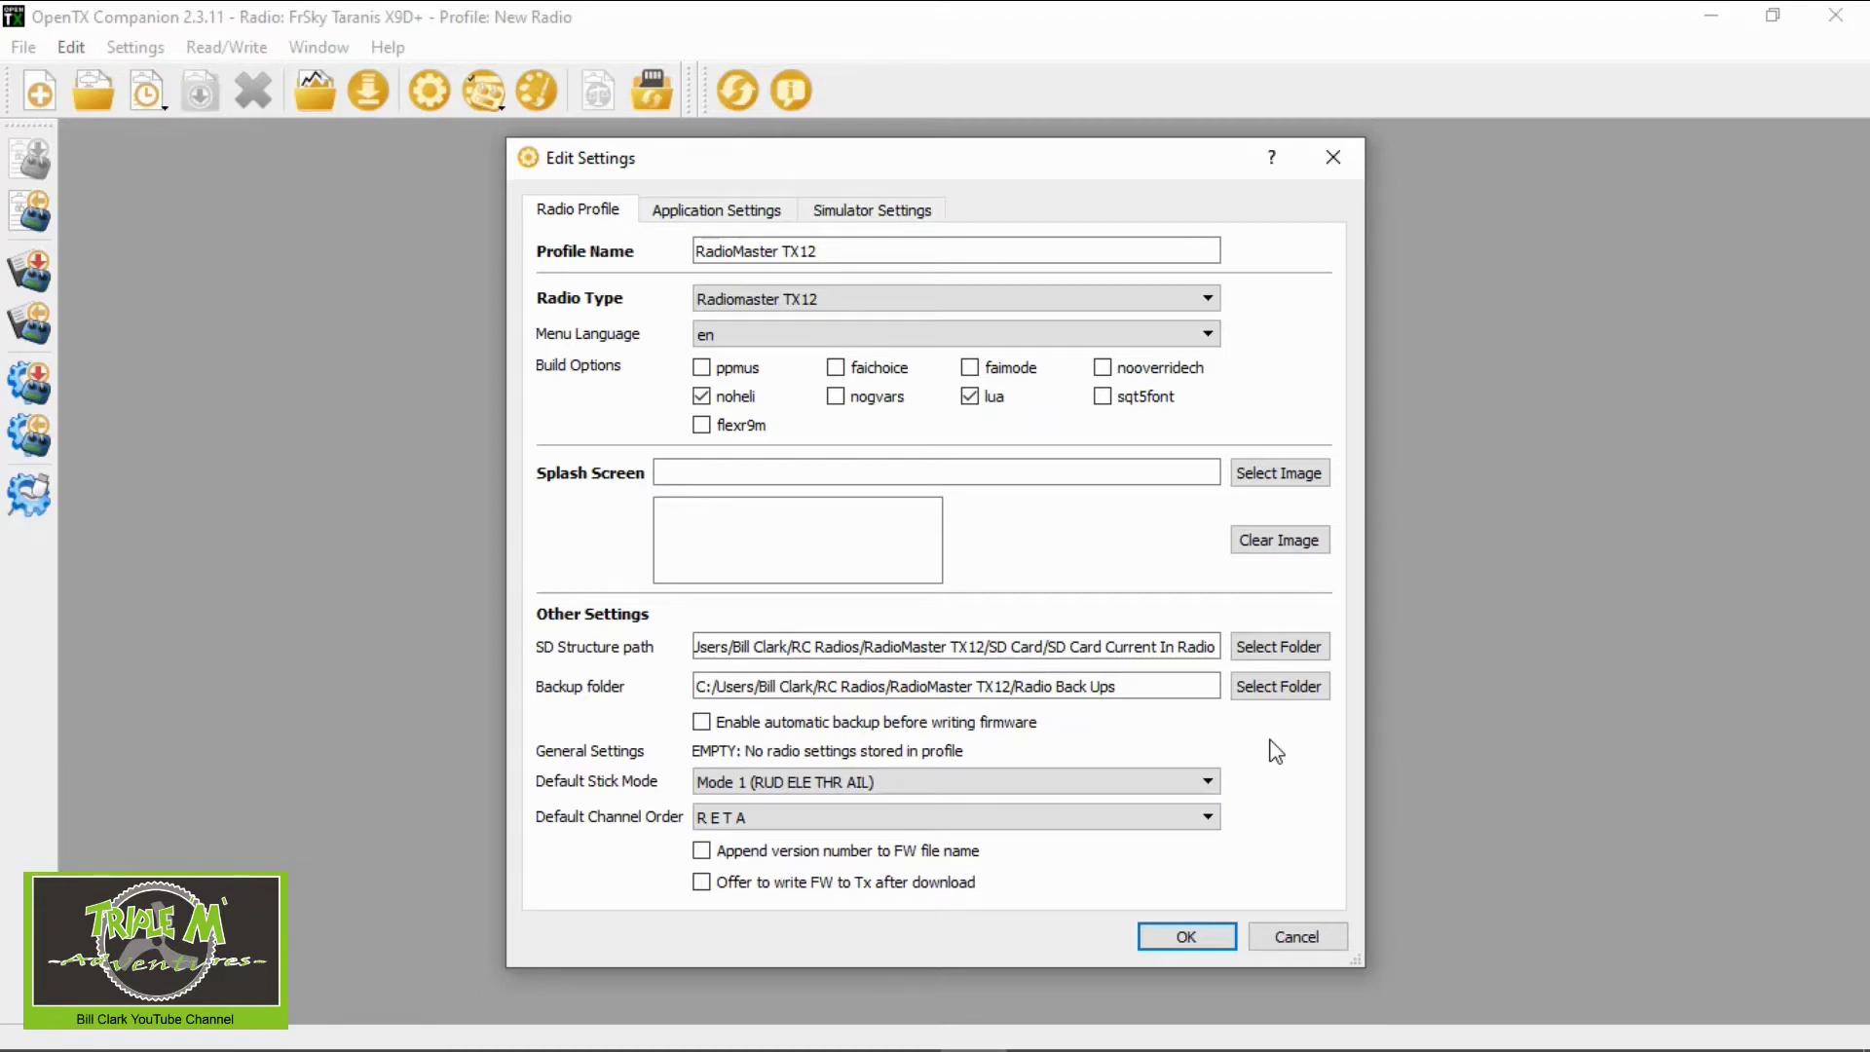
pyautogui.click(1208, 817)
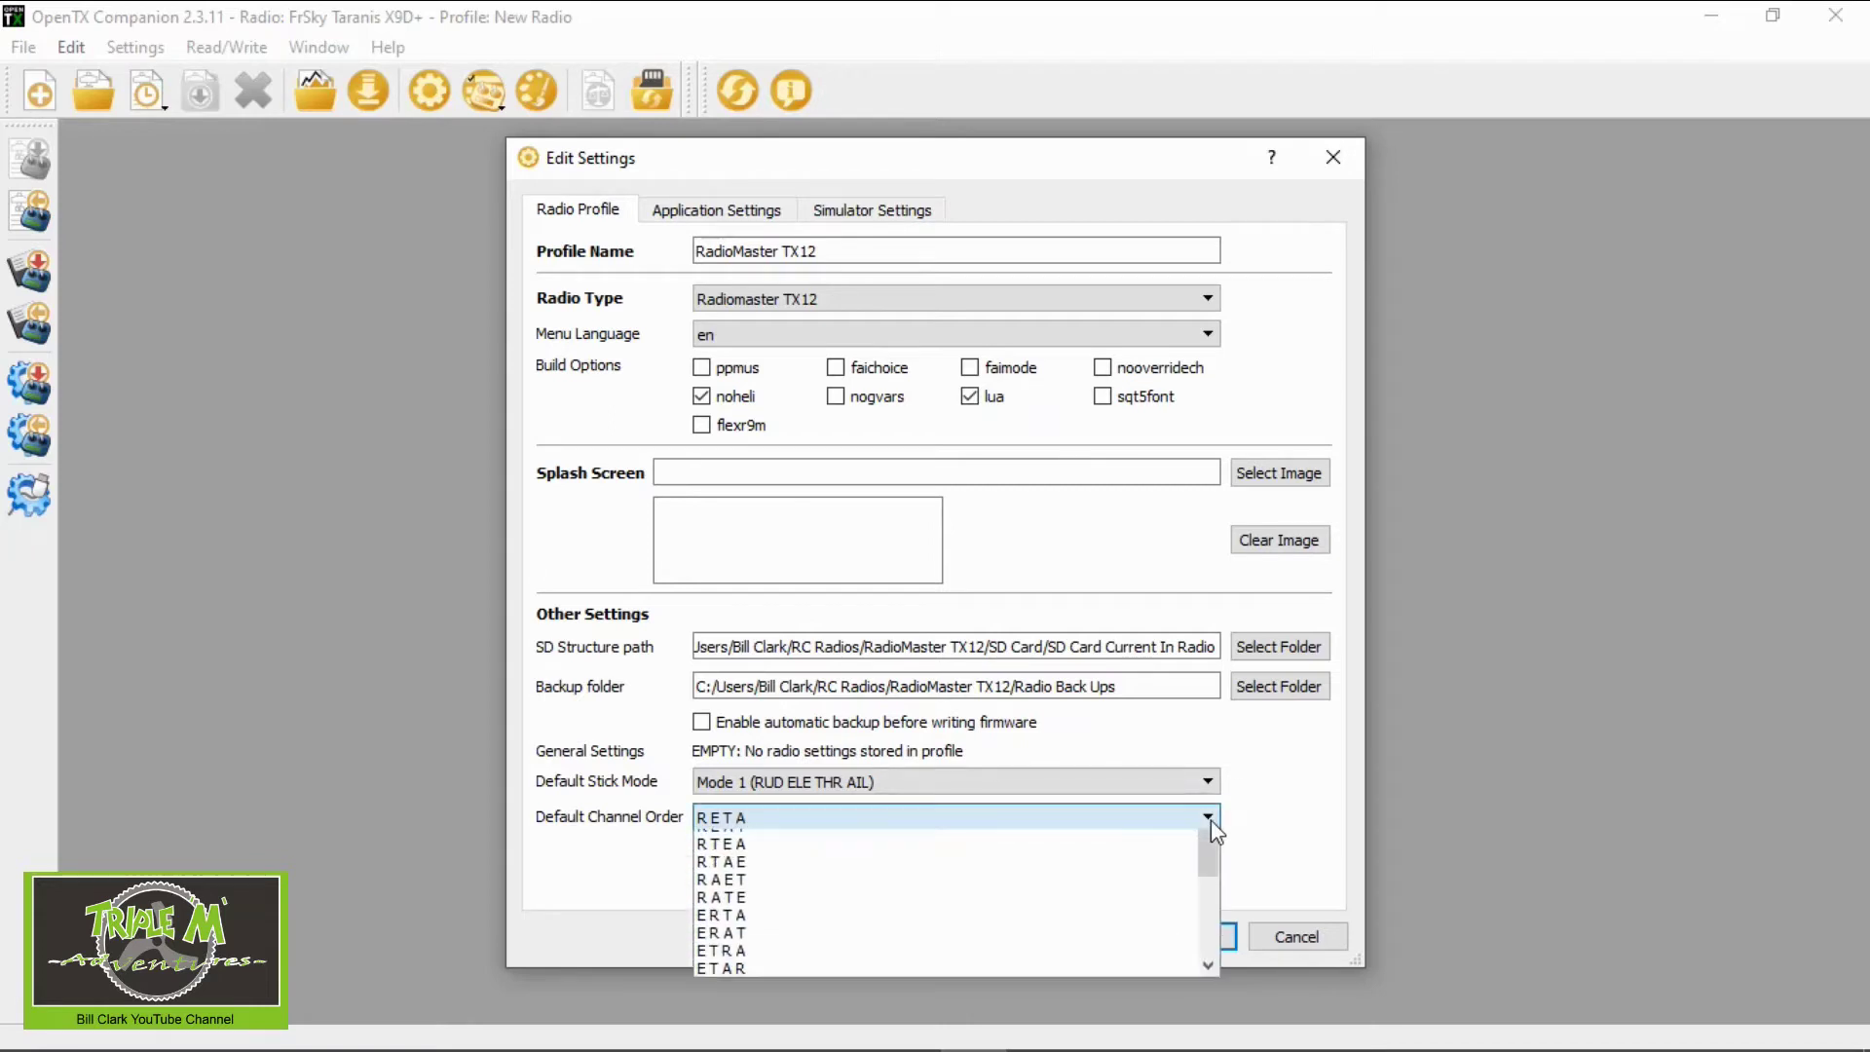
pyautogui.scroll(-3, 1155, 889)
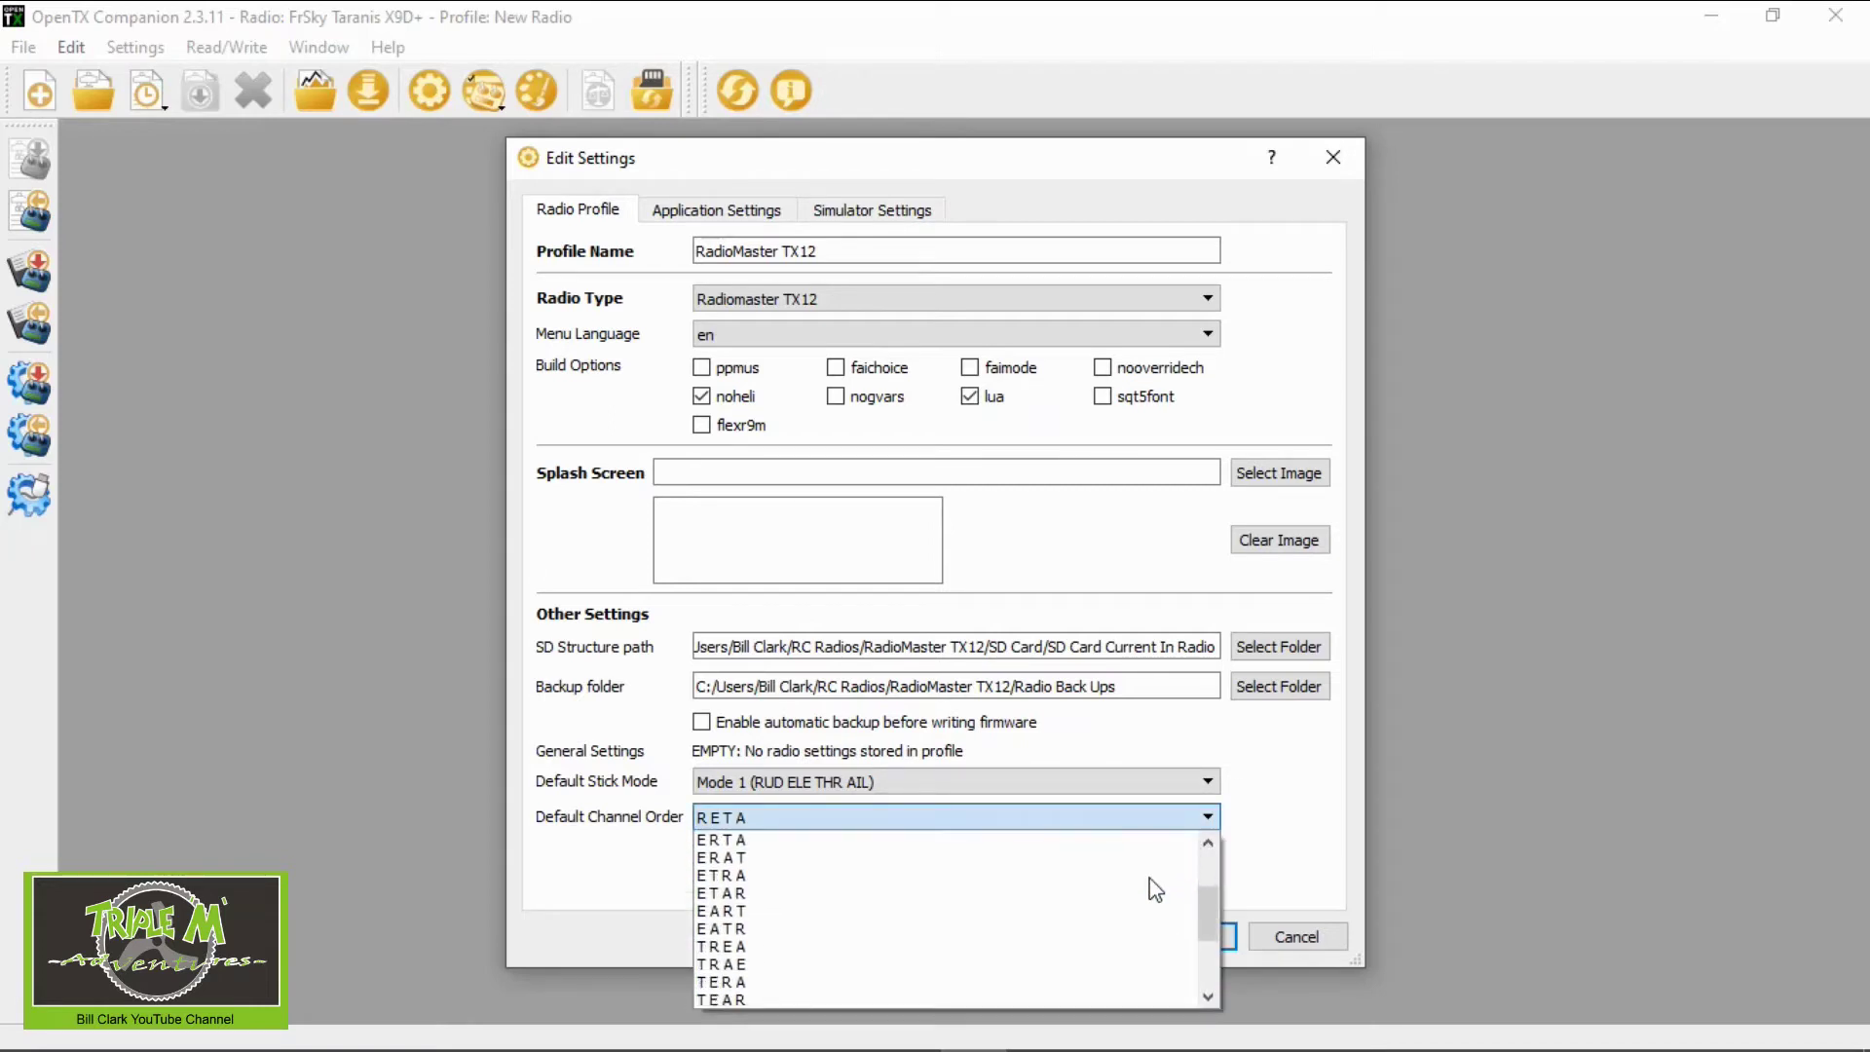
pyautogui.scroll(-2, 1155, 889)
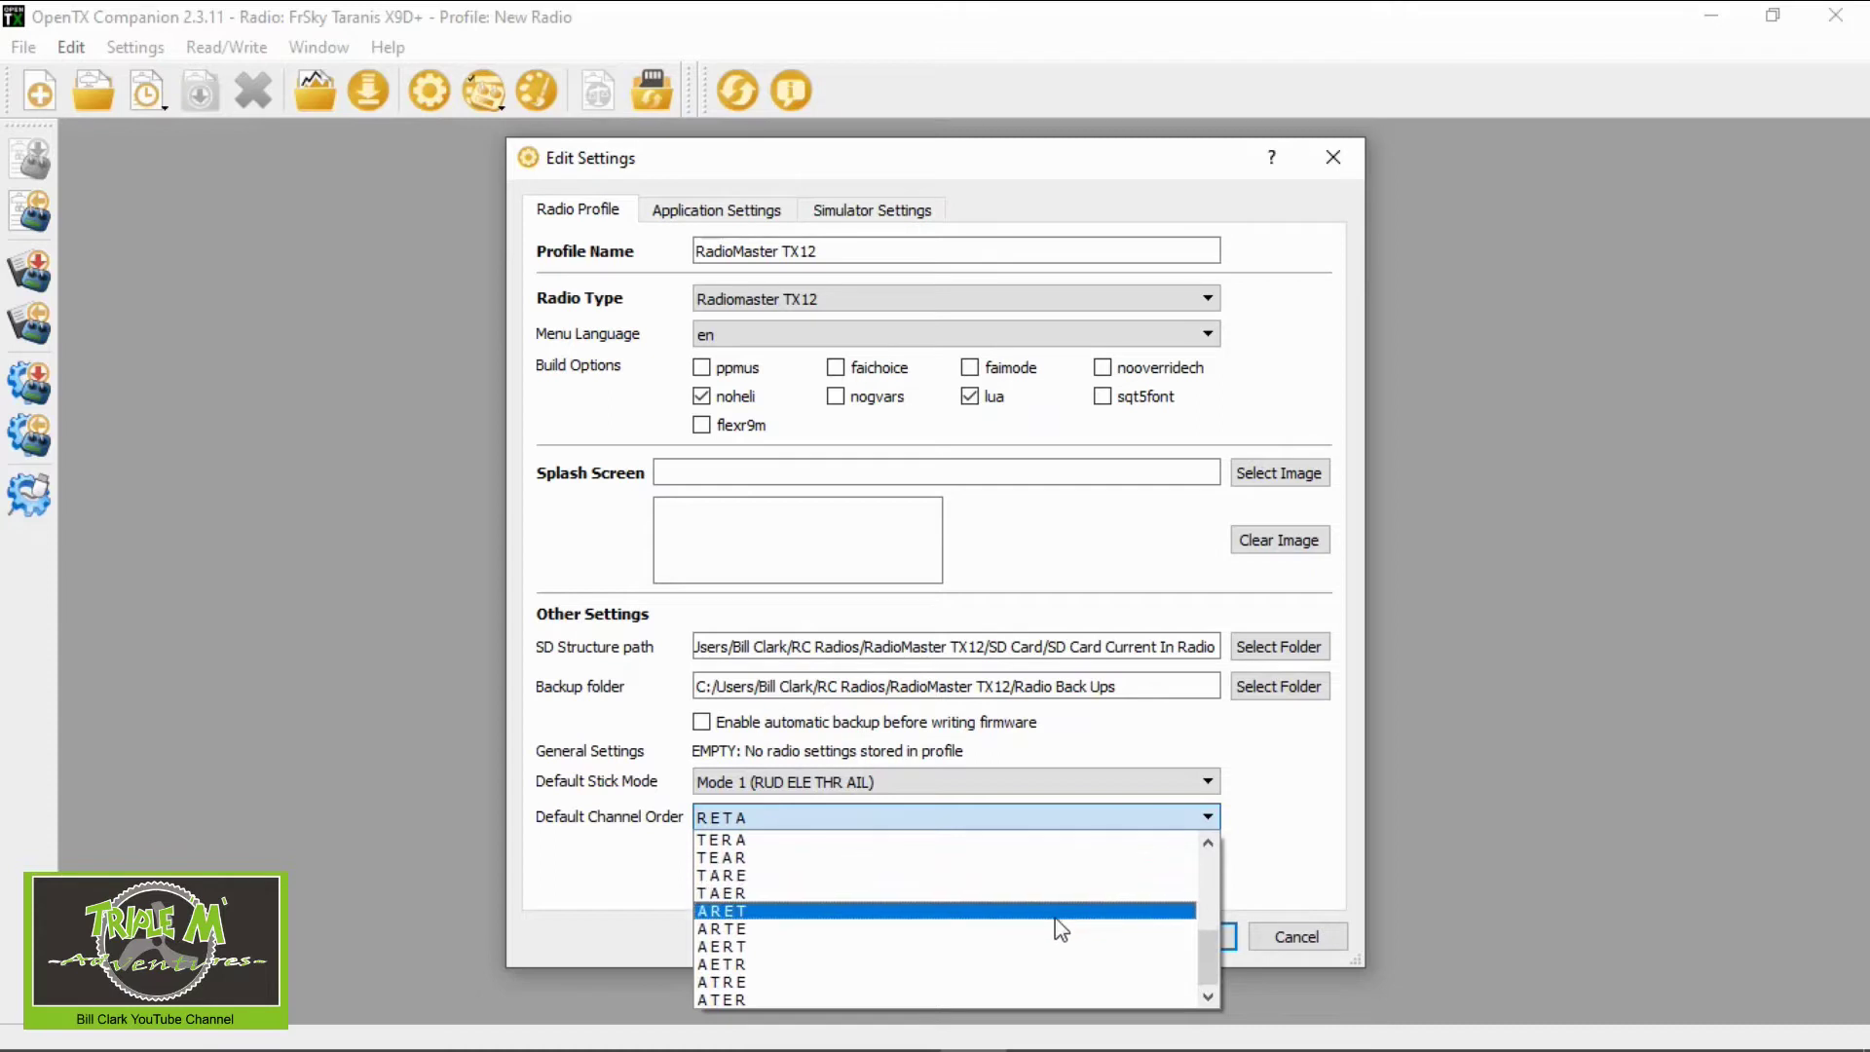
pyautogui.click(727, 964)
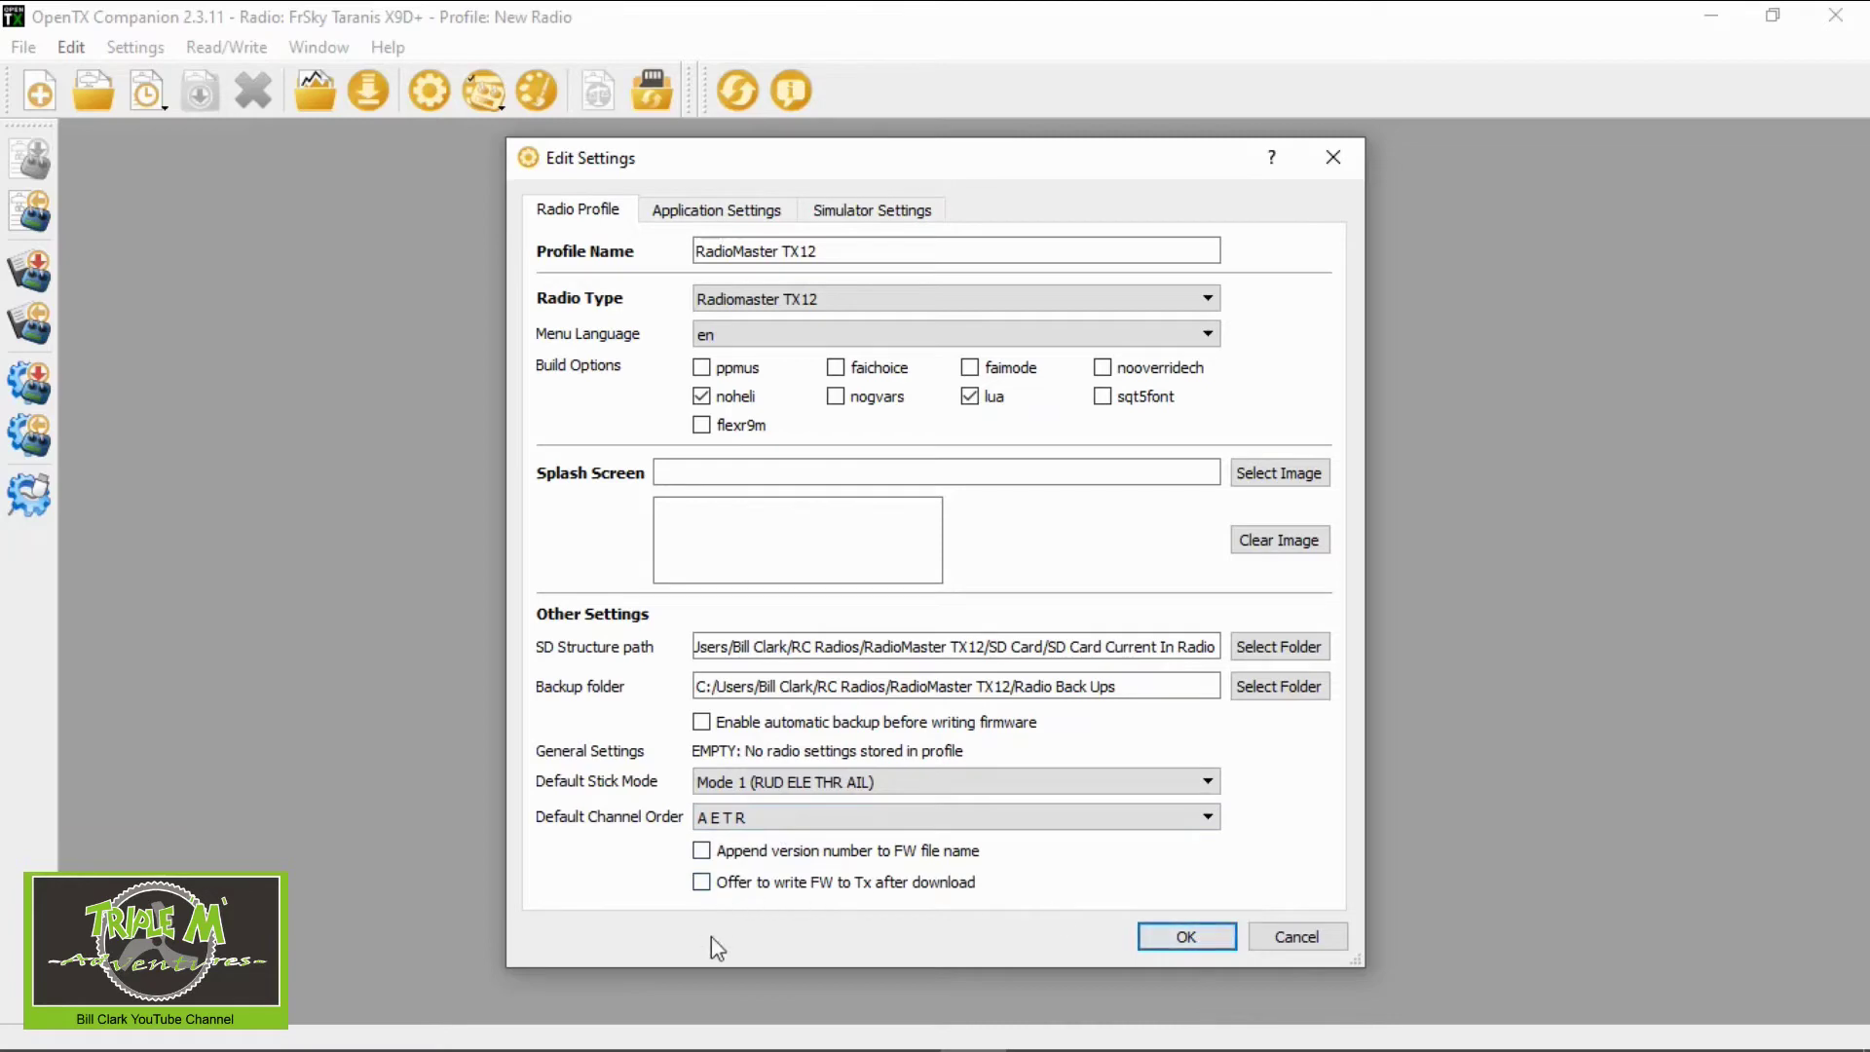
pyautogui.click(1177, 935)
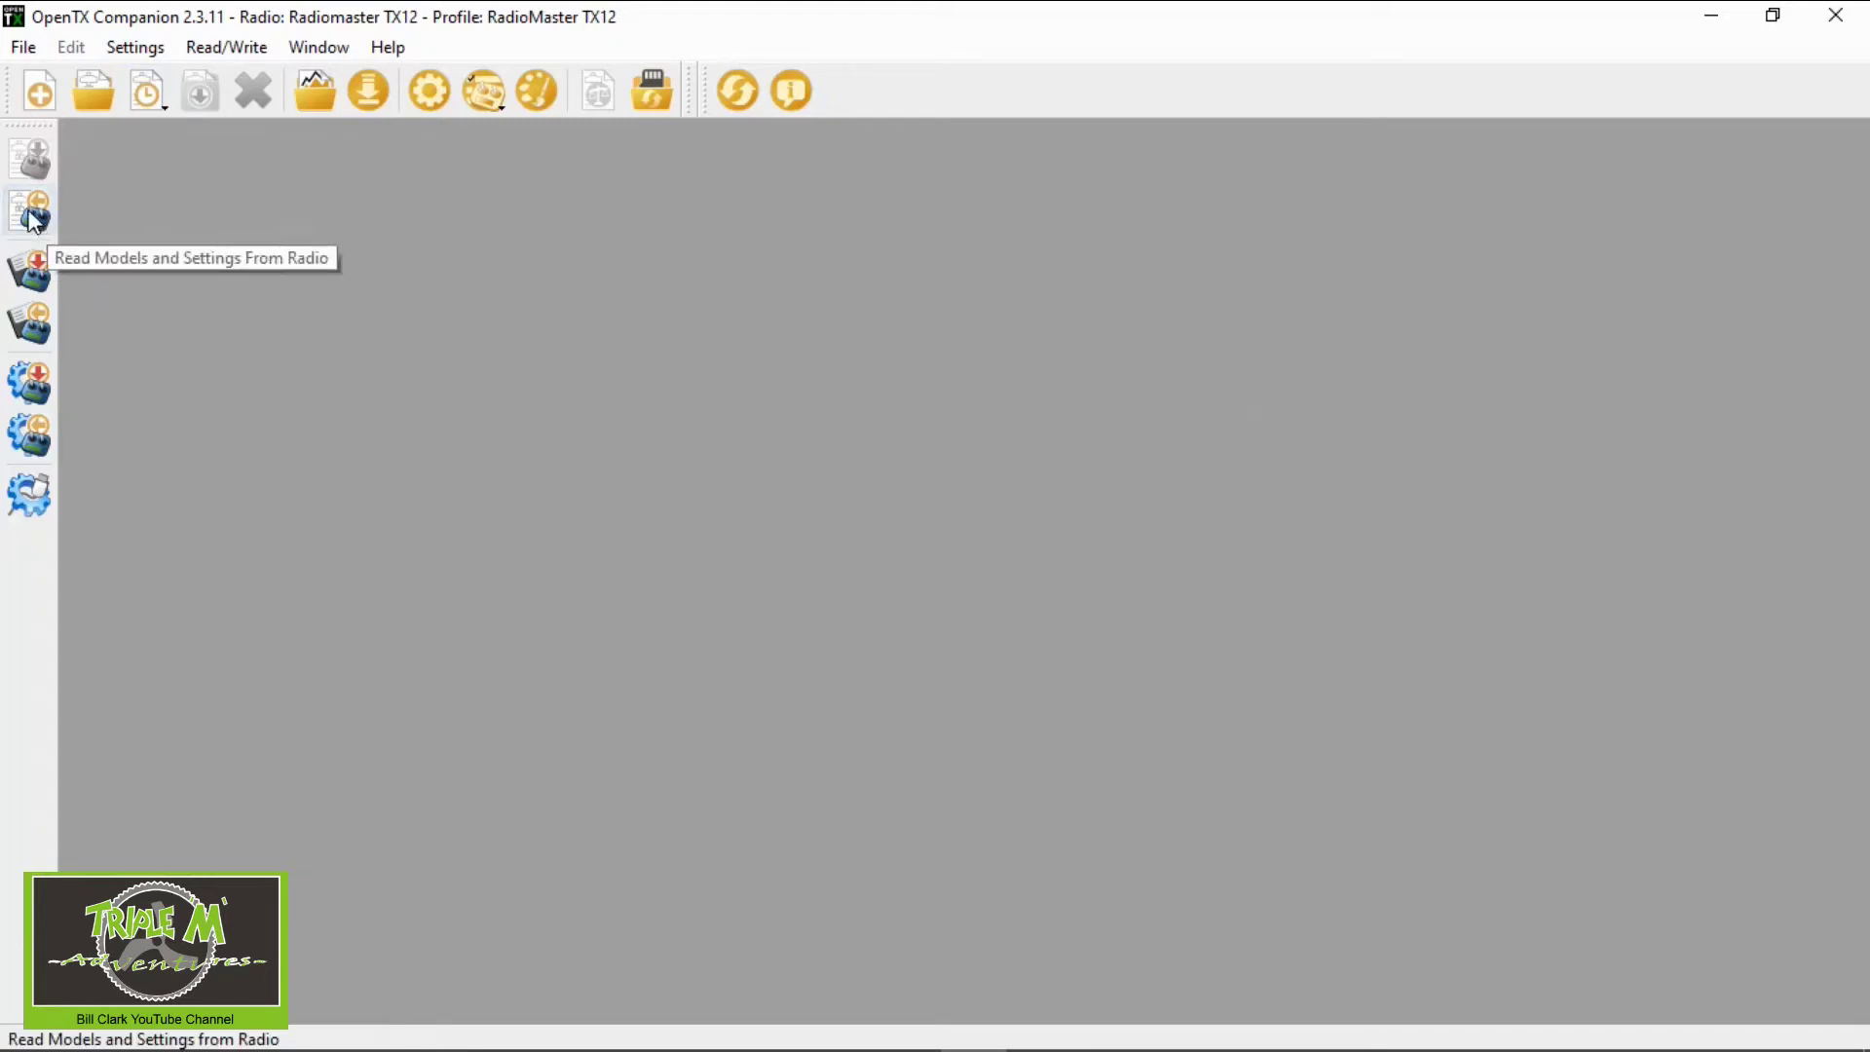
# Read the 16 models and settings from the TX12 radio into Companion
pyautogui.click(31, 214)
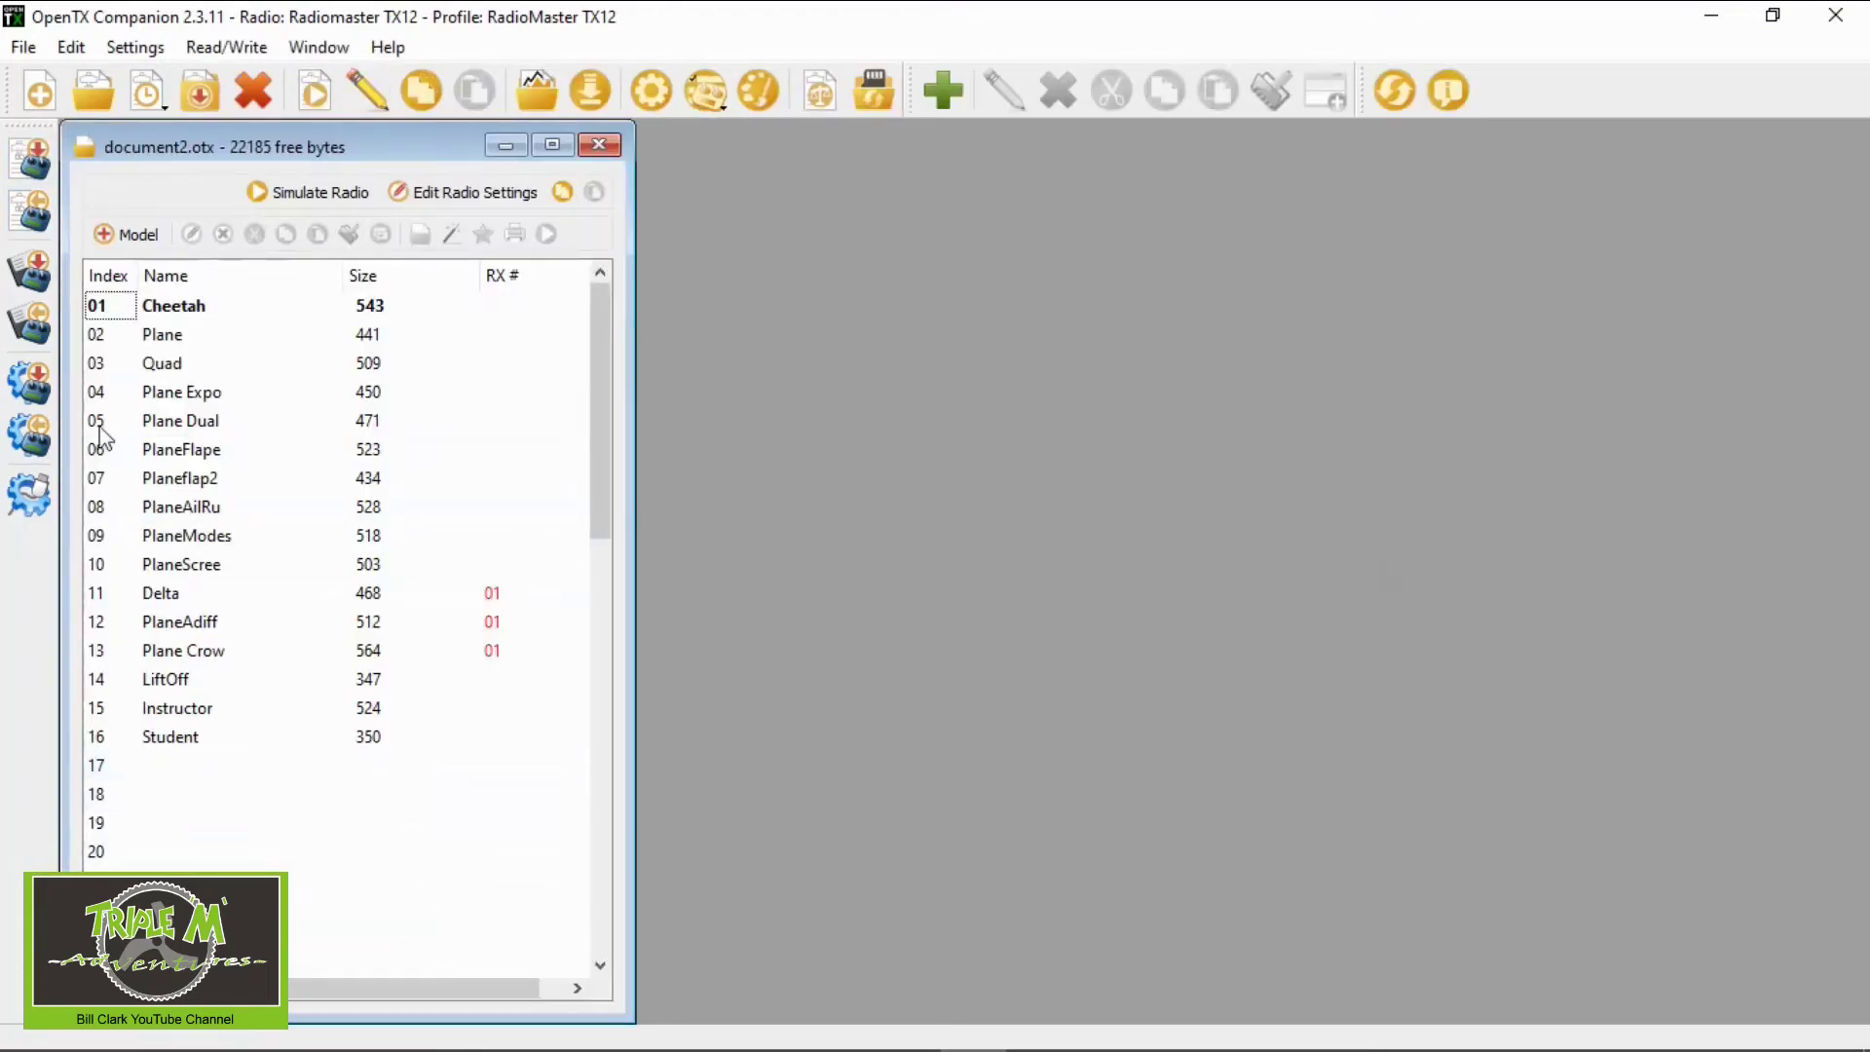
# Save the models over TX12 080121 AETR.otx in Radio Back Ups, then close that window
pyautogui.click(26, 48)
pyautogui.click(148, 170)
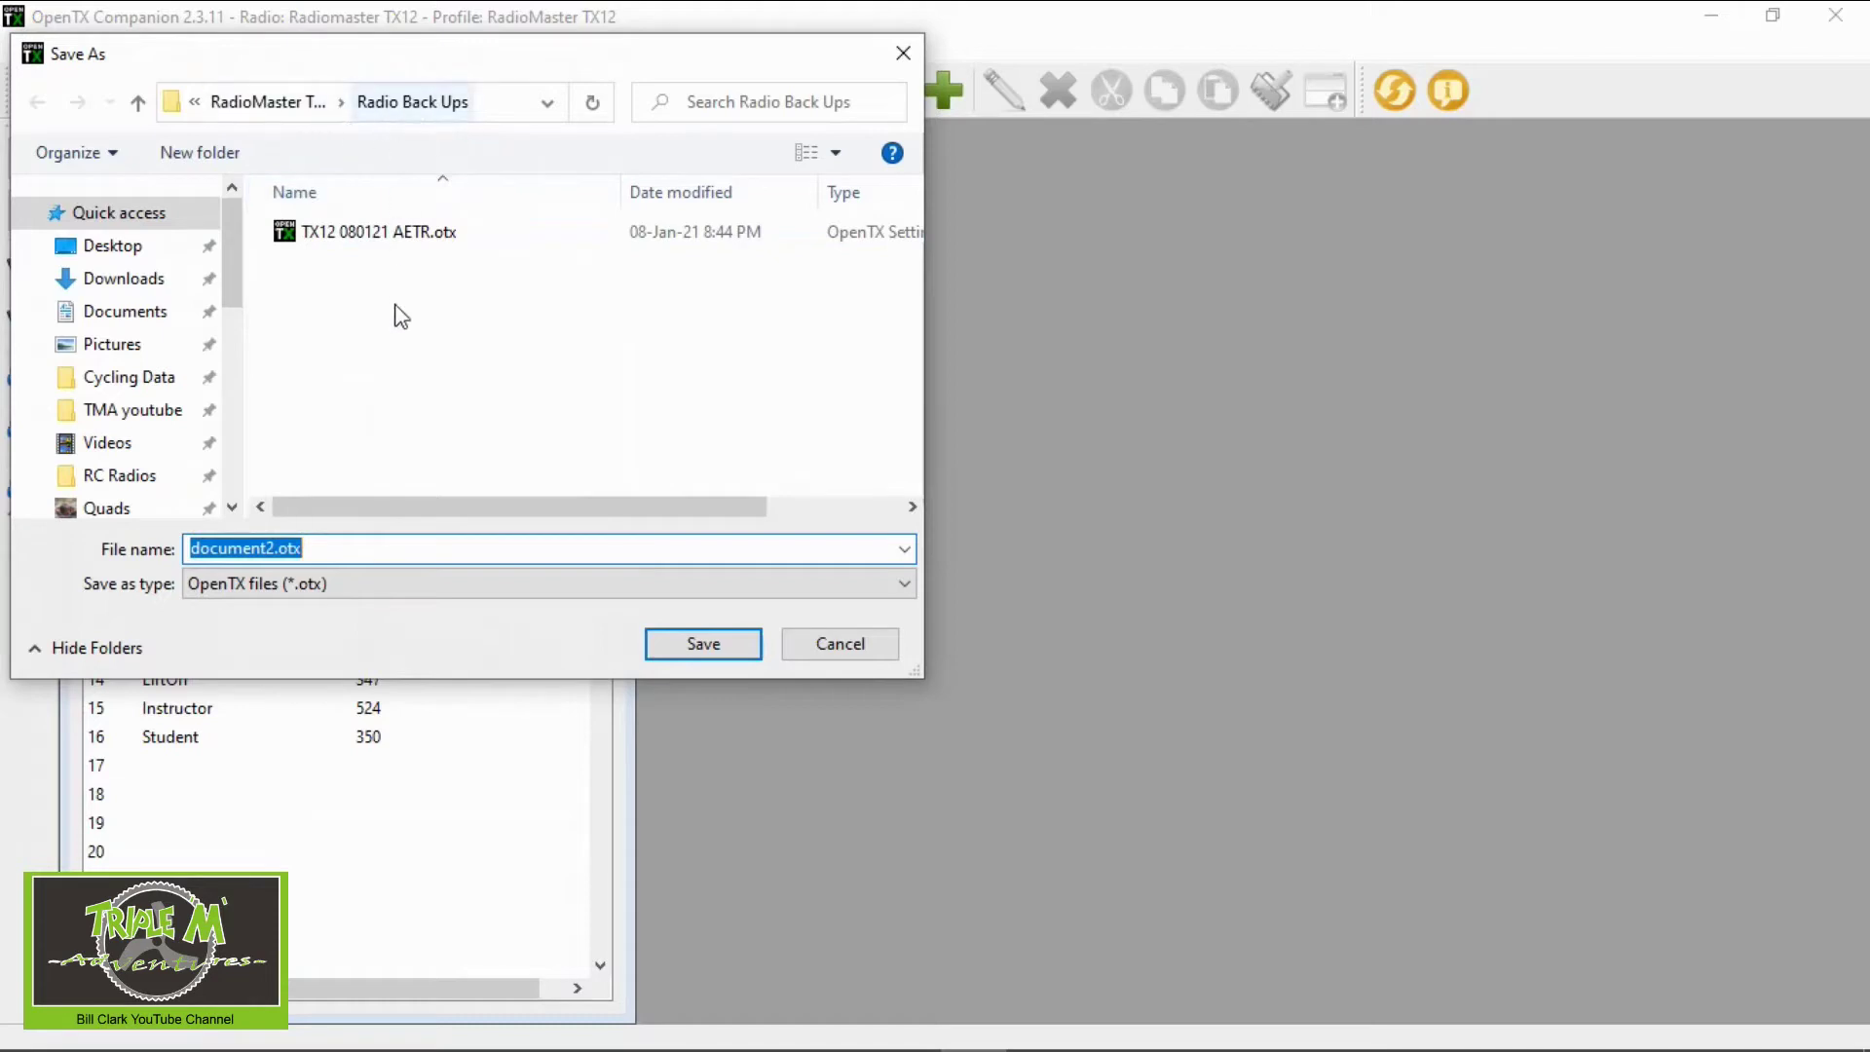
pyautogui.click(380, 234)
pyautogui.click(721, 645)
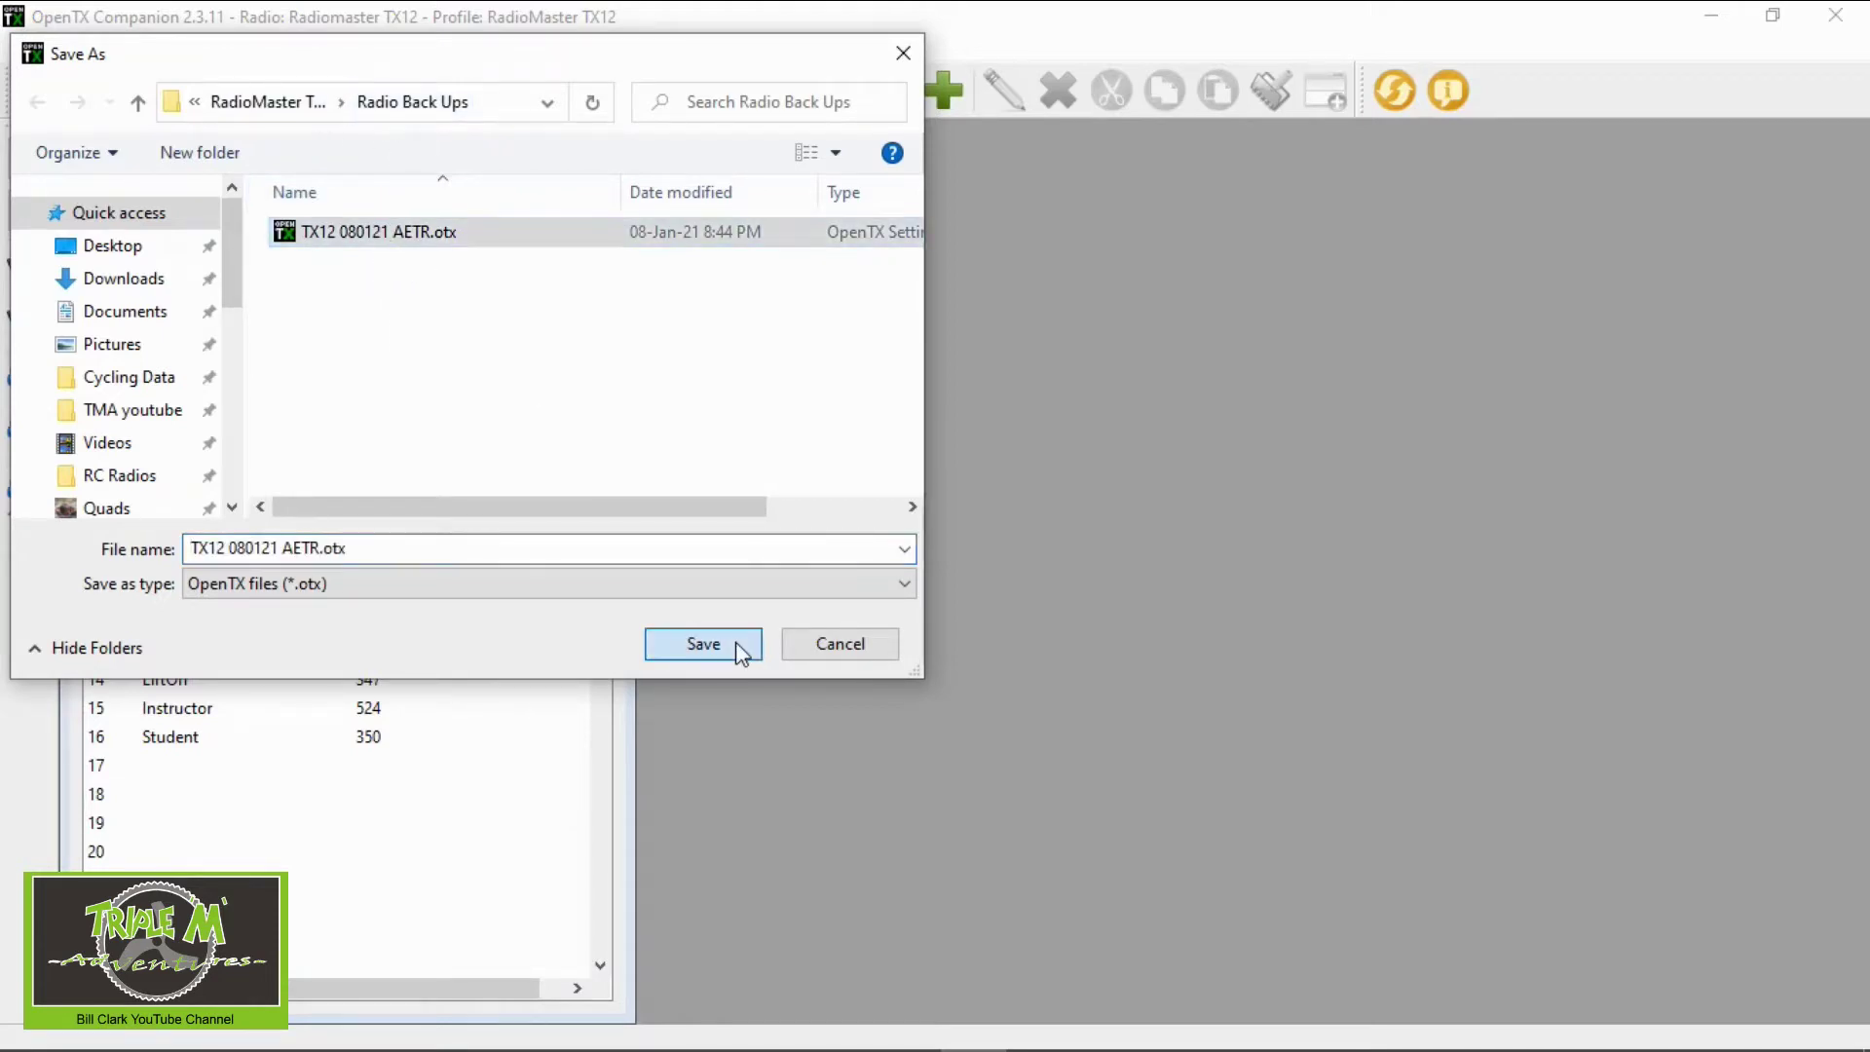
pyautogui.click(1014, 548)
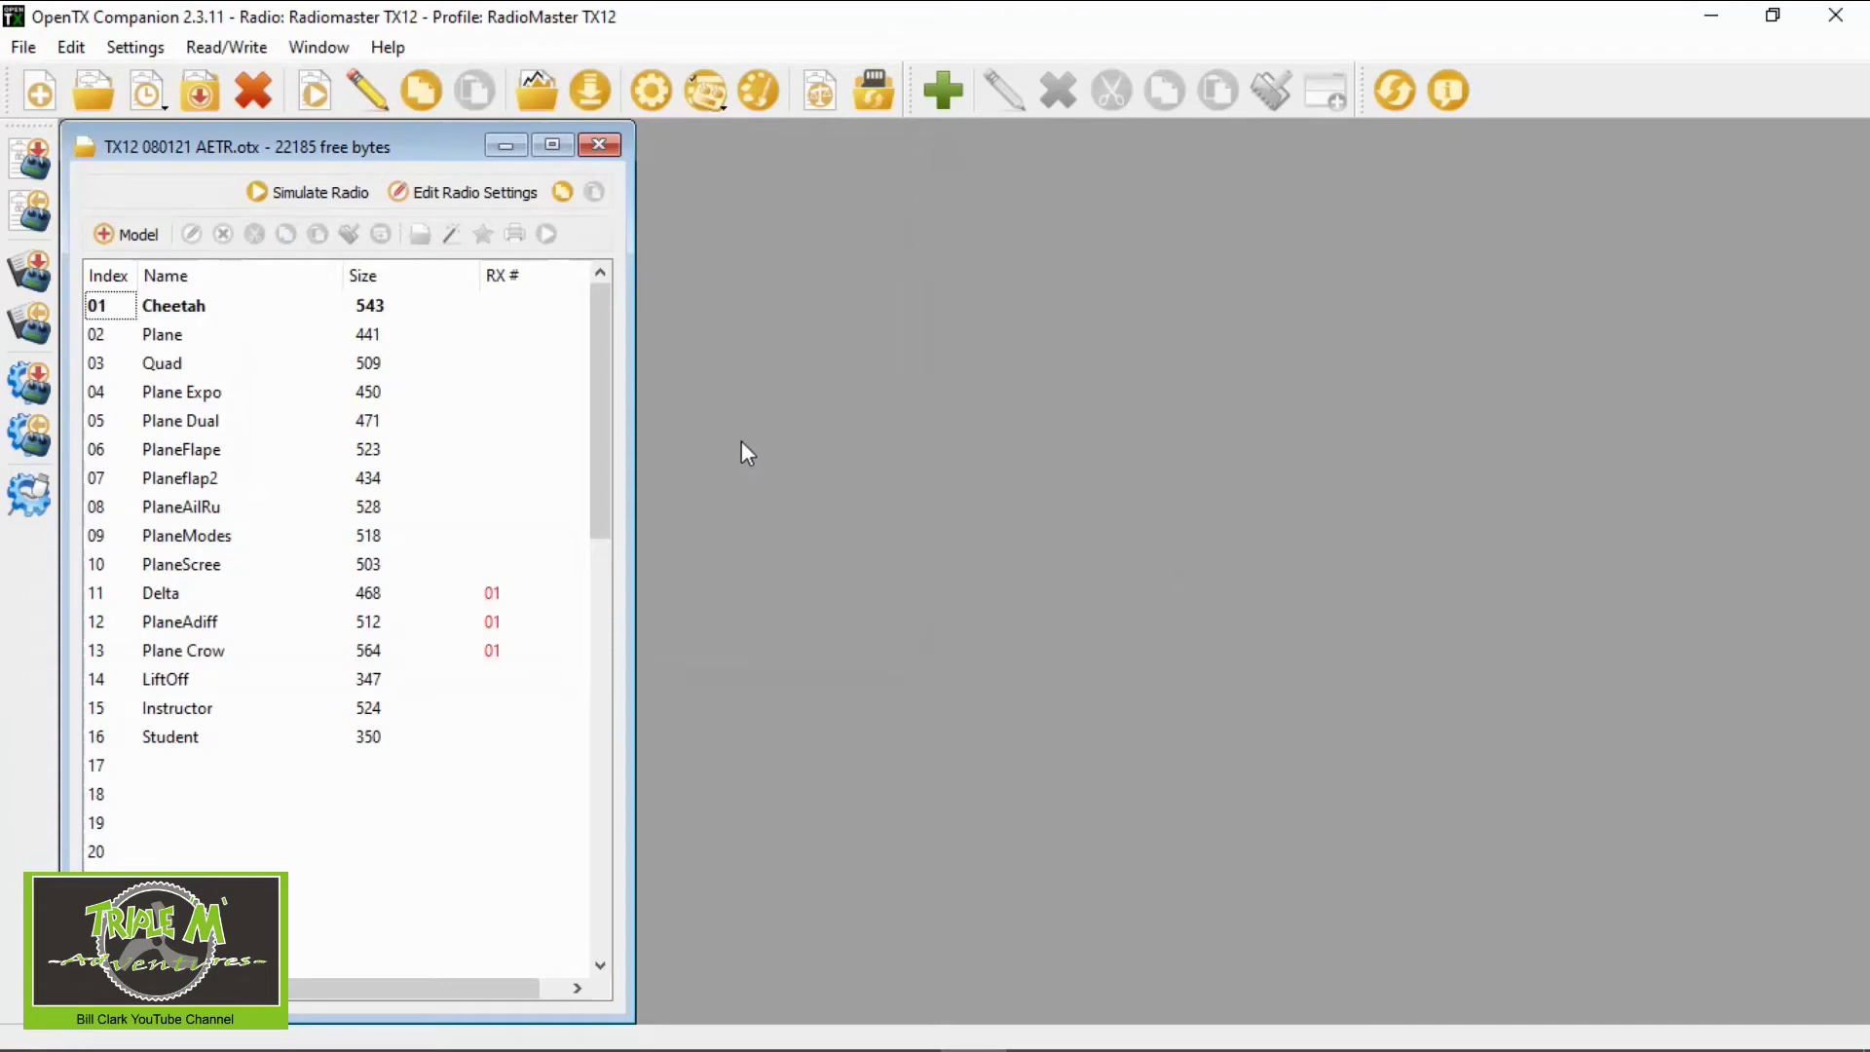
pyautogui.click(598, 145)
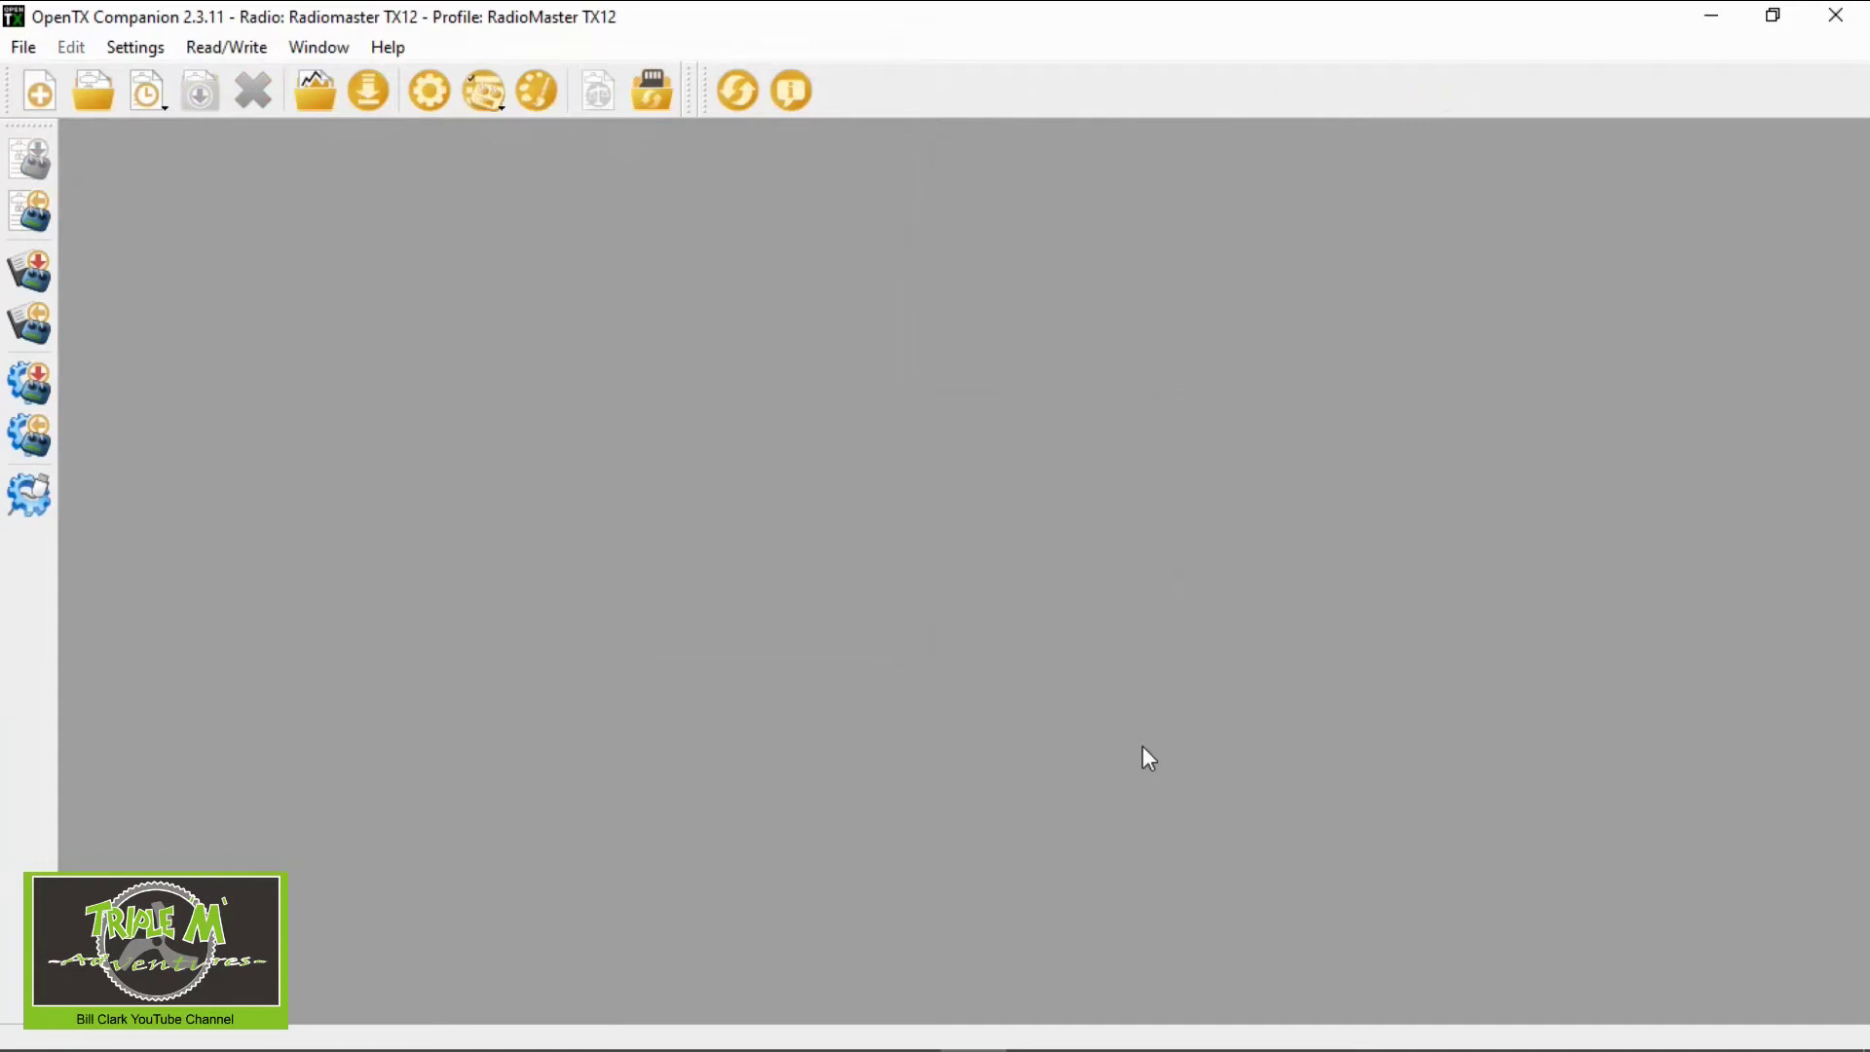
# Check for new firmware, accept the download, and browse to RadioMaster TX12 > Firmware Releases
pyautogui.click(736, 97)
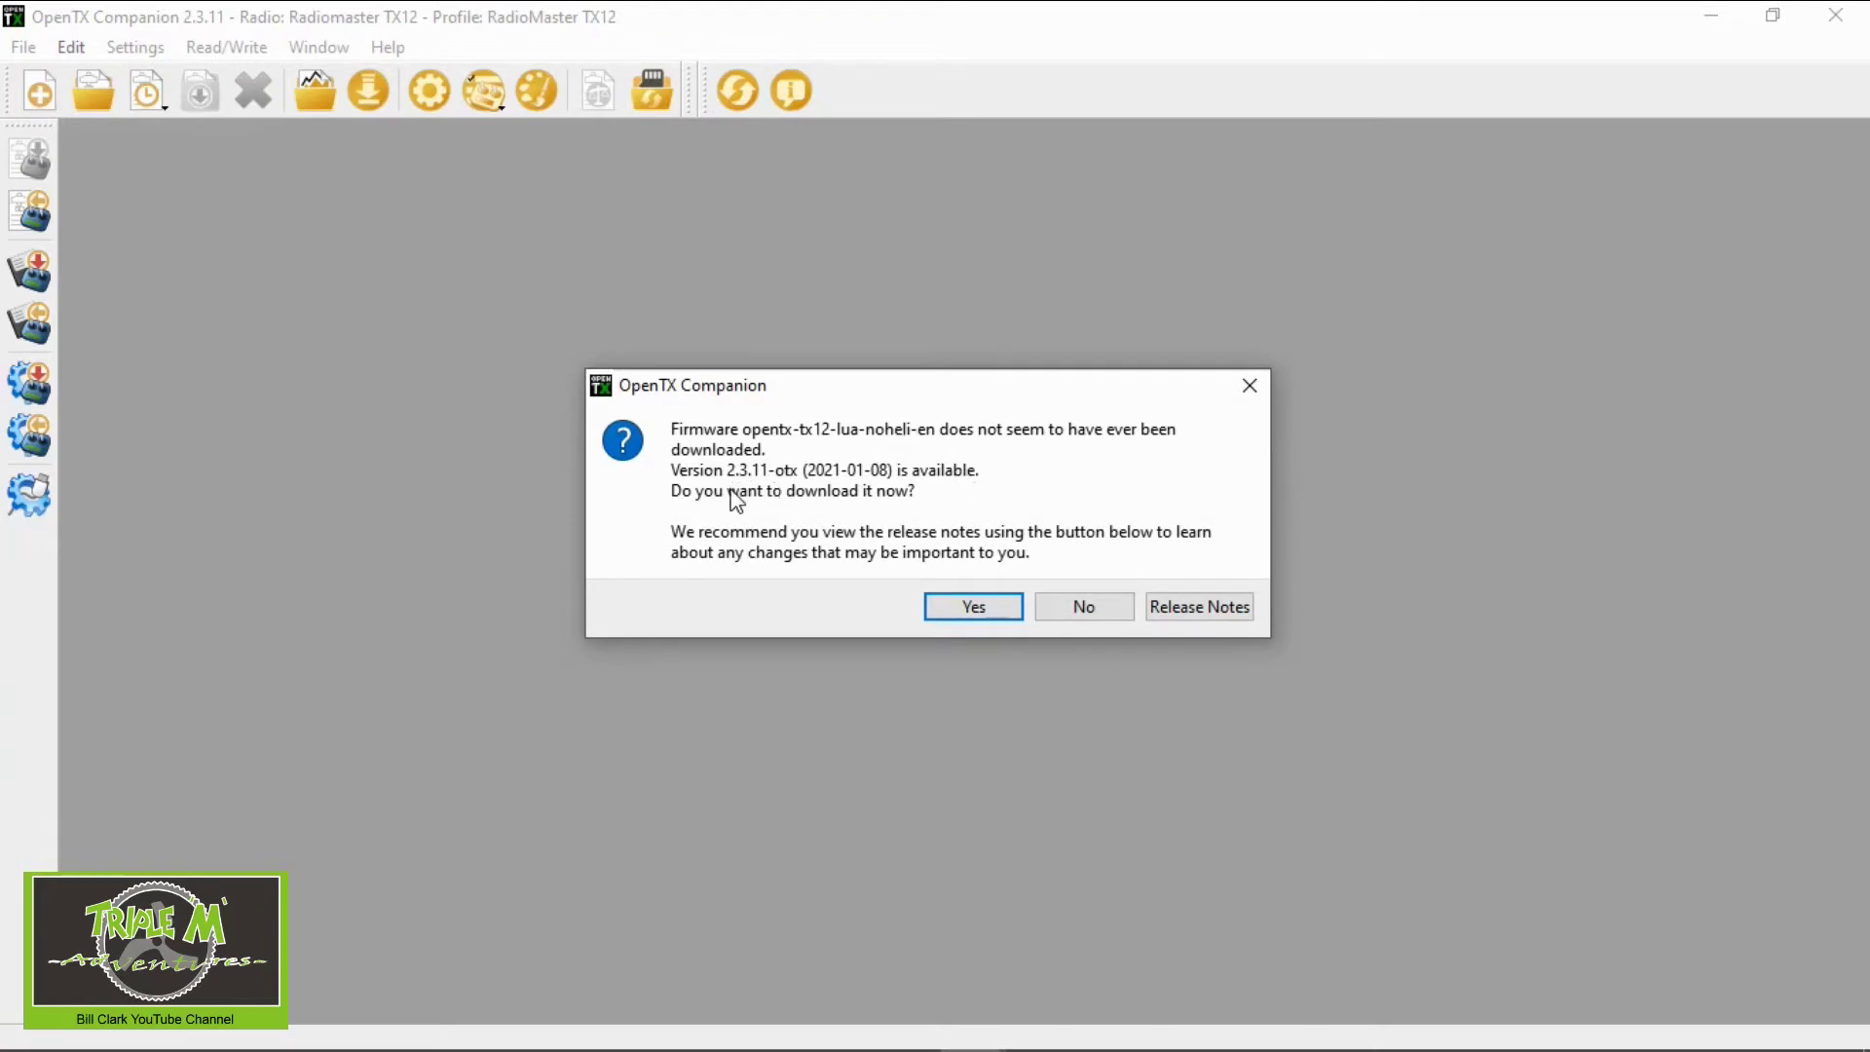
pyautogui.click(974, 606)
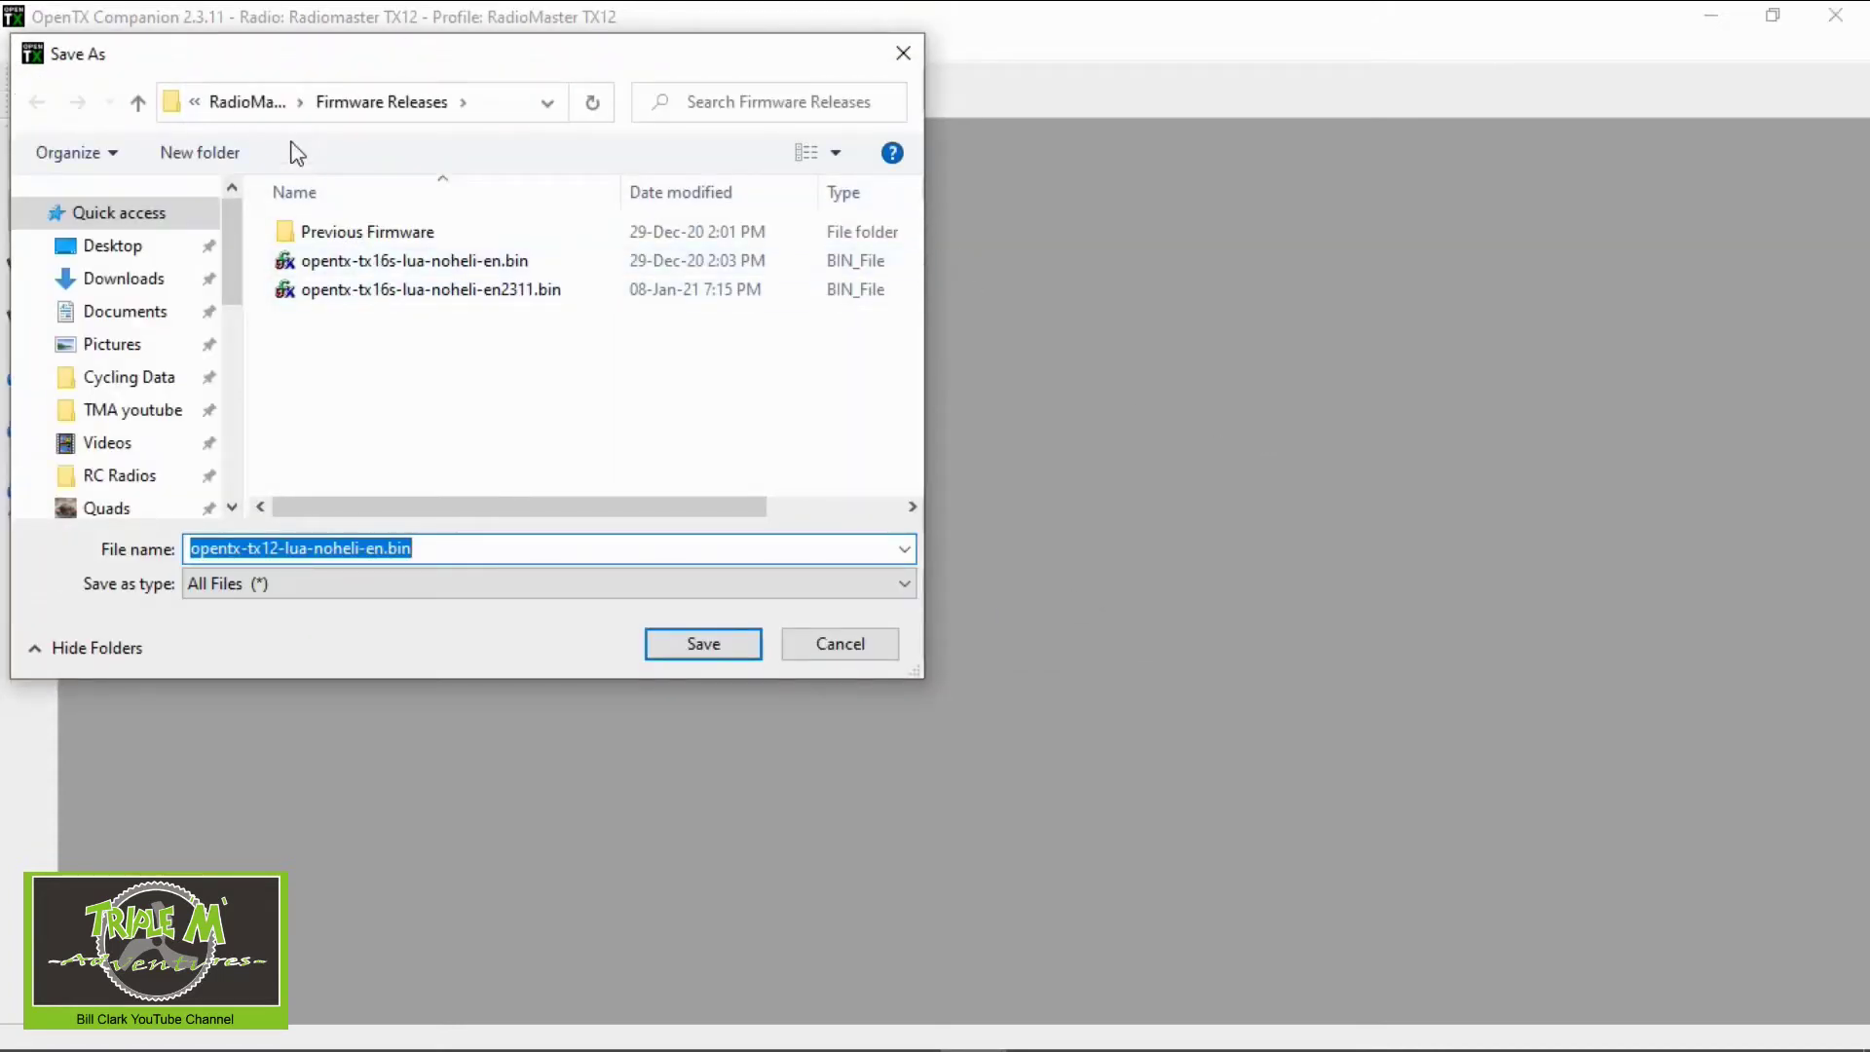
pyautogui.click(247, 104)
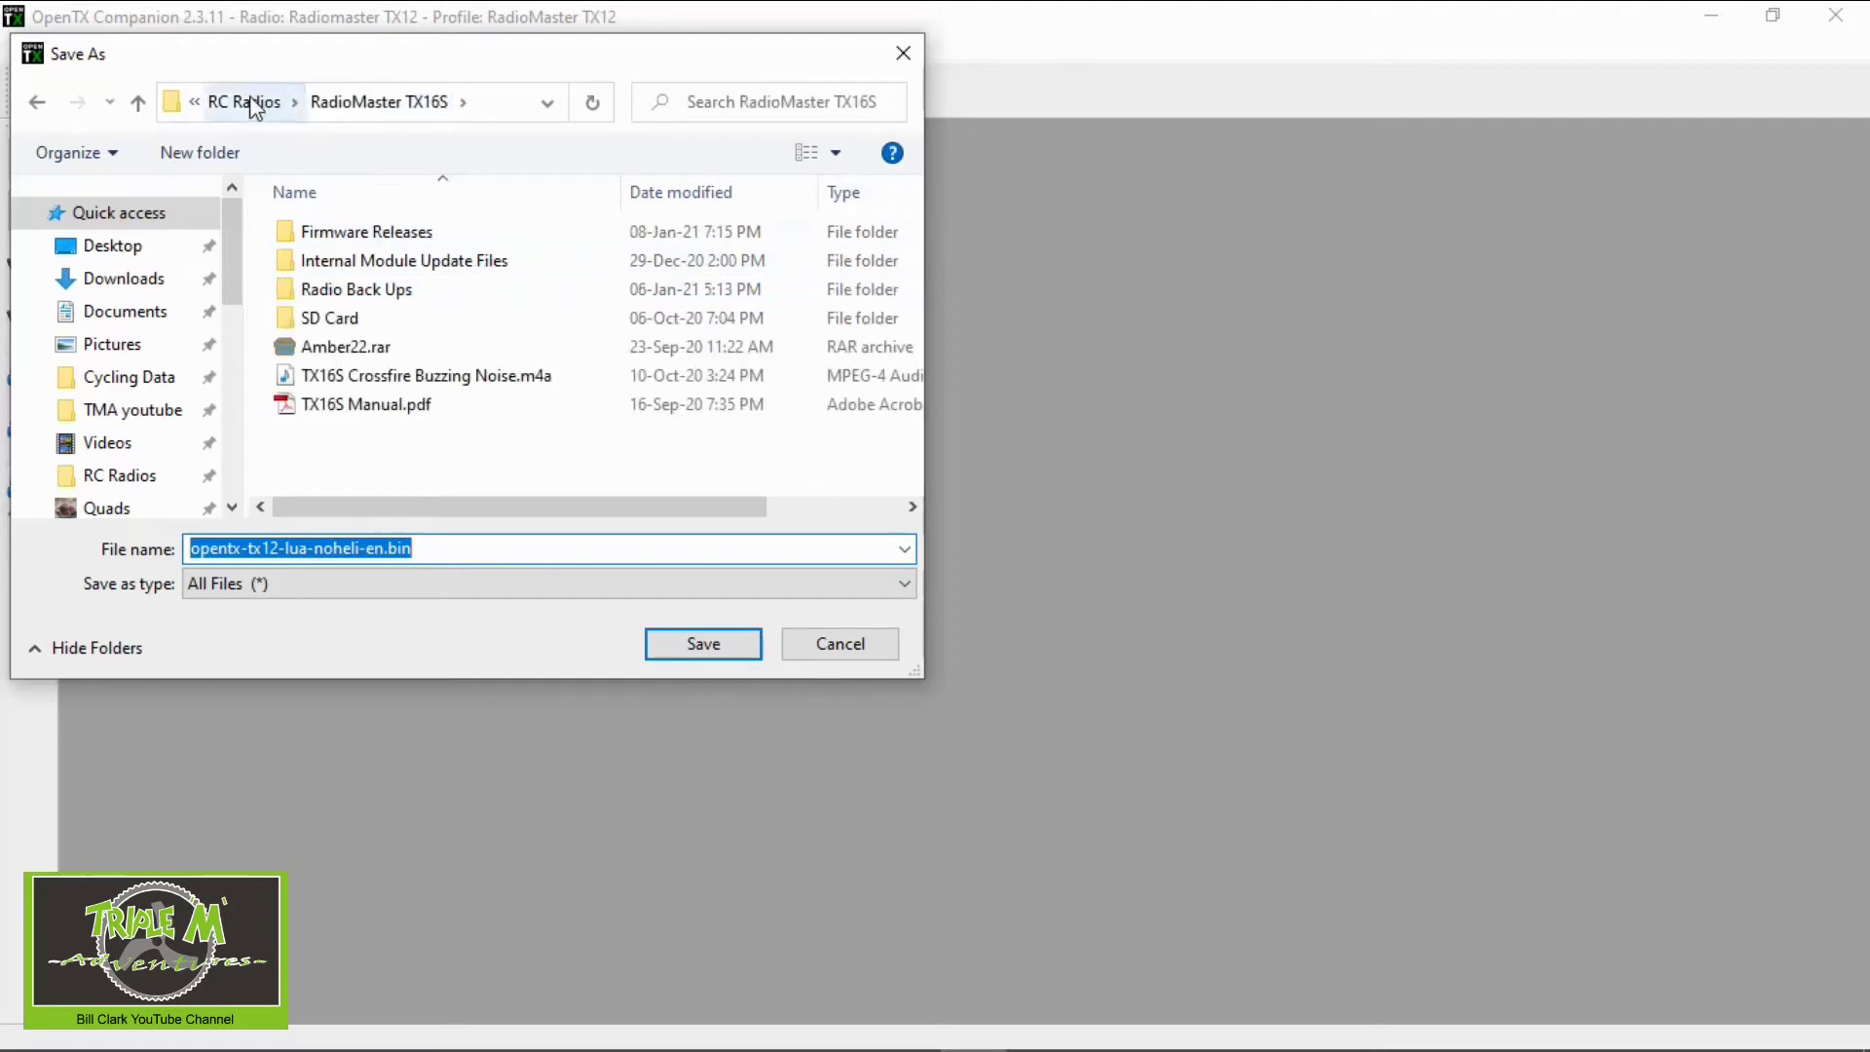
pyautogui.click(251, 103)
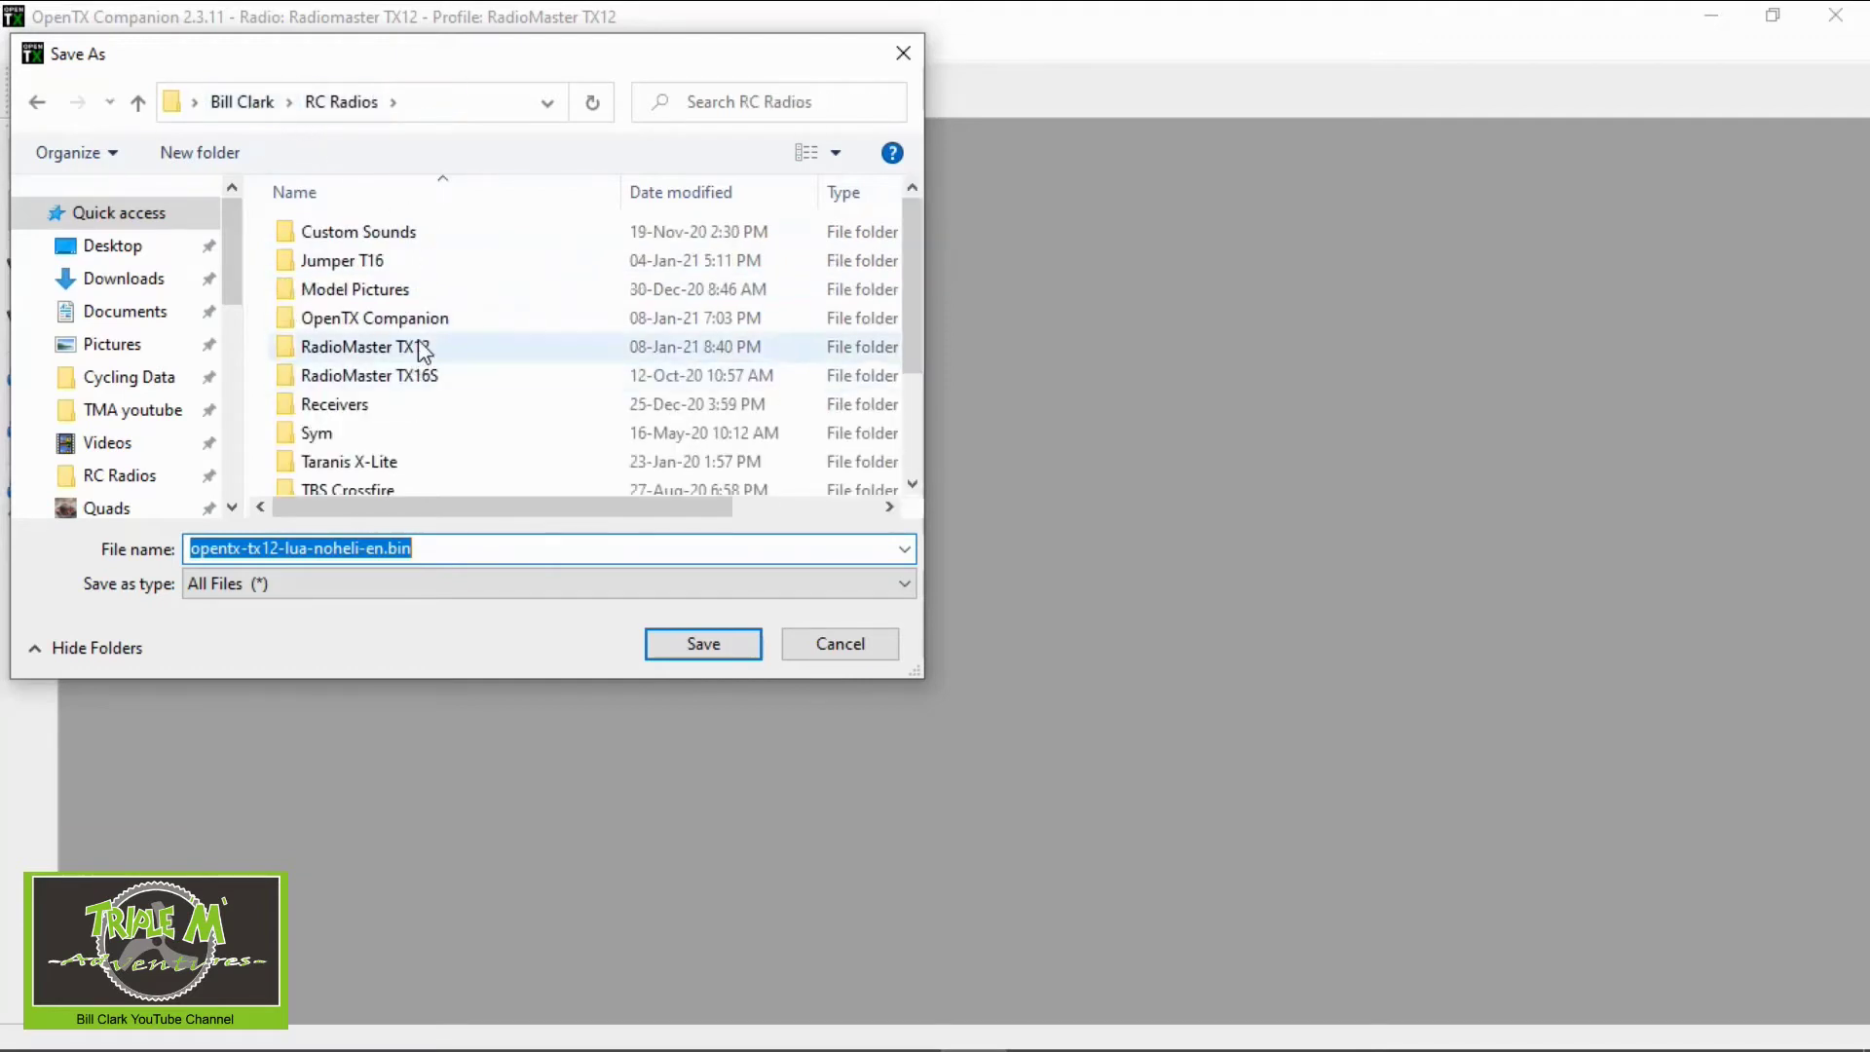
pyautogui.doubleClick(417, 348)
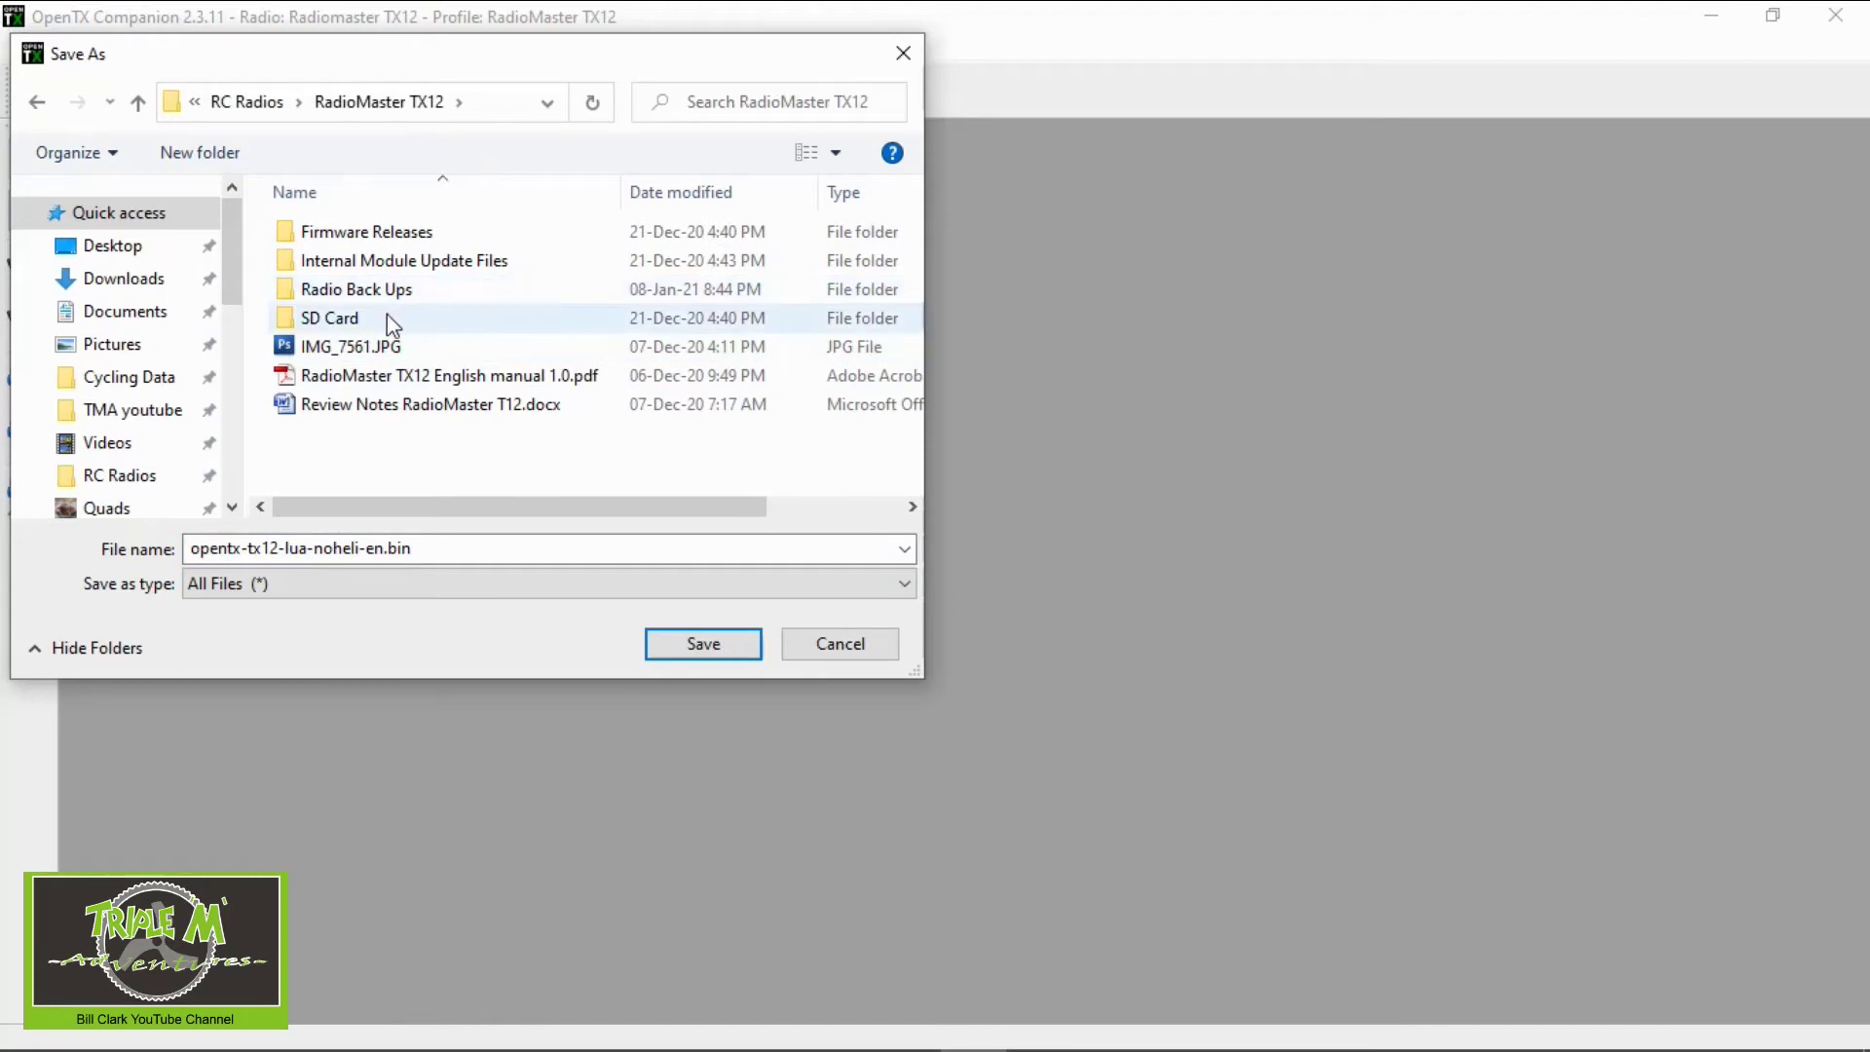
pyautogui.click(430, 232)
pyautogui.doubleClick(431, 232)
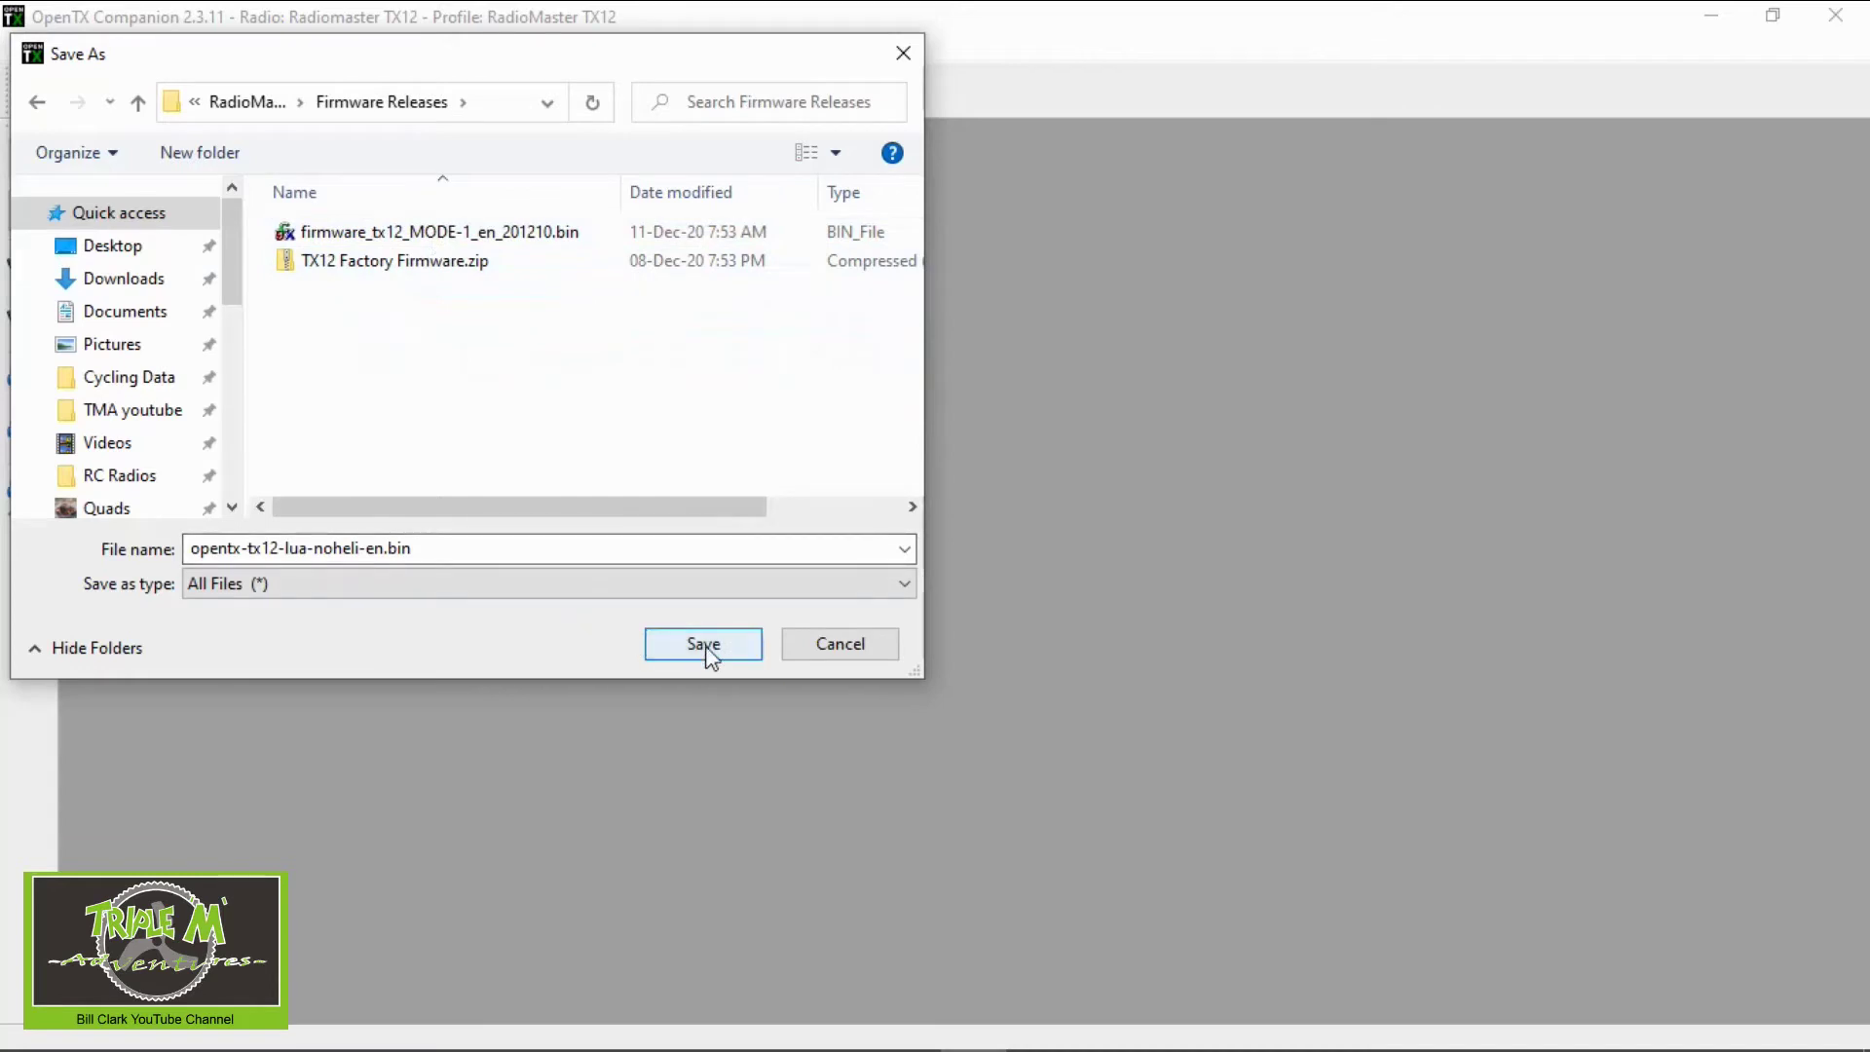
# Save the firmware as opentx-tx12-lua-noheli-en2.3.11.bin by inserting 2.3.11 before .bin
pyautogui.tripleClick(435, 550)
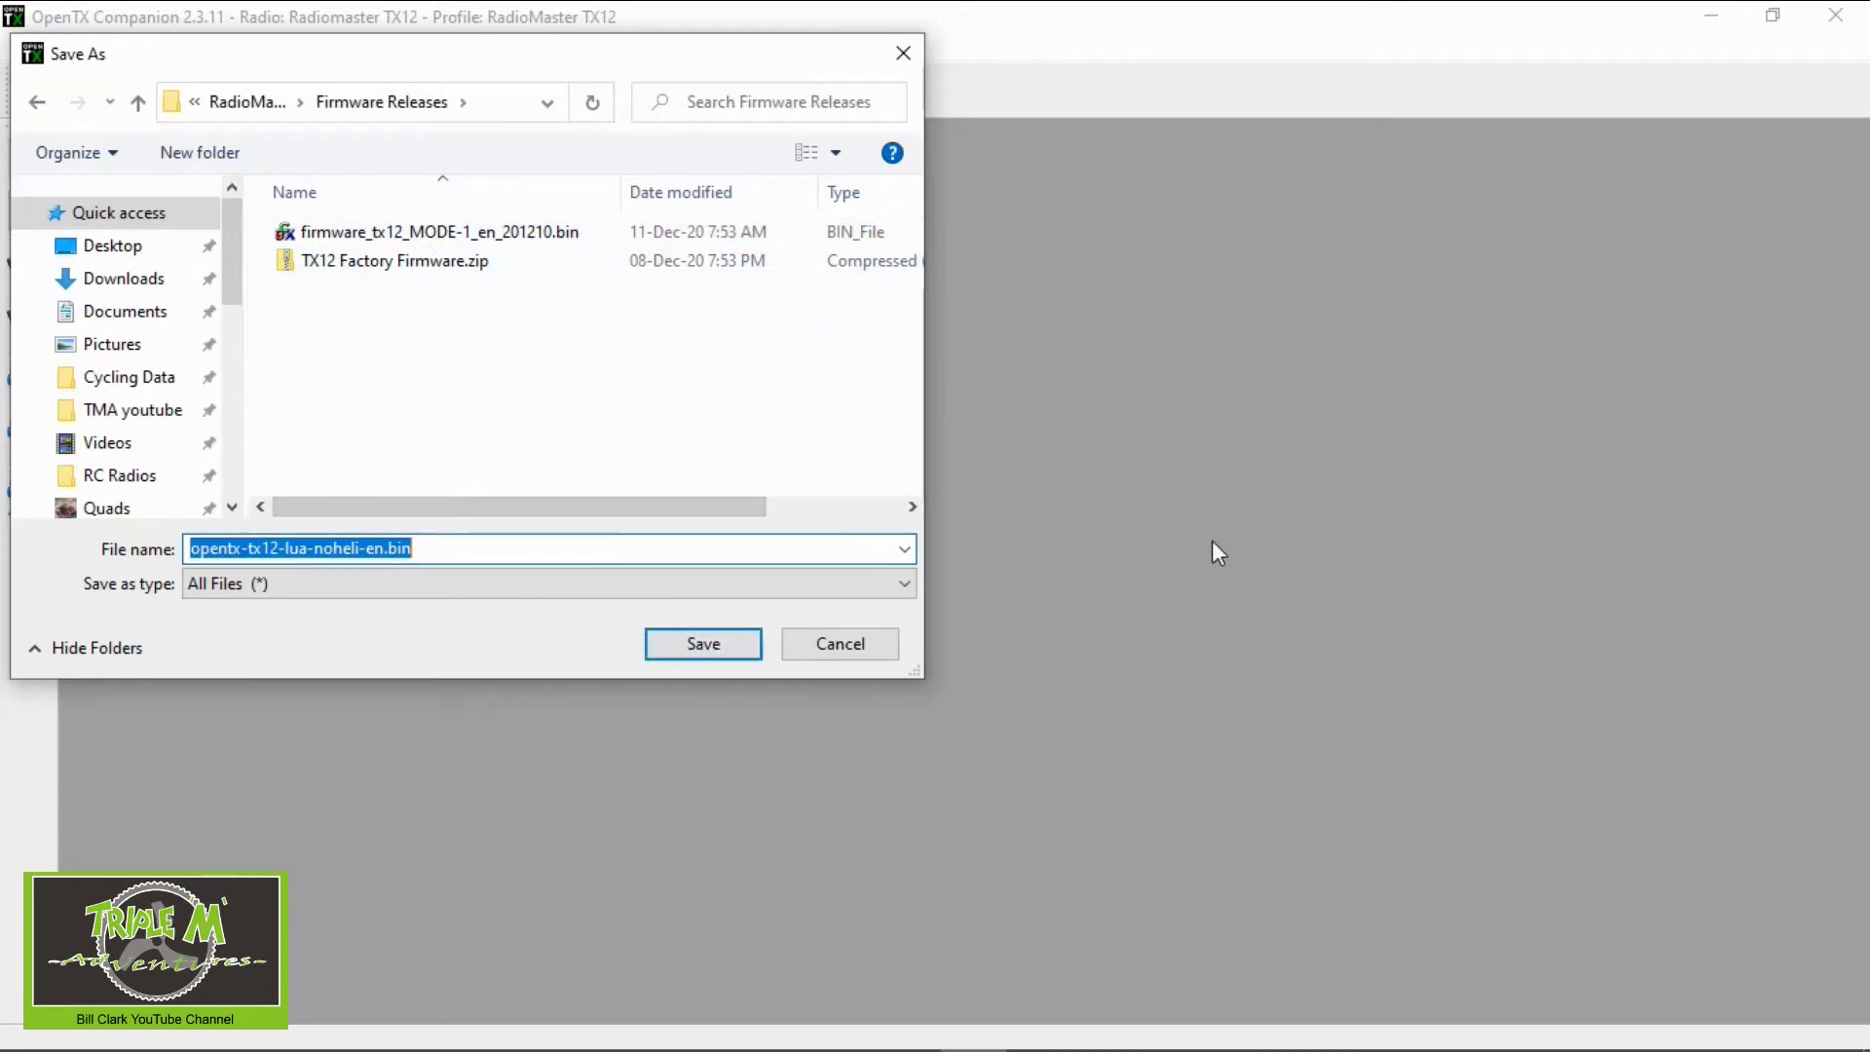
pyautogui.press('End')
pyautogui.press('Left')
pyautogui.press('Left')
pyautogui.press('Left')
pyautogui.press('Left')
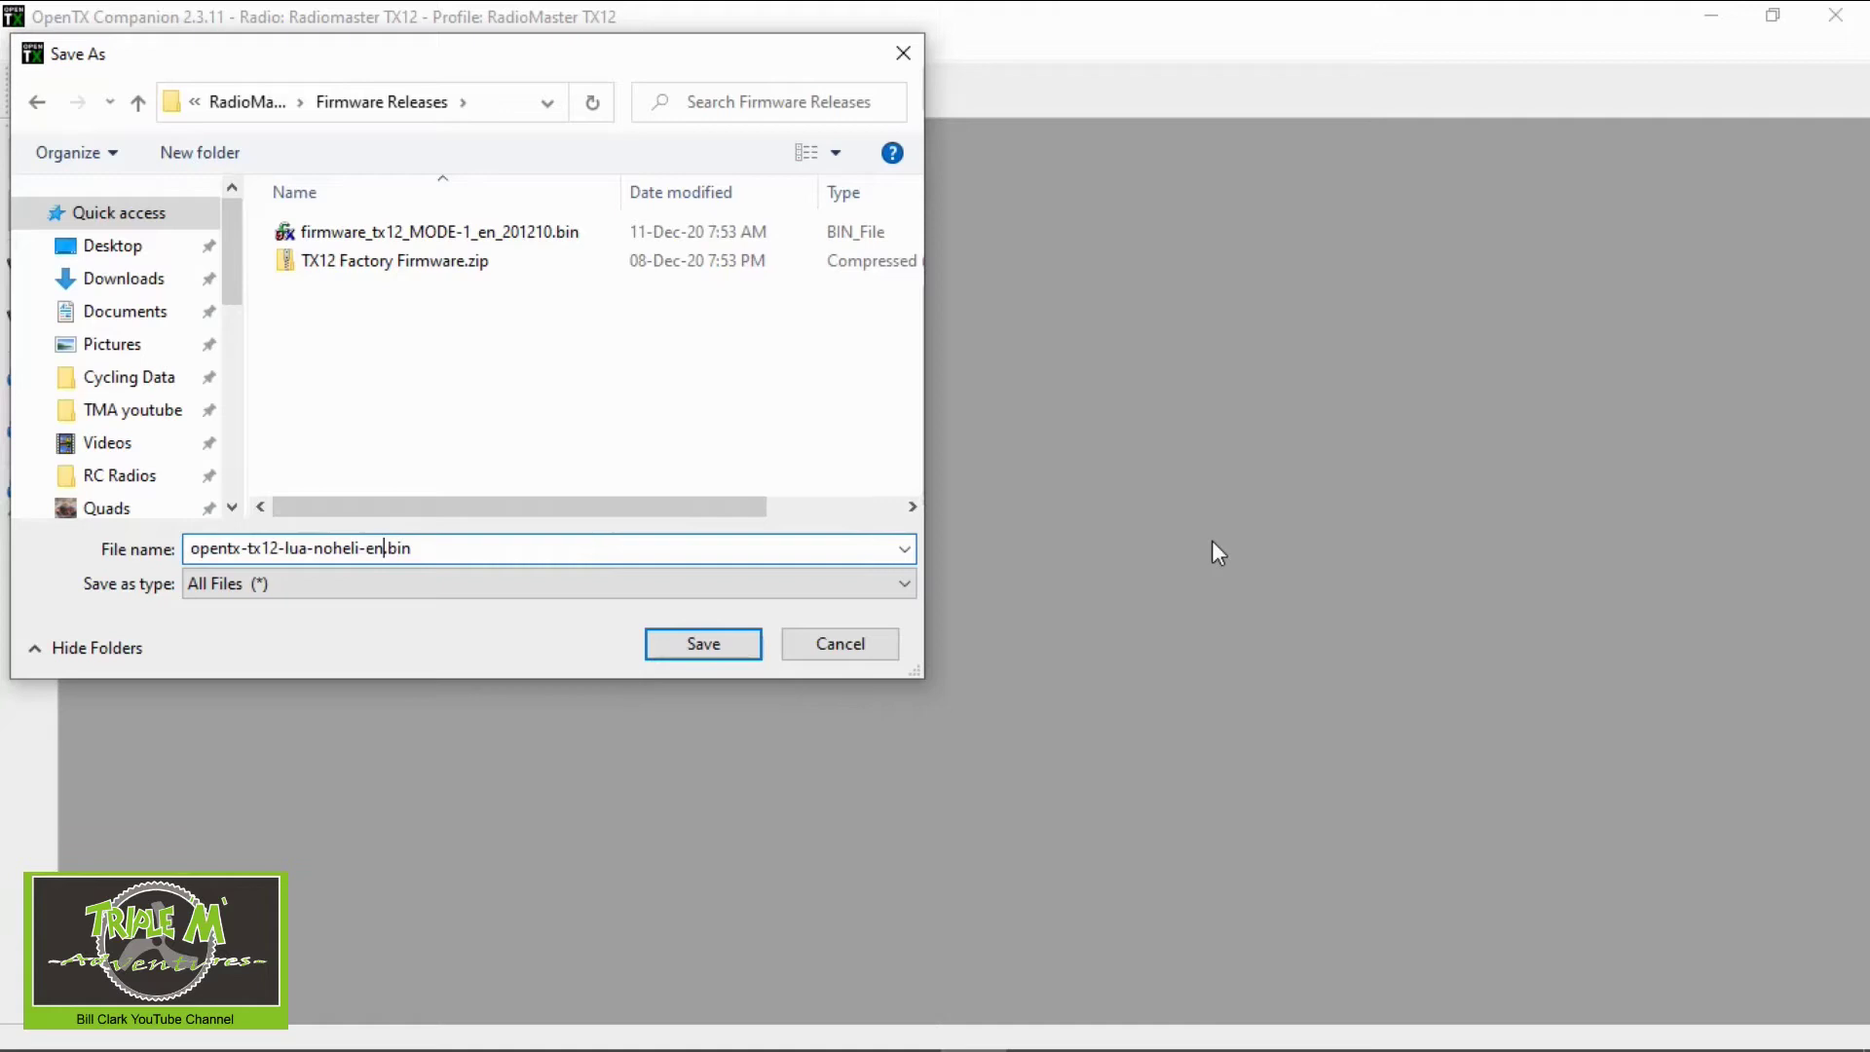
pyautogui.write('2.3.11')
pyautogui.click(709, 645)
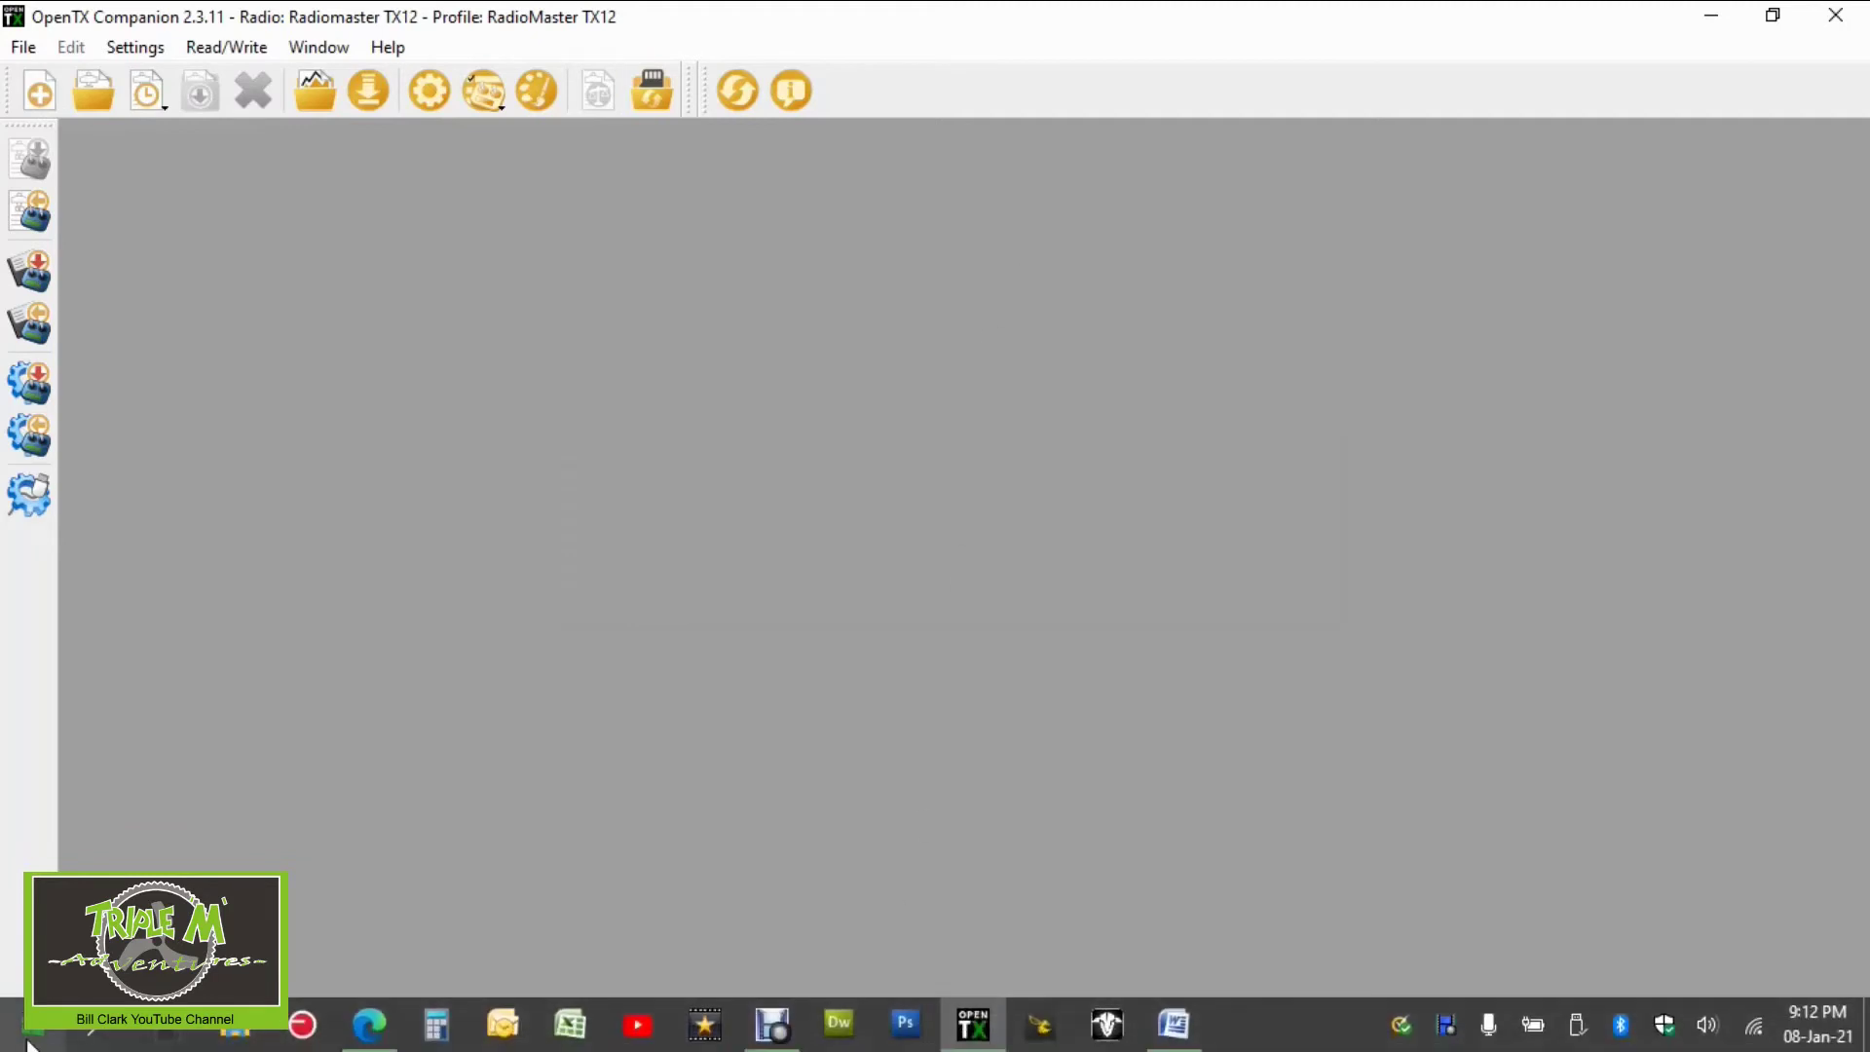
pyautogui.click(236, 1030)
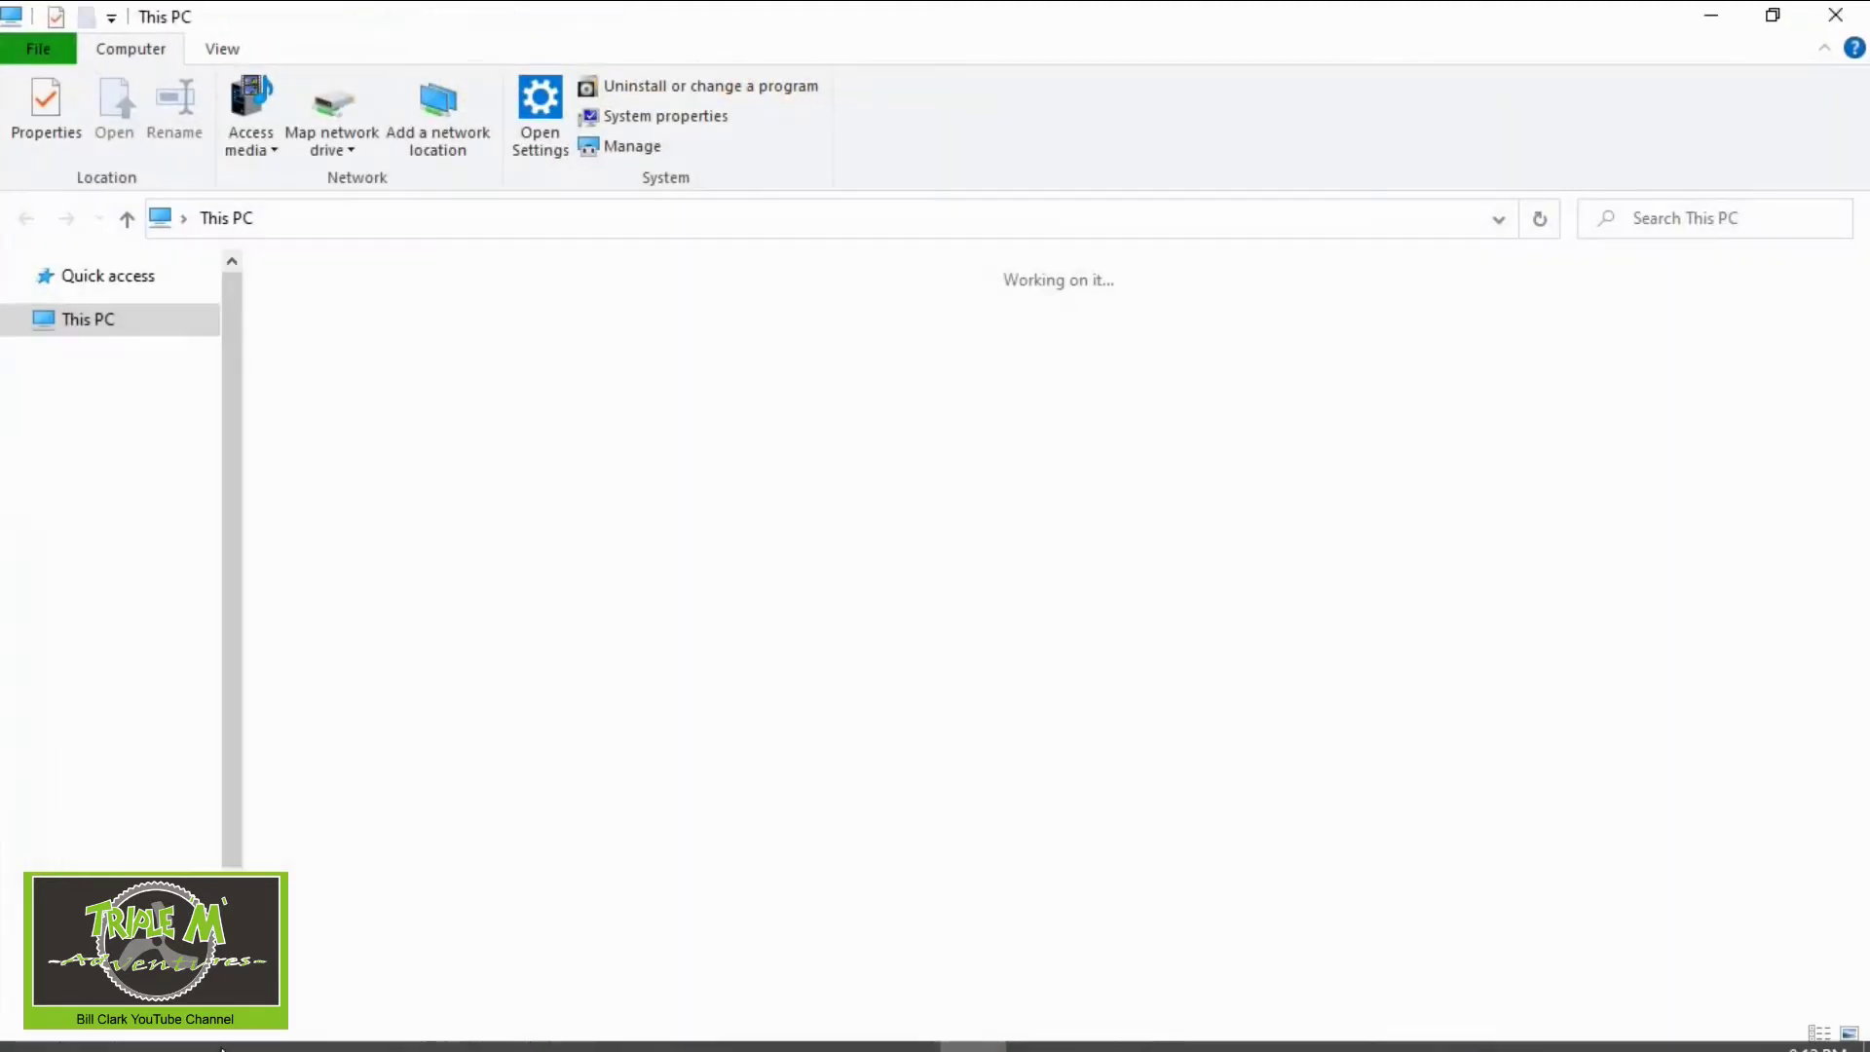
pyautogui.click(127, 548)
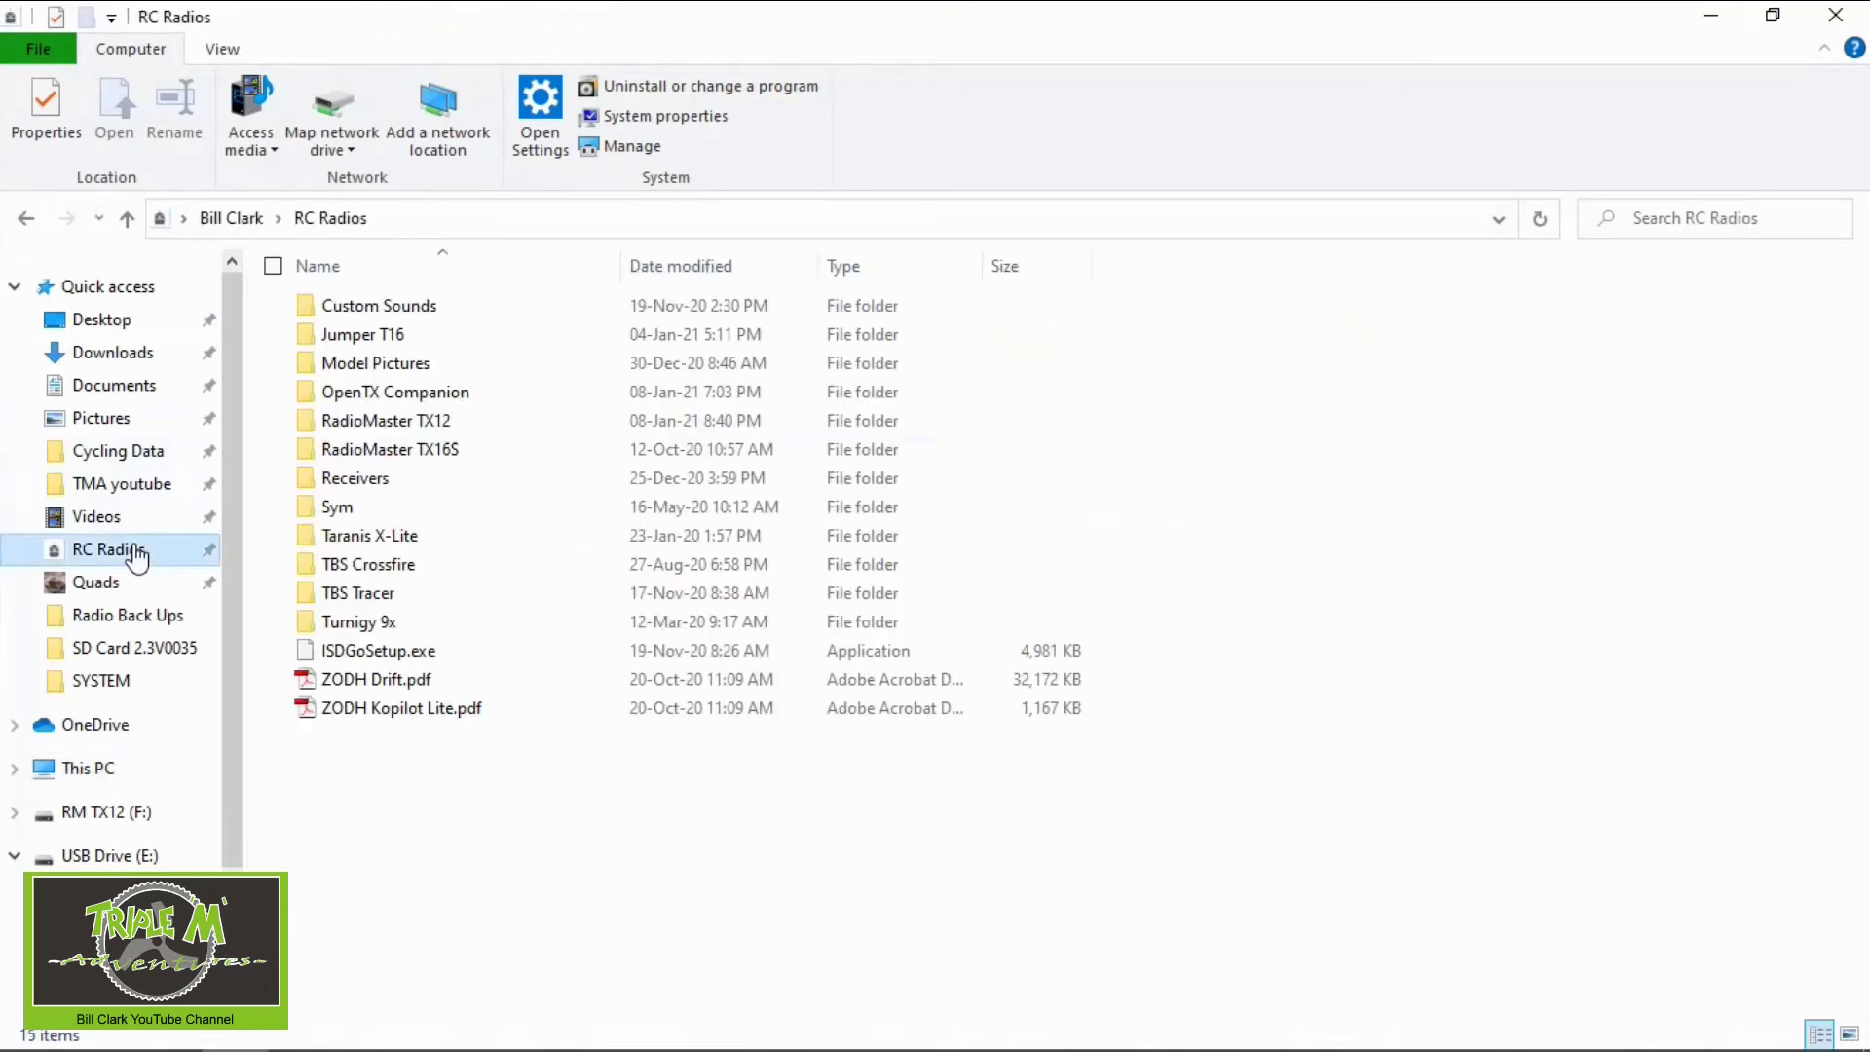
pyautogui.doubleClick(464, 420)
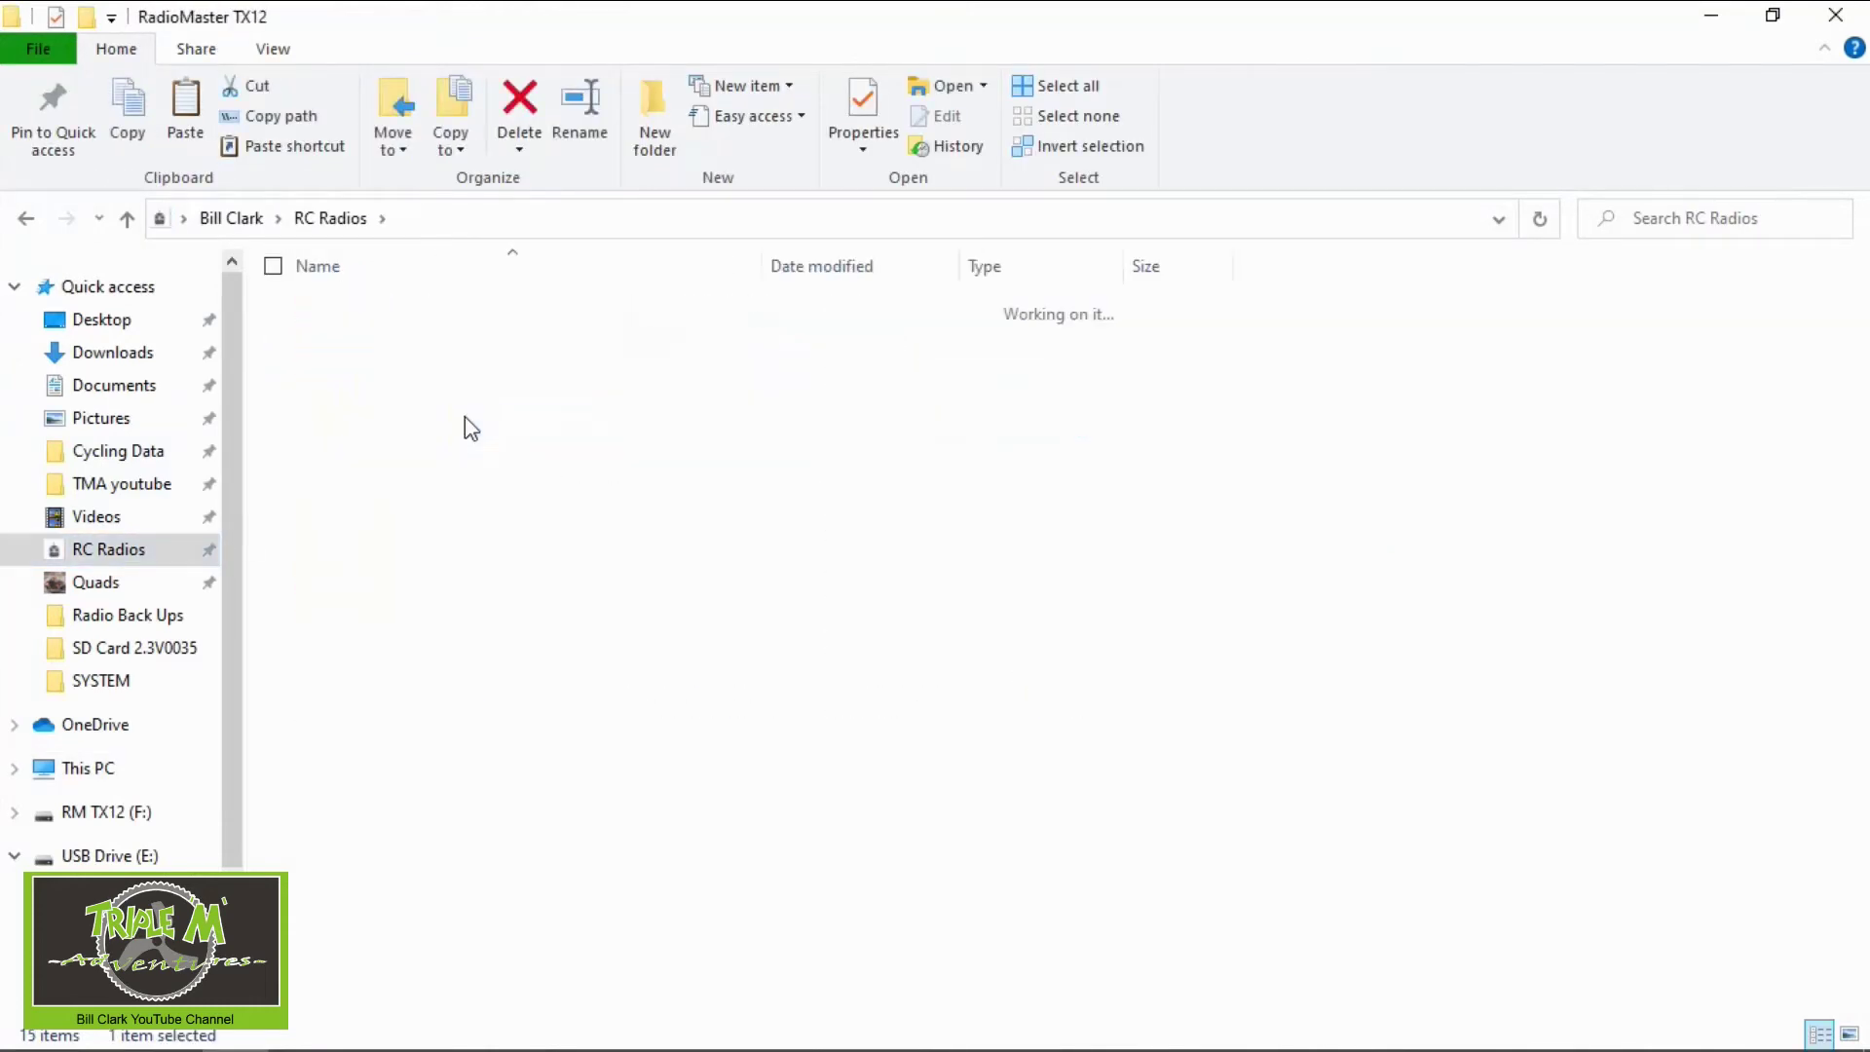
pyautogui.doubleClick(483, 311)
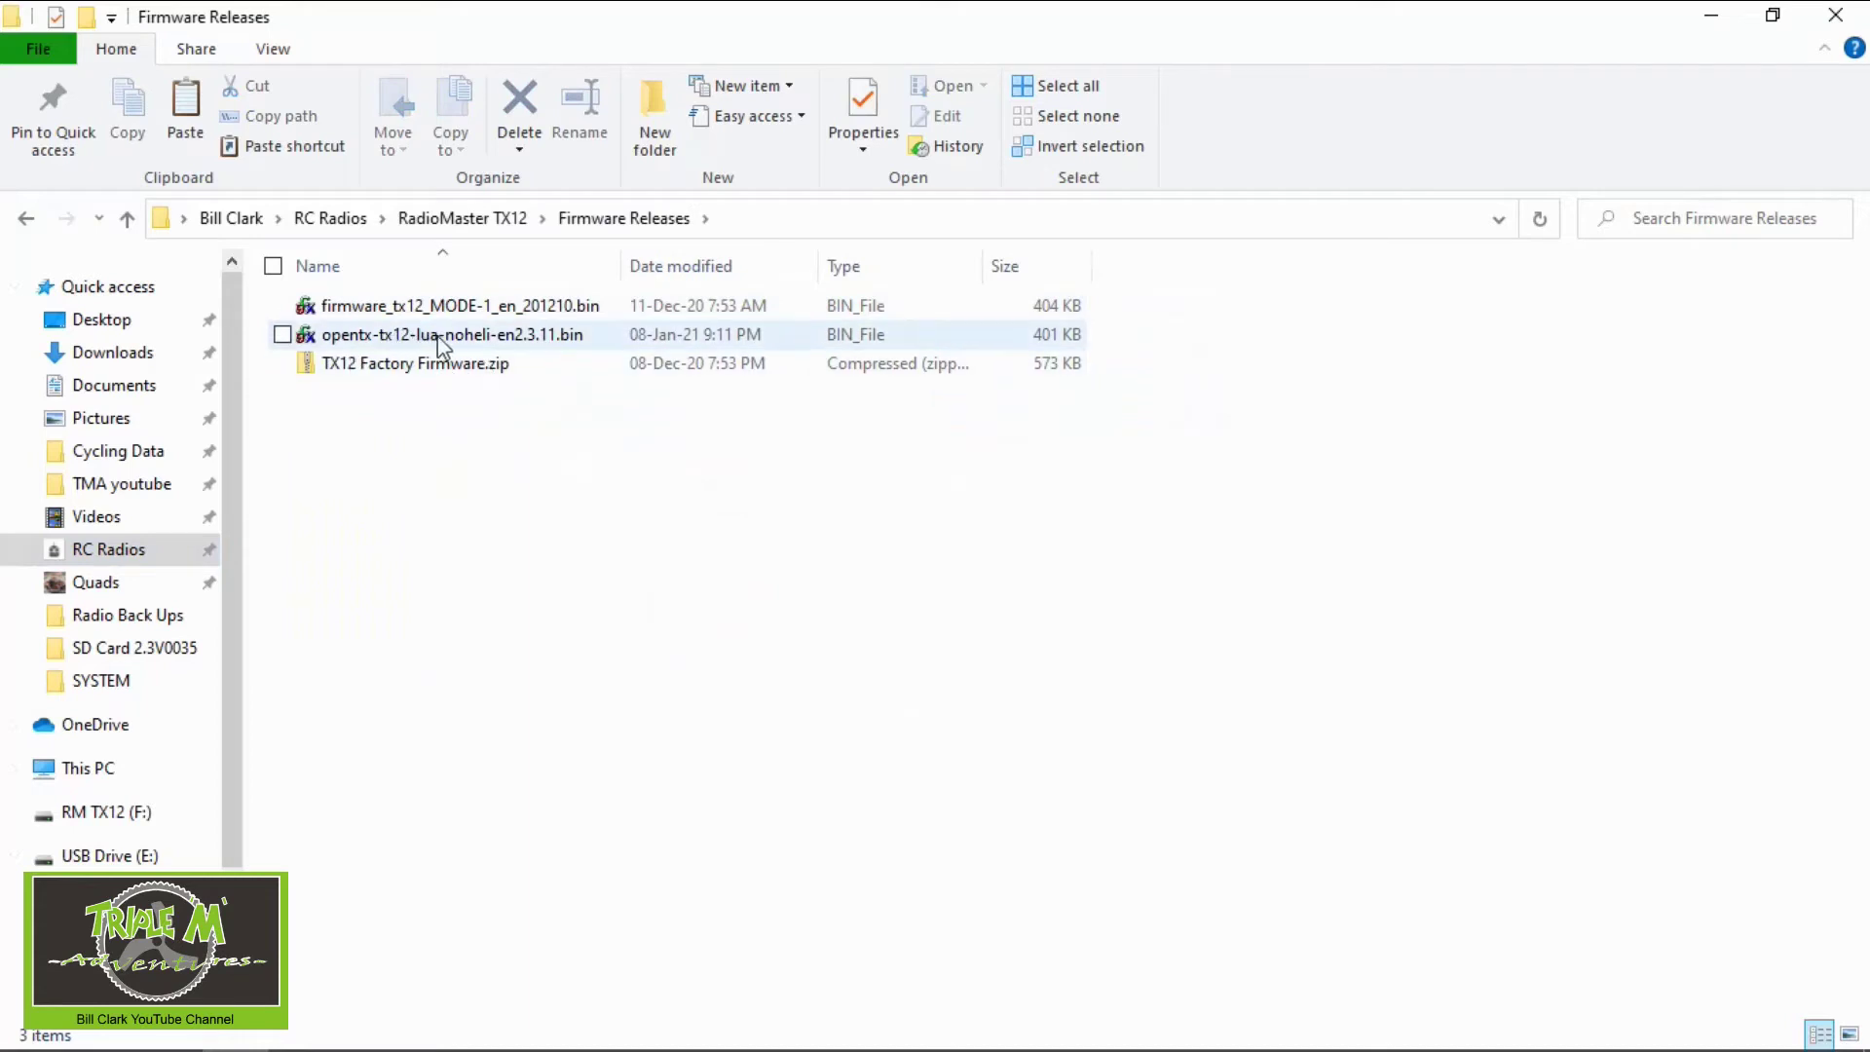
pyautogui.moveTo(553, 346)
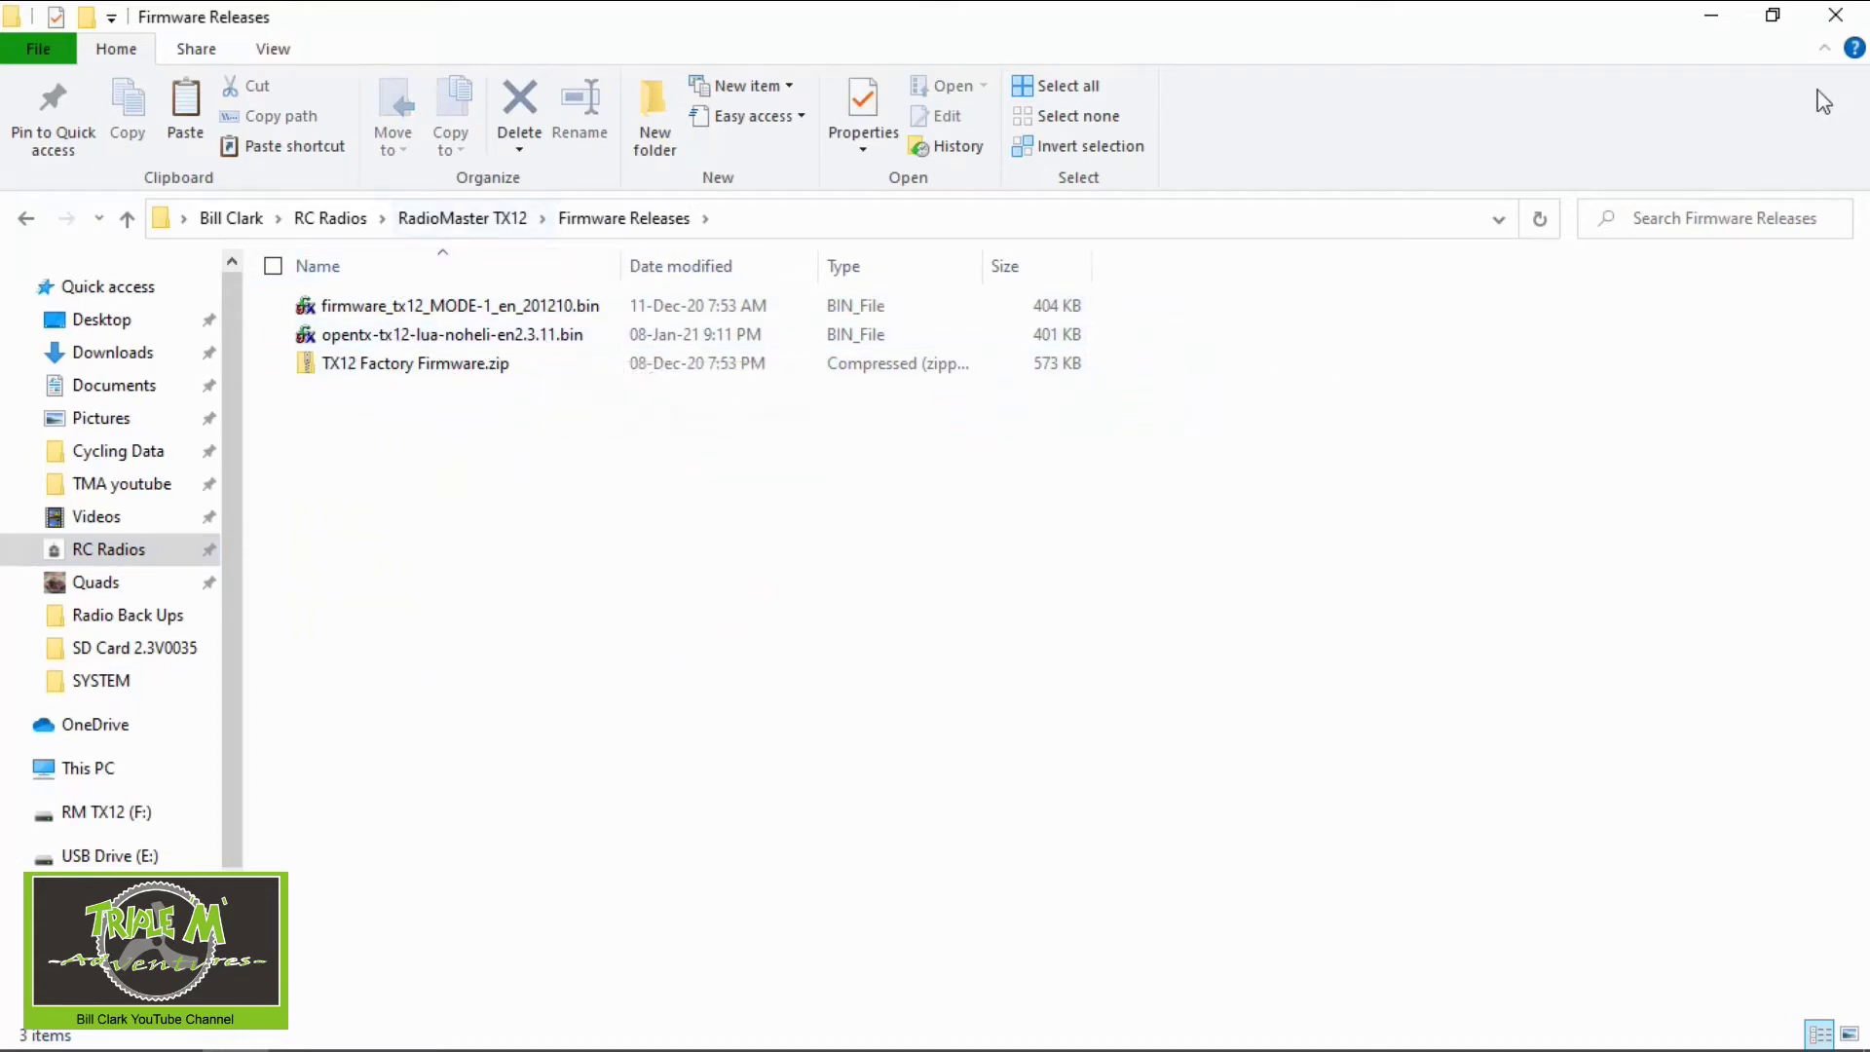
pyautogui.click(1845, 11)
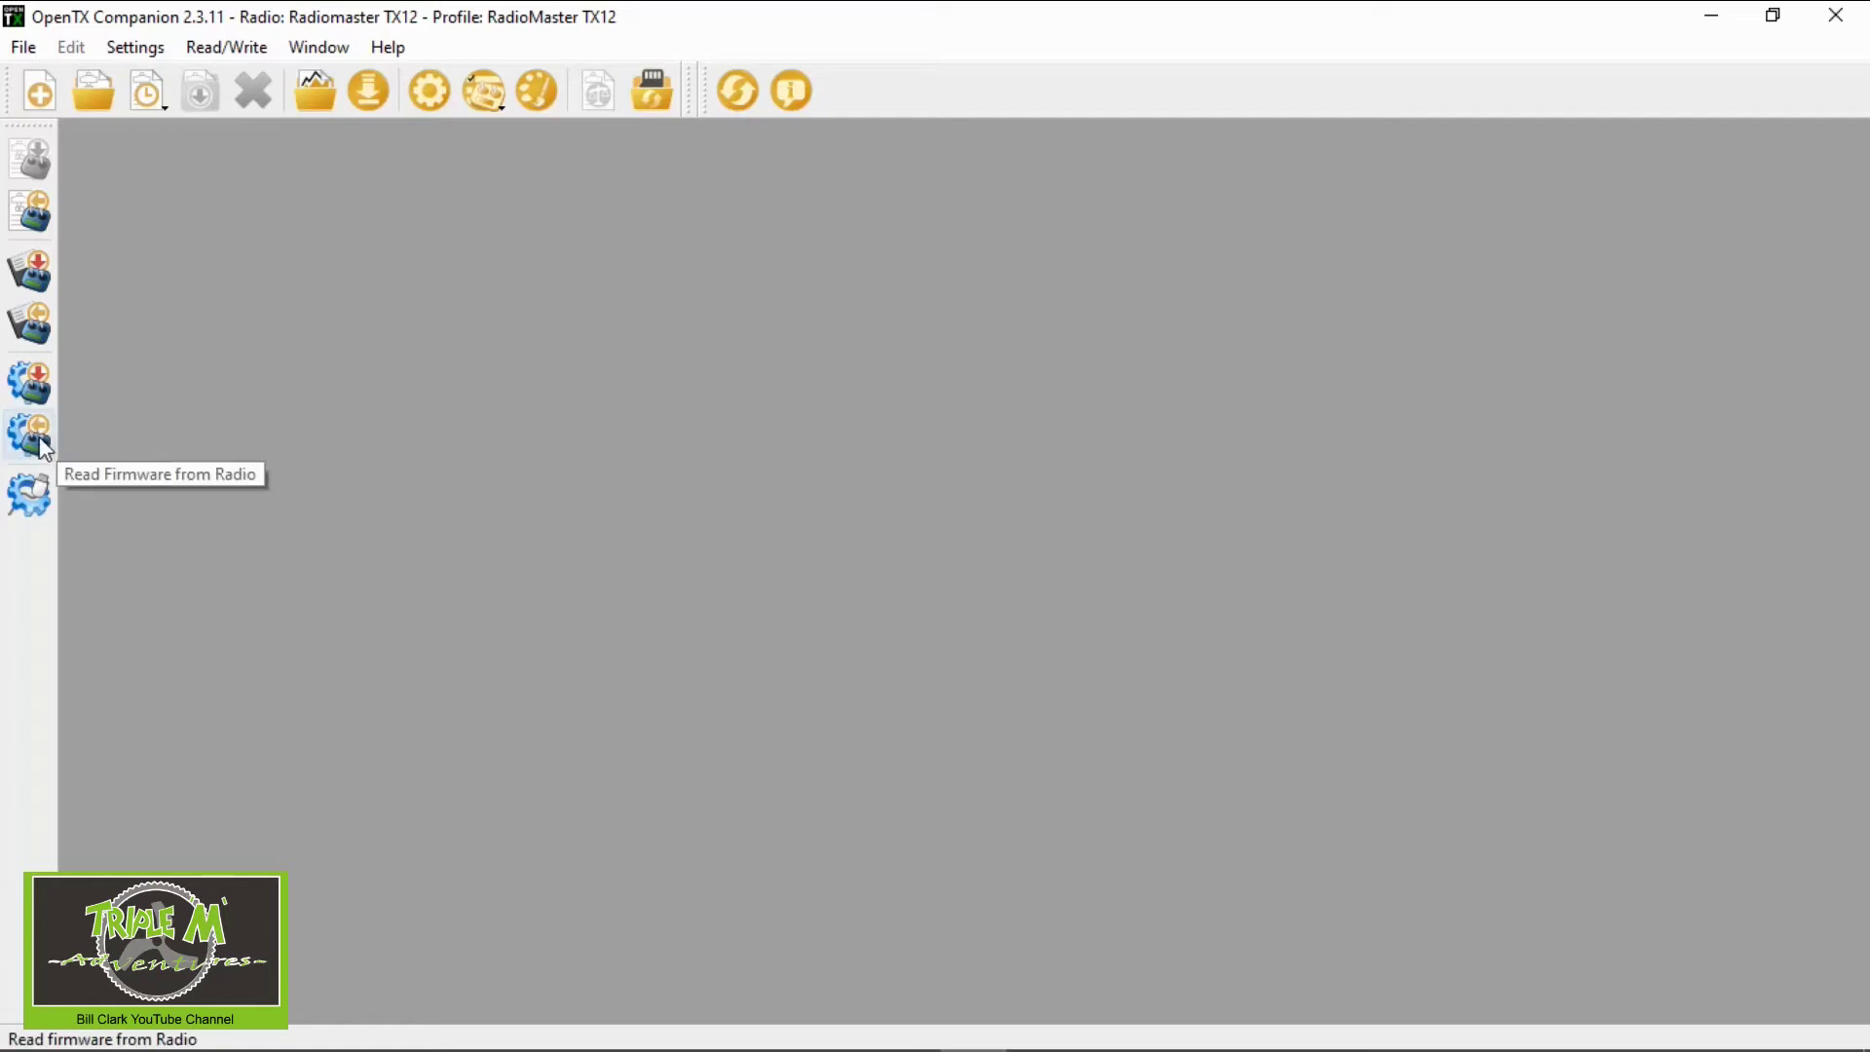
# Read the radio's current firmware and save it as 'Original Firmware TX12'
pyautogui.click(41, 440)
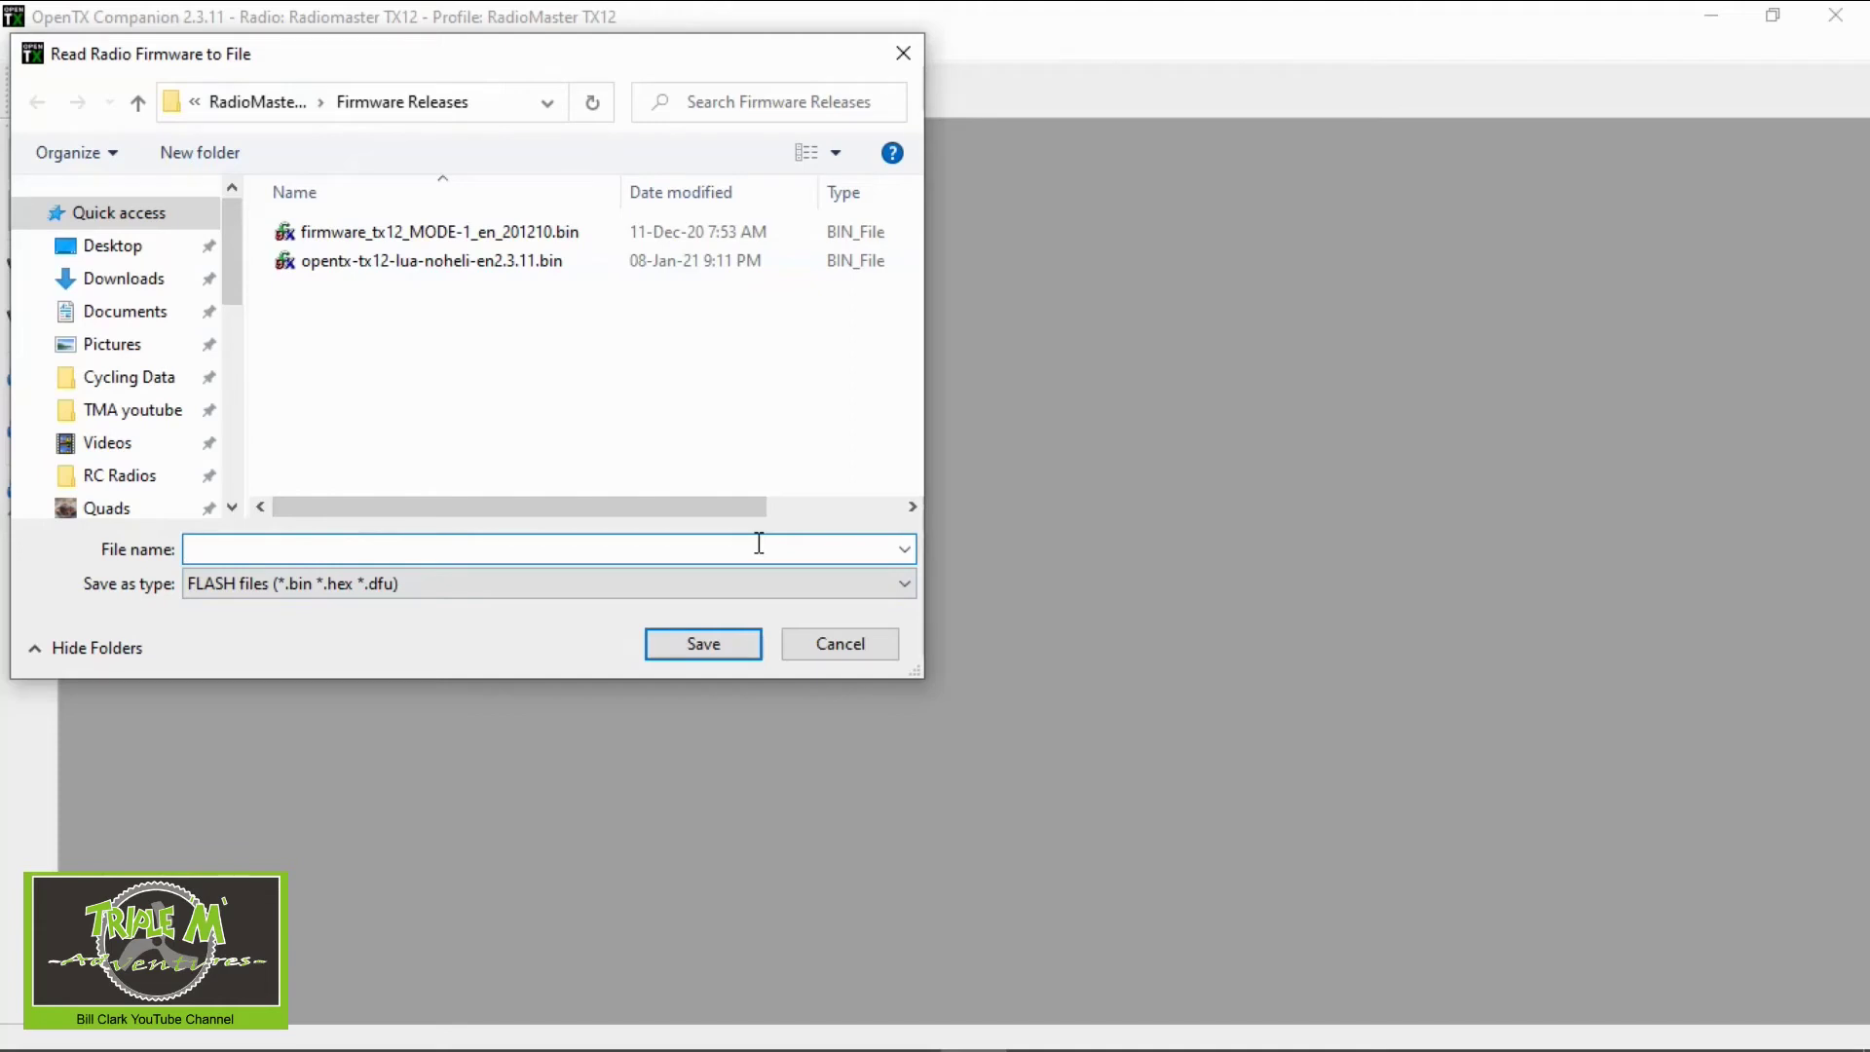
pyautogui.write('Original Firmware TX12')
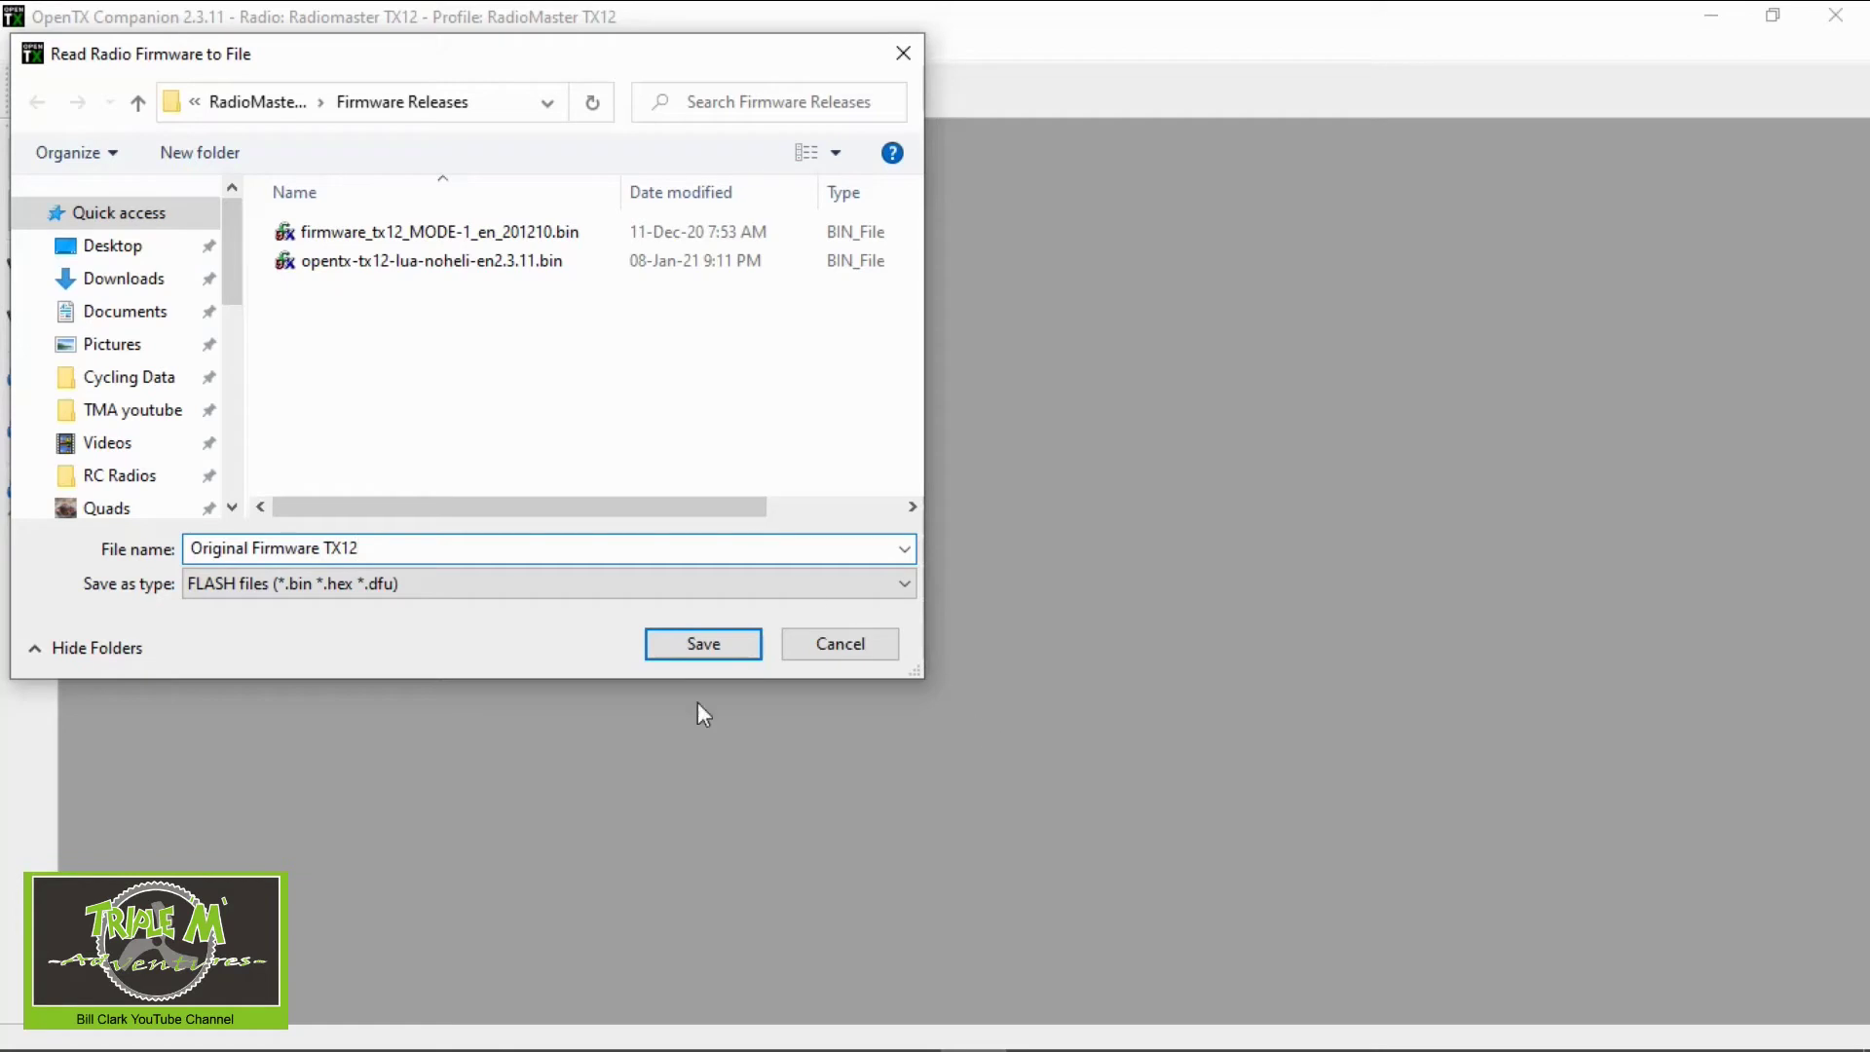
pyautogui.click(717, 638)
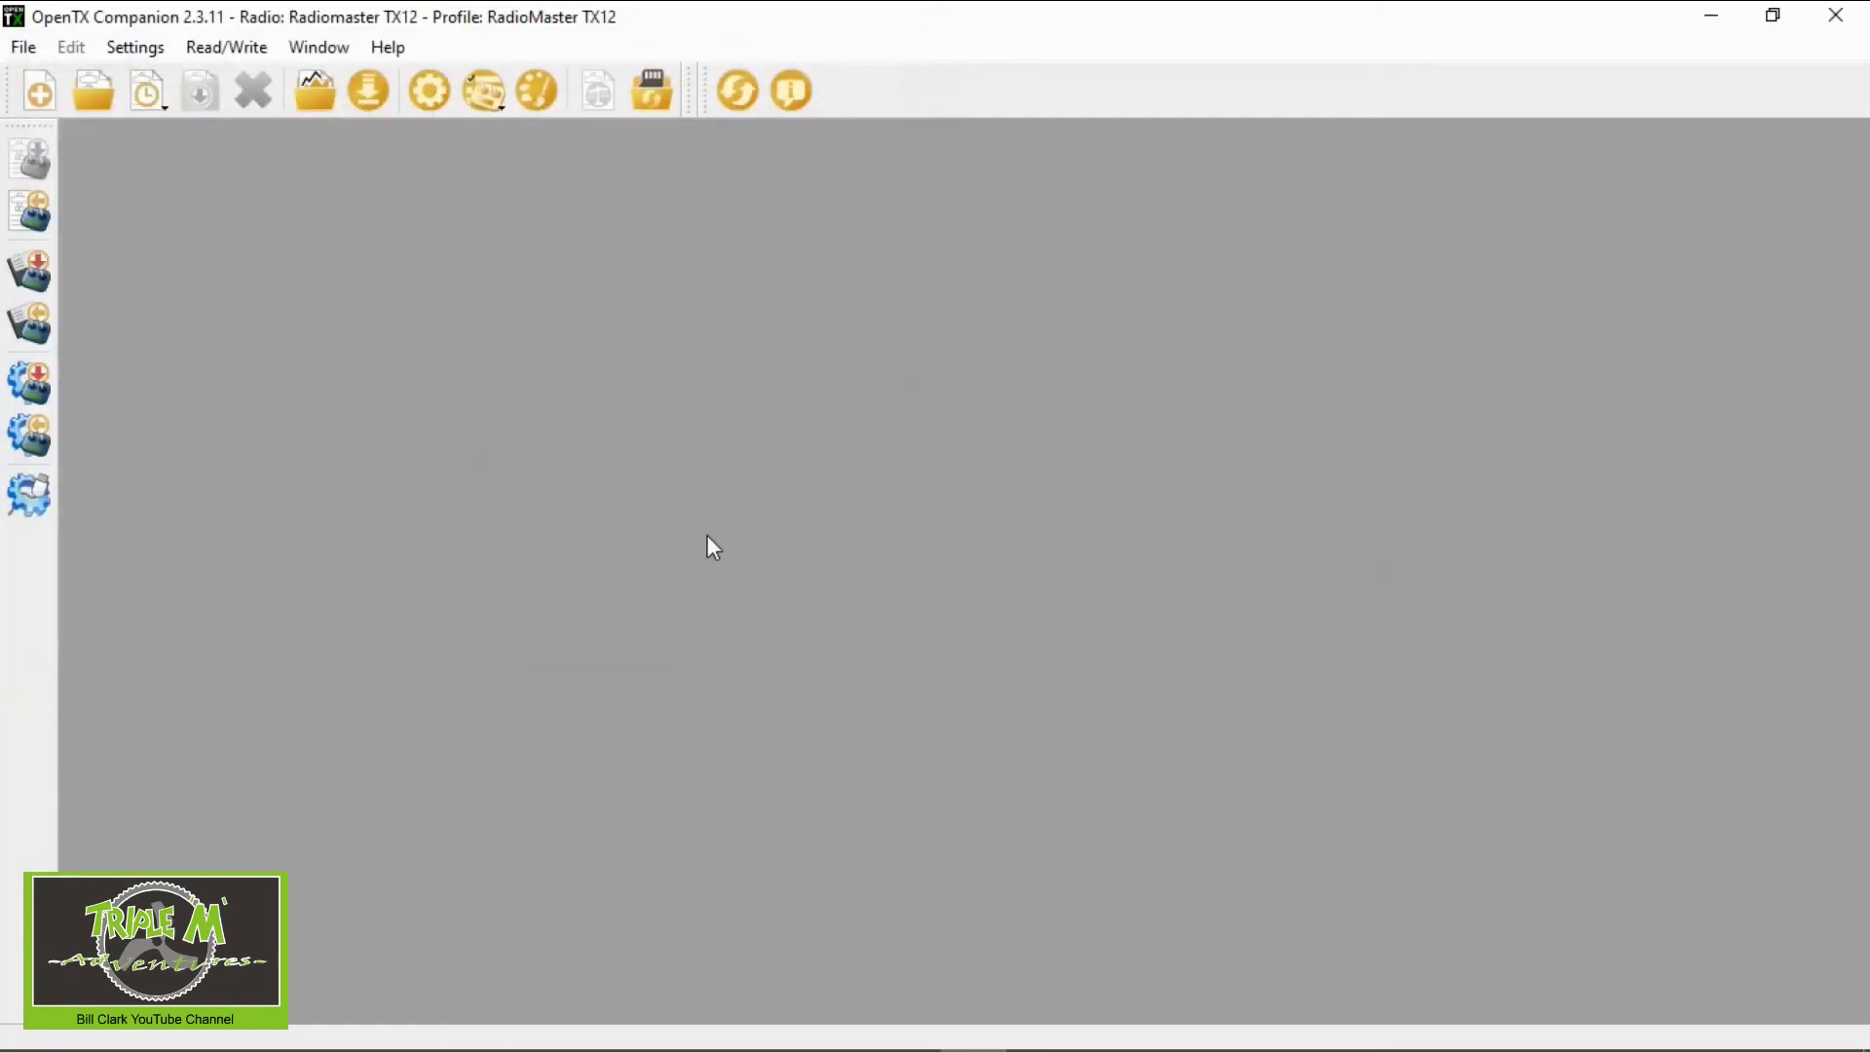
pyautogui.click(243, 1033)
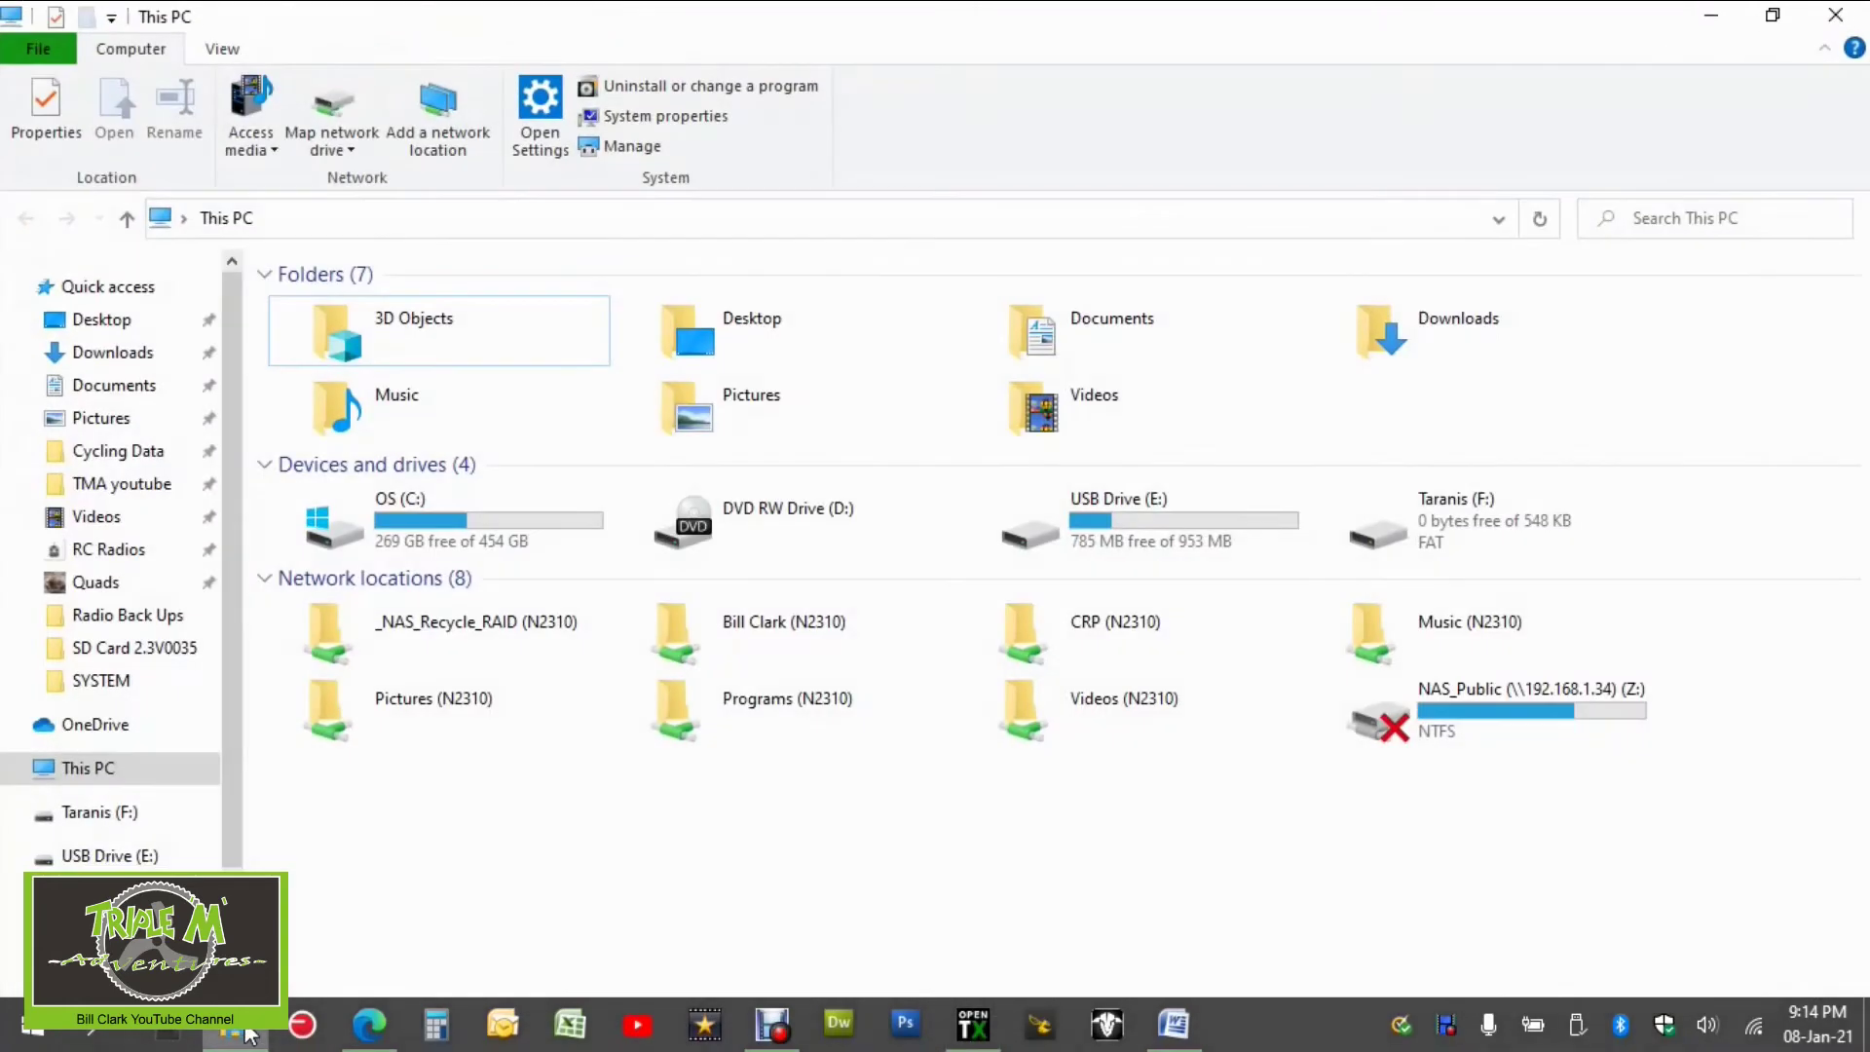
pyautogui.click(171, 616)
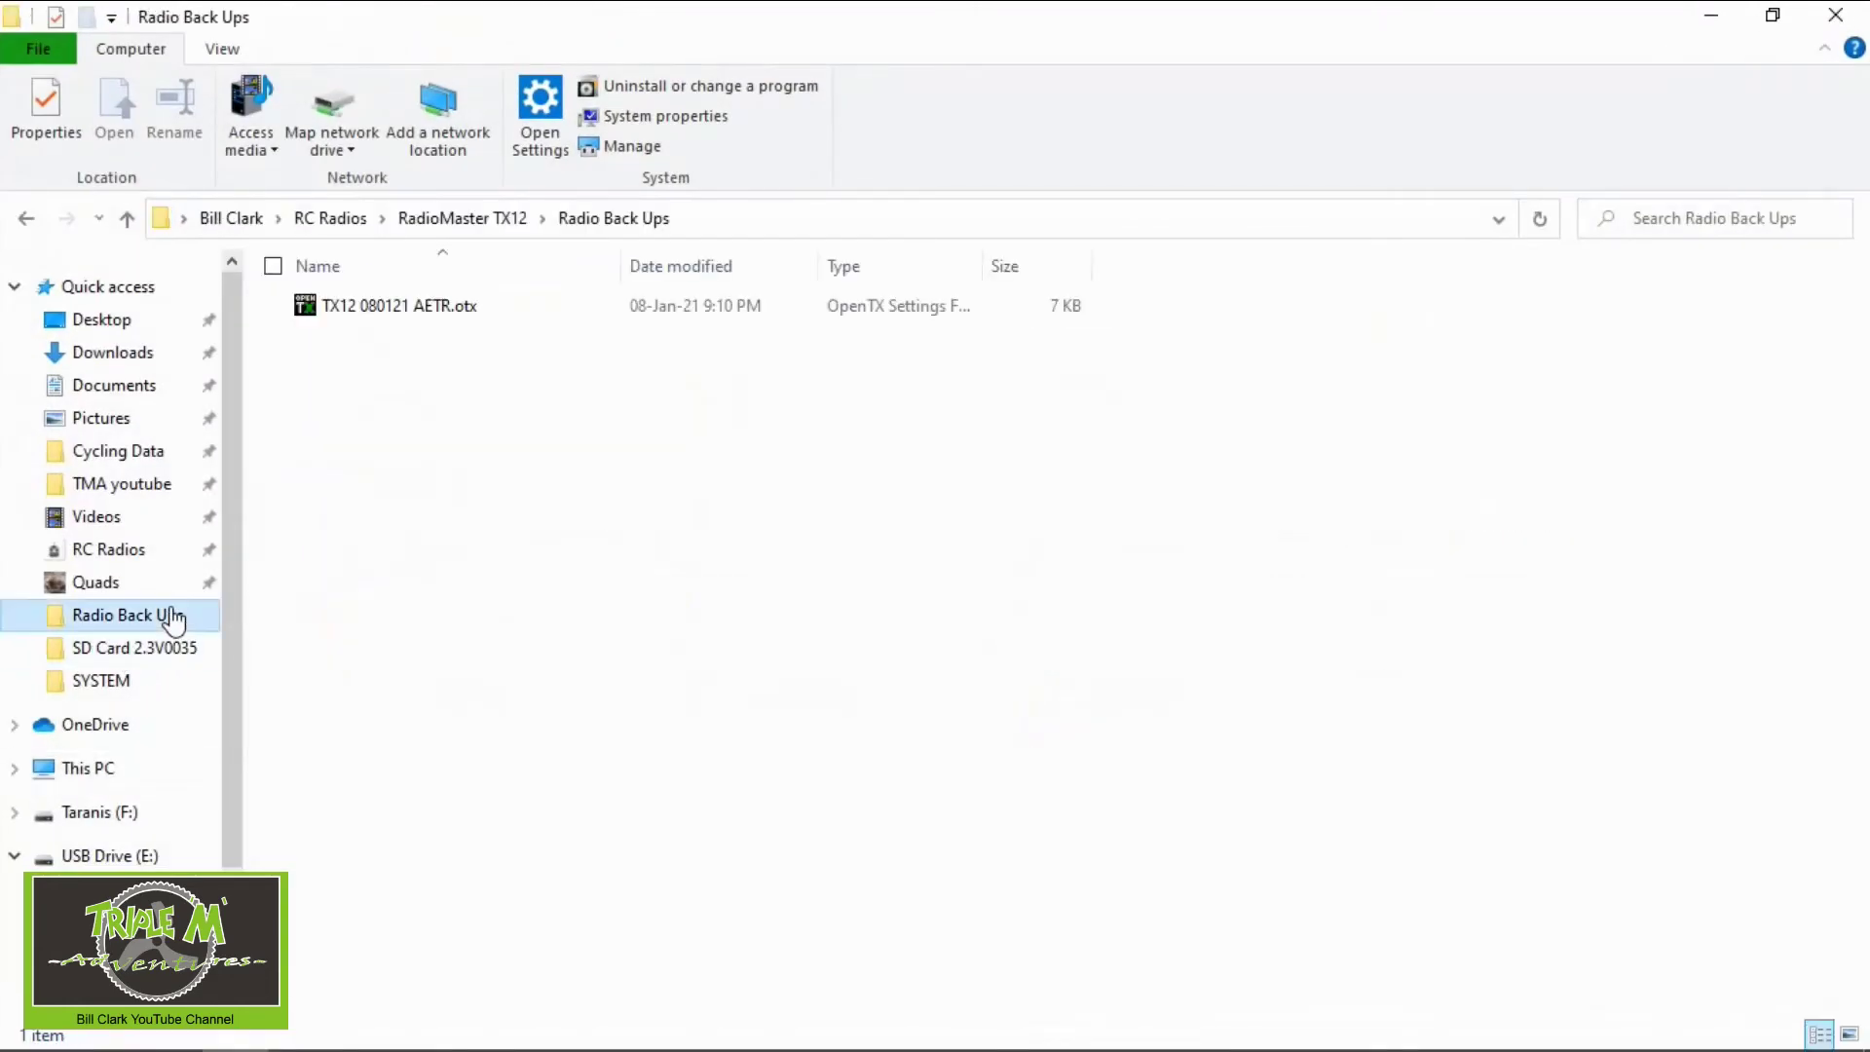
pyautogui.click(462, 218)
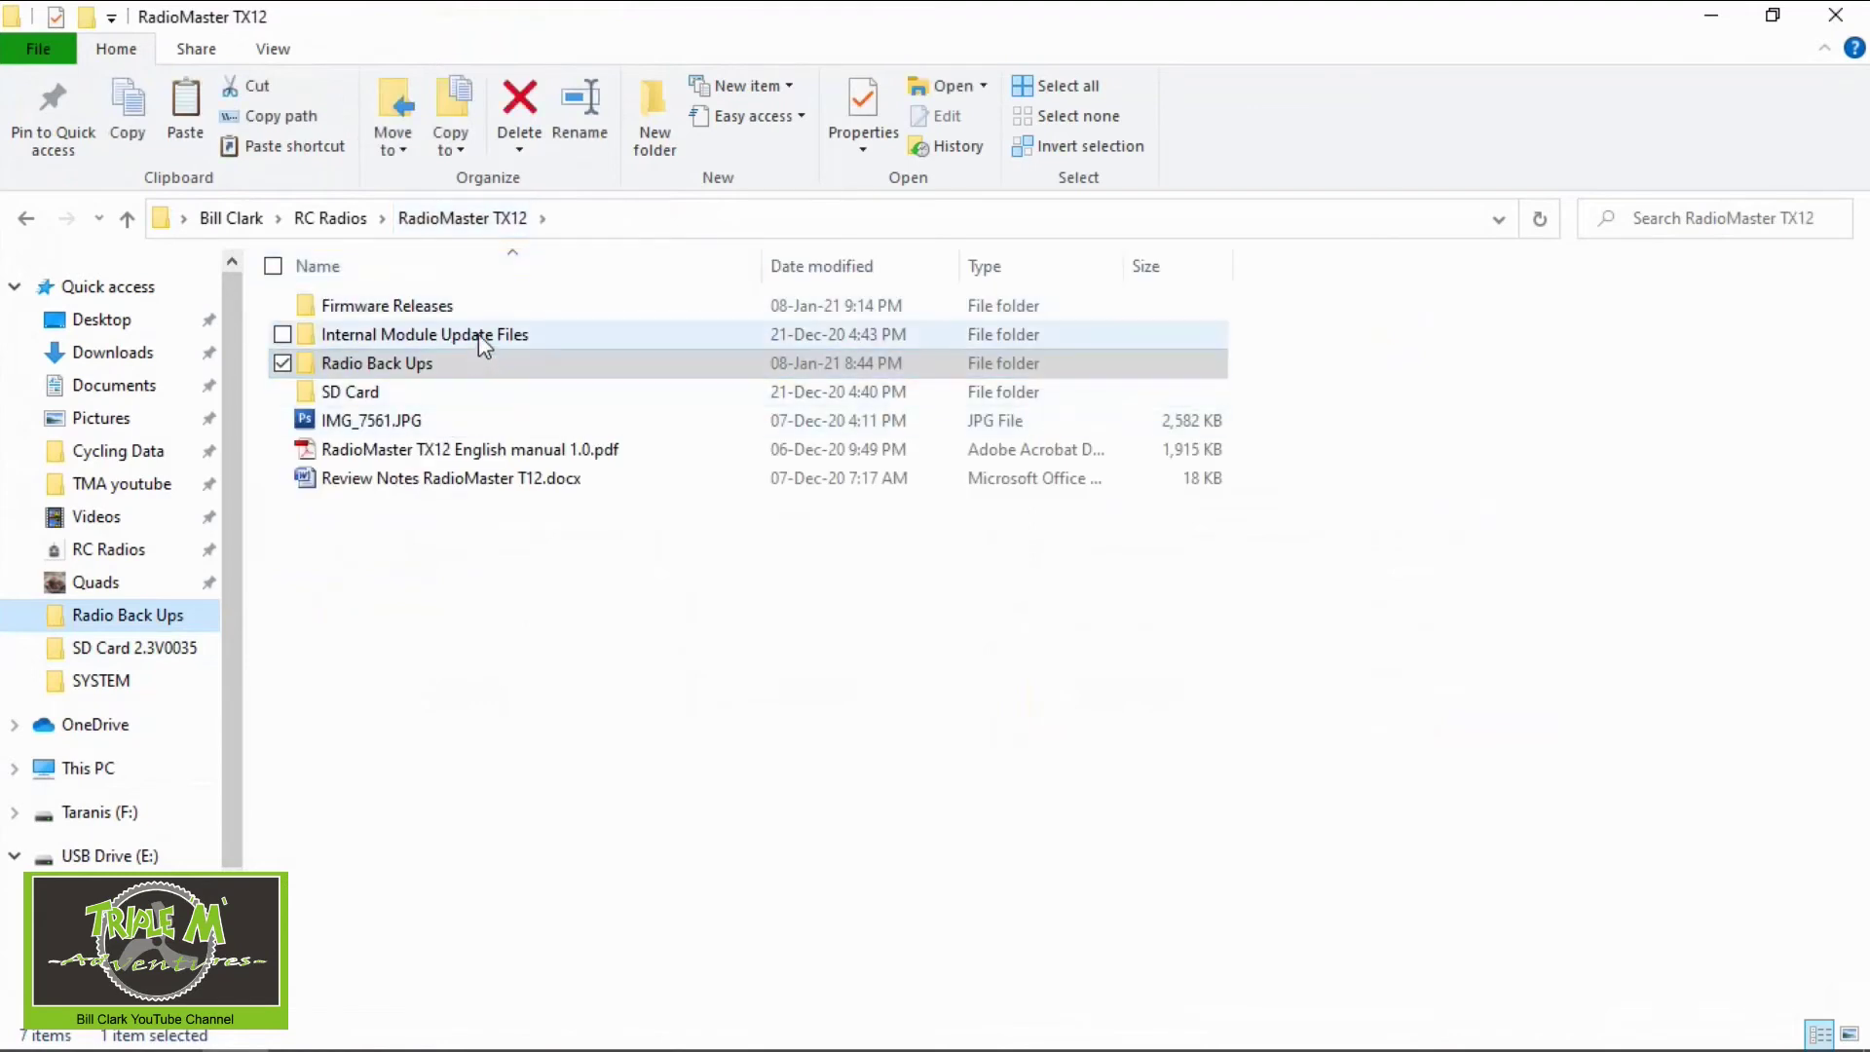
pyautogui.doubleClick(452, 305)
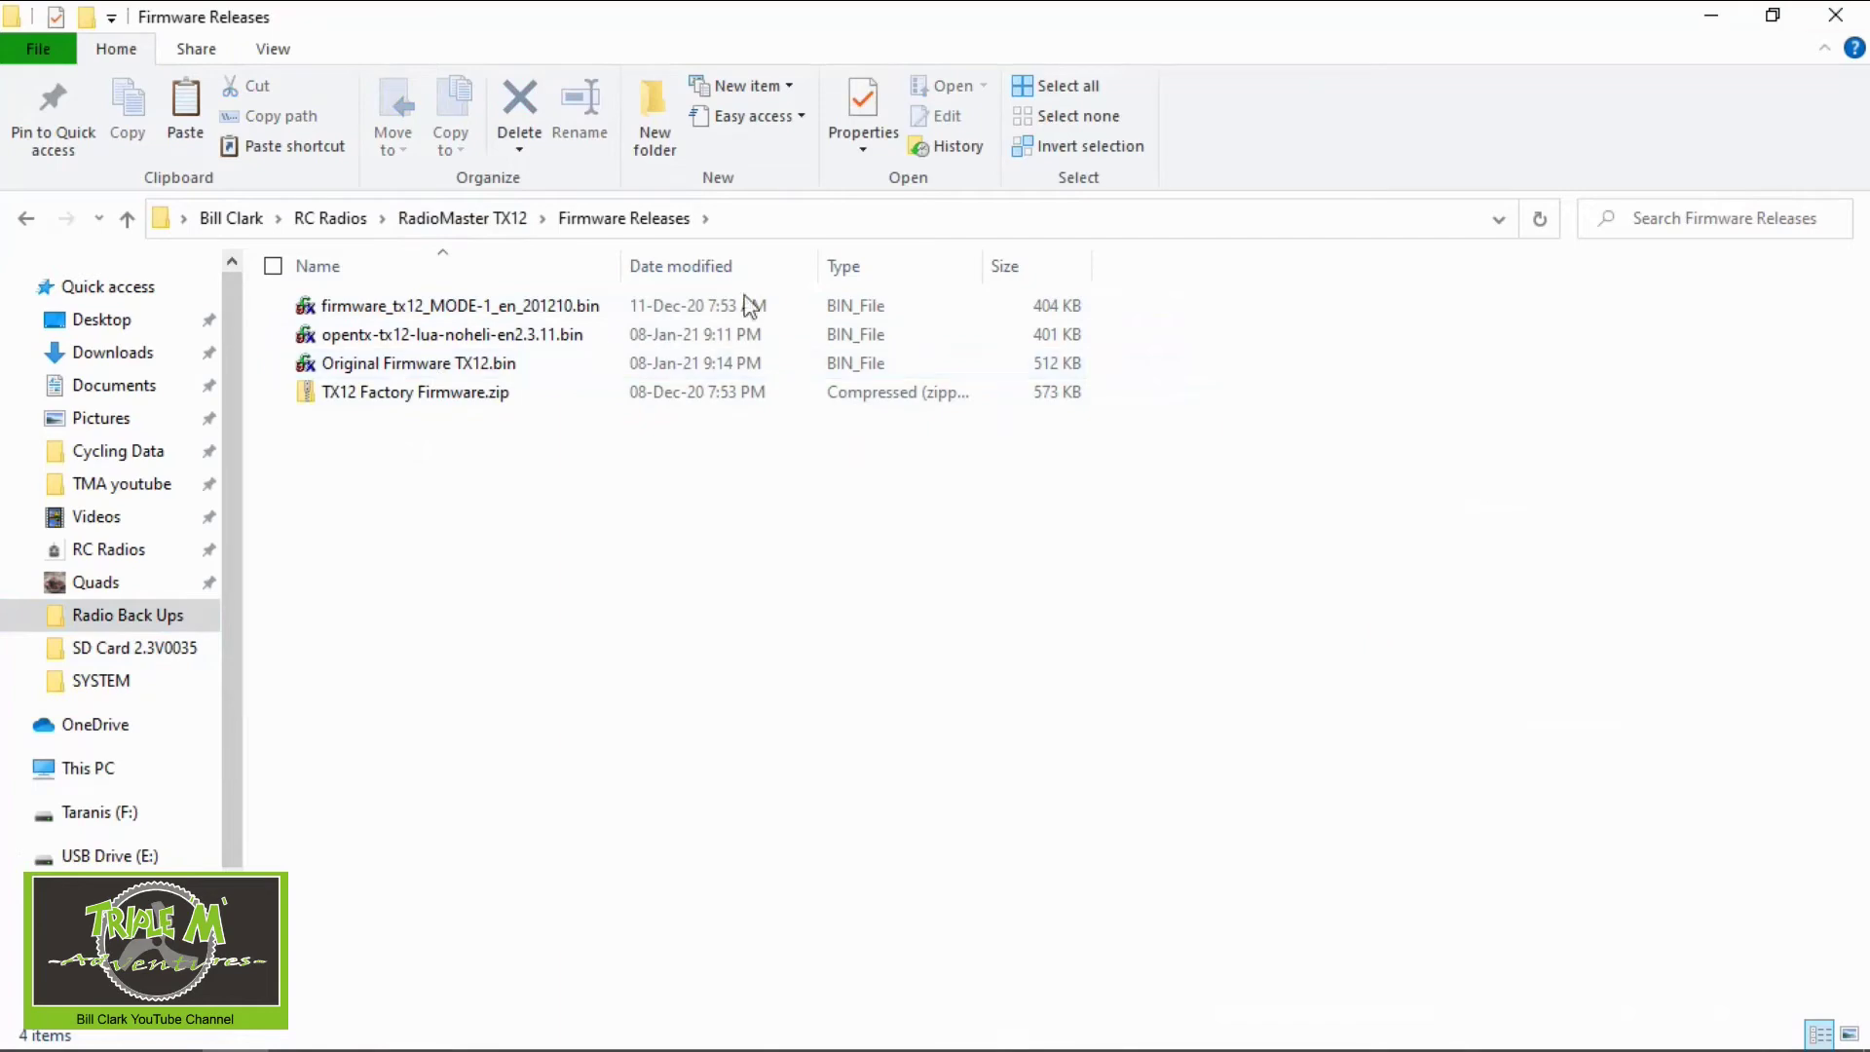
pyautogui.click(1847, 17)
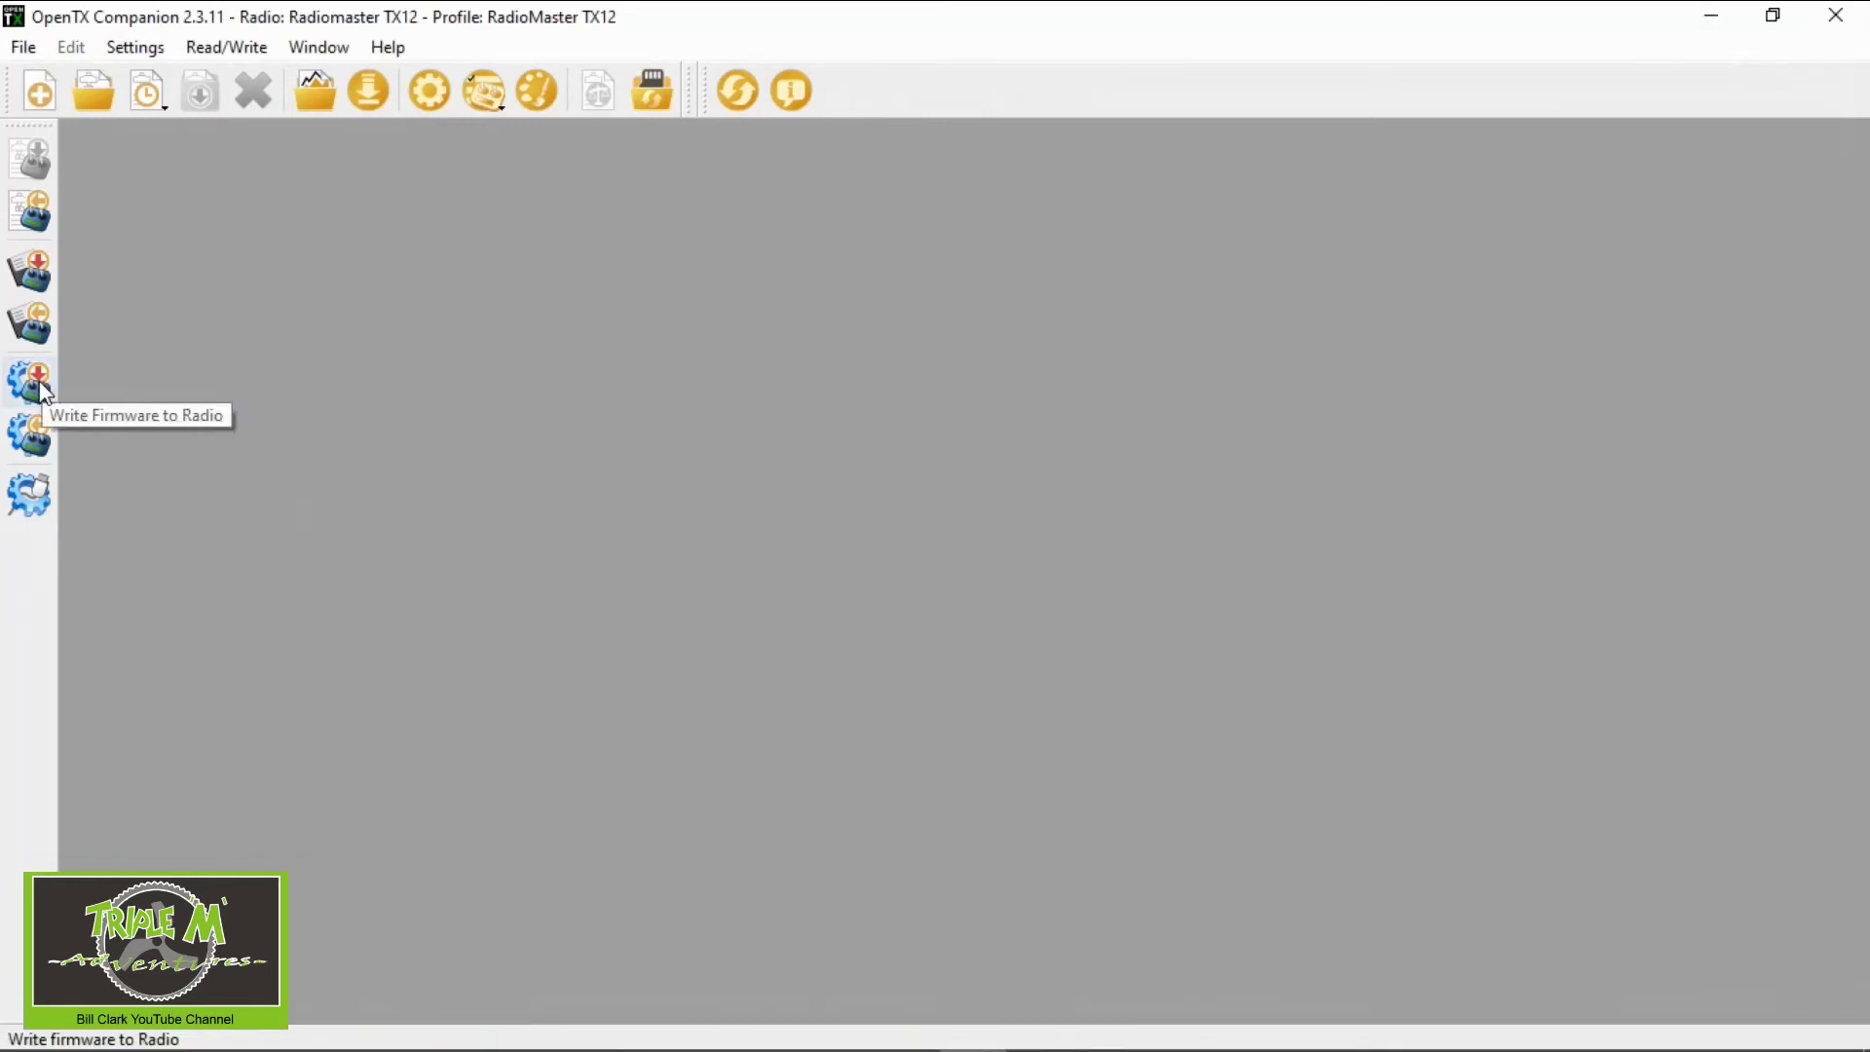
# Load opentx-tx12-lua-noheli-en2.3.11.bin into the Write Firmware dialog and start flashing it
pyautogui.click(41, 385)
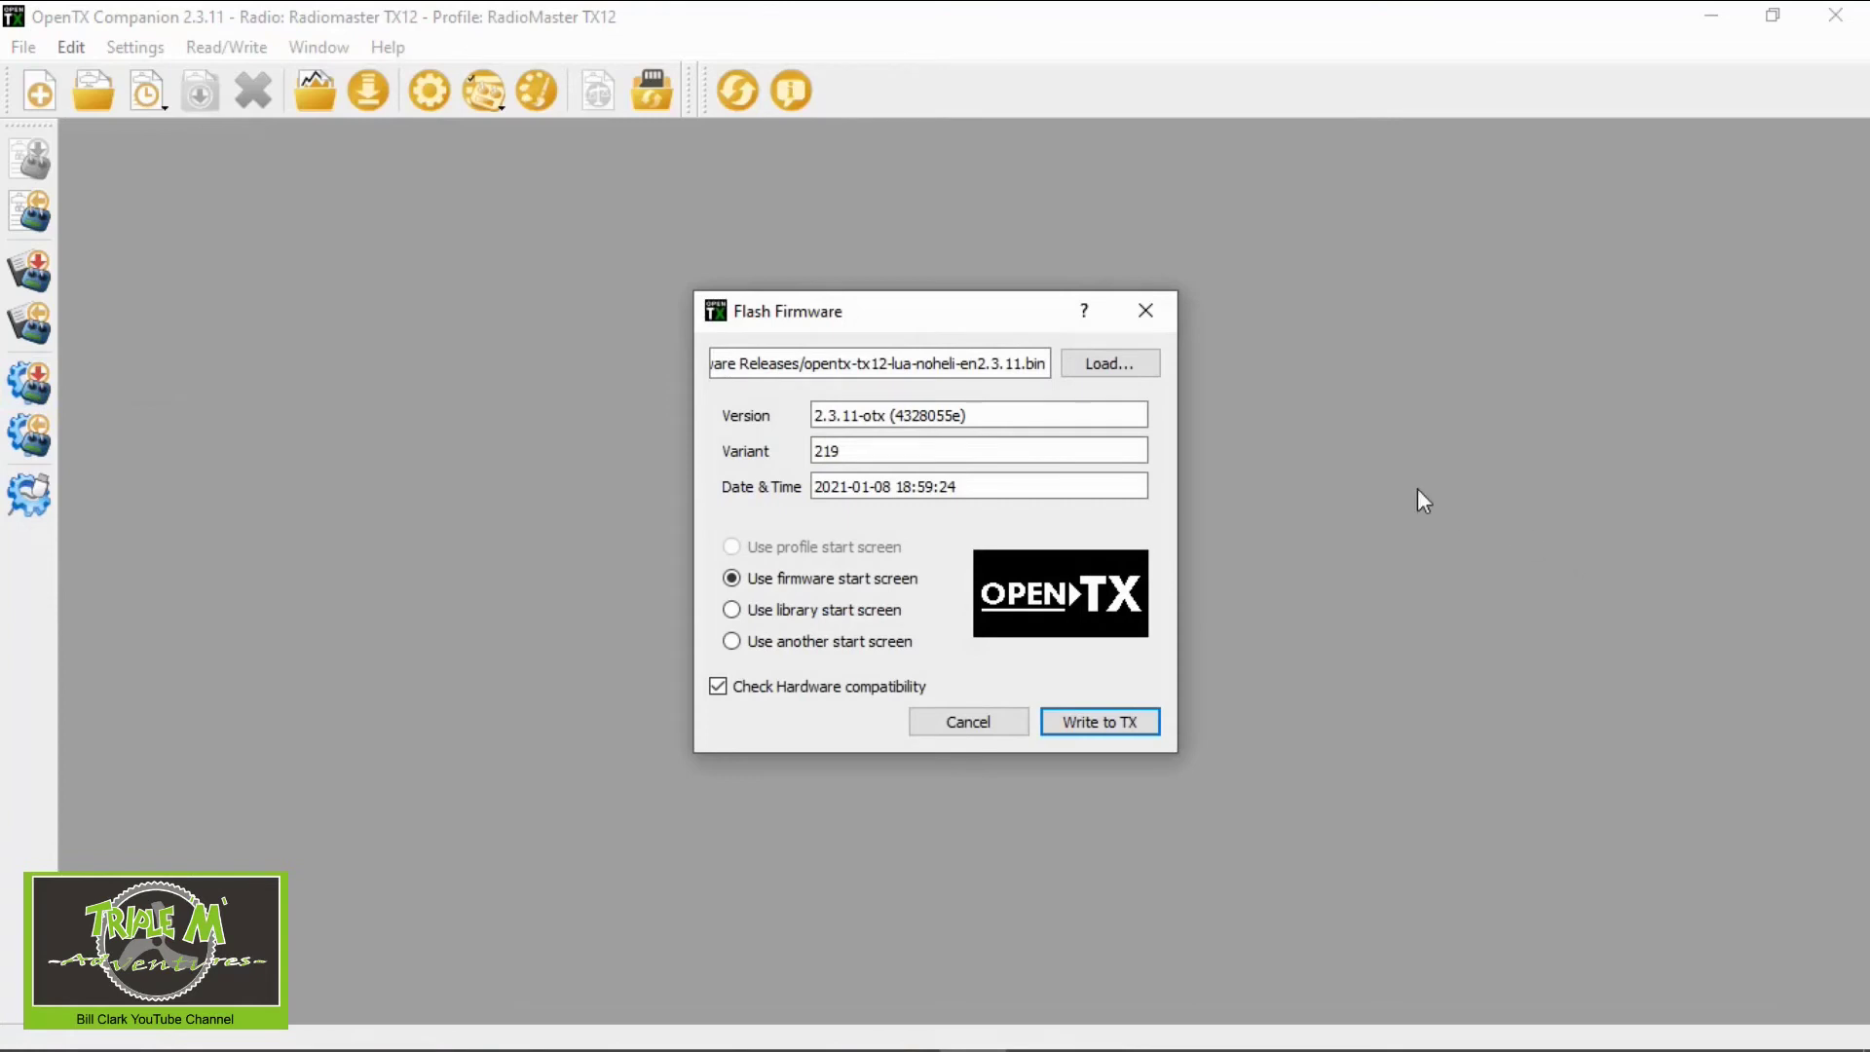
pyautogui.click(1076, 367)
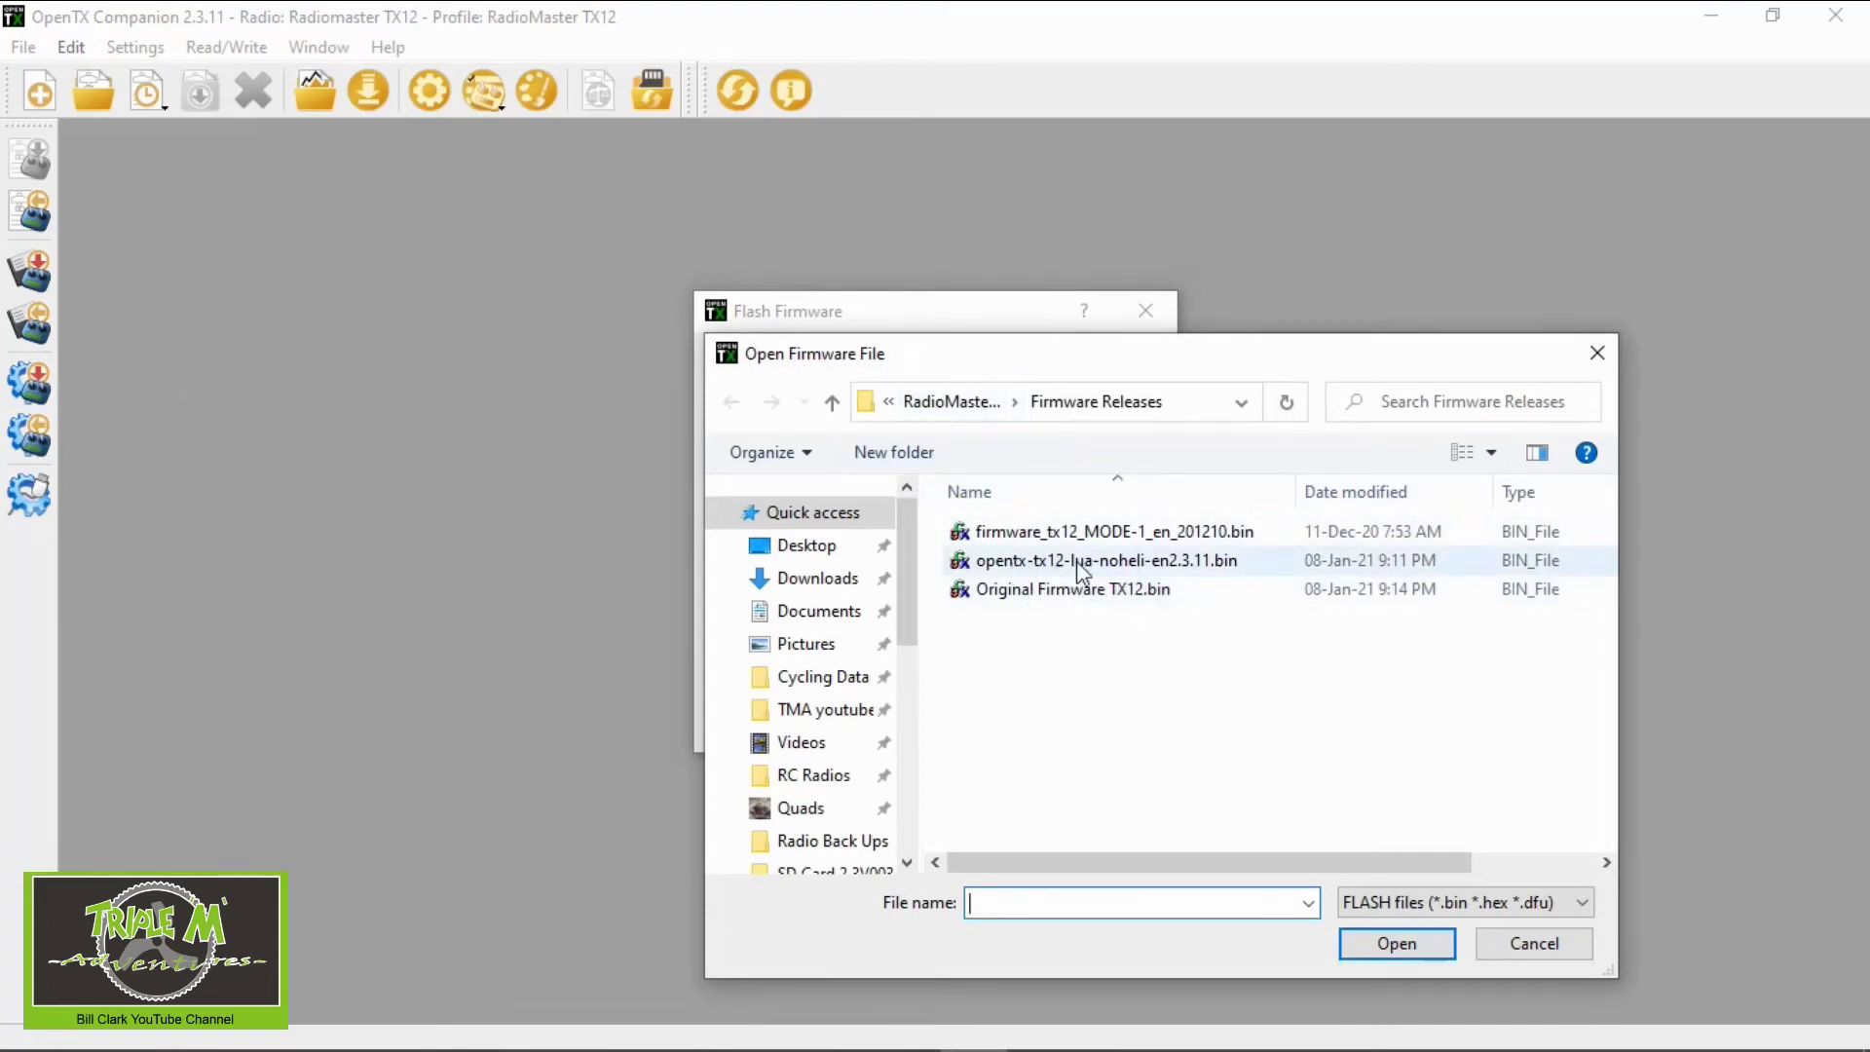
pyautogui.click(1212, 565)
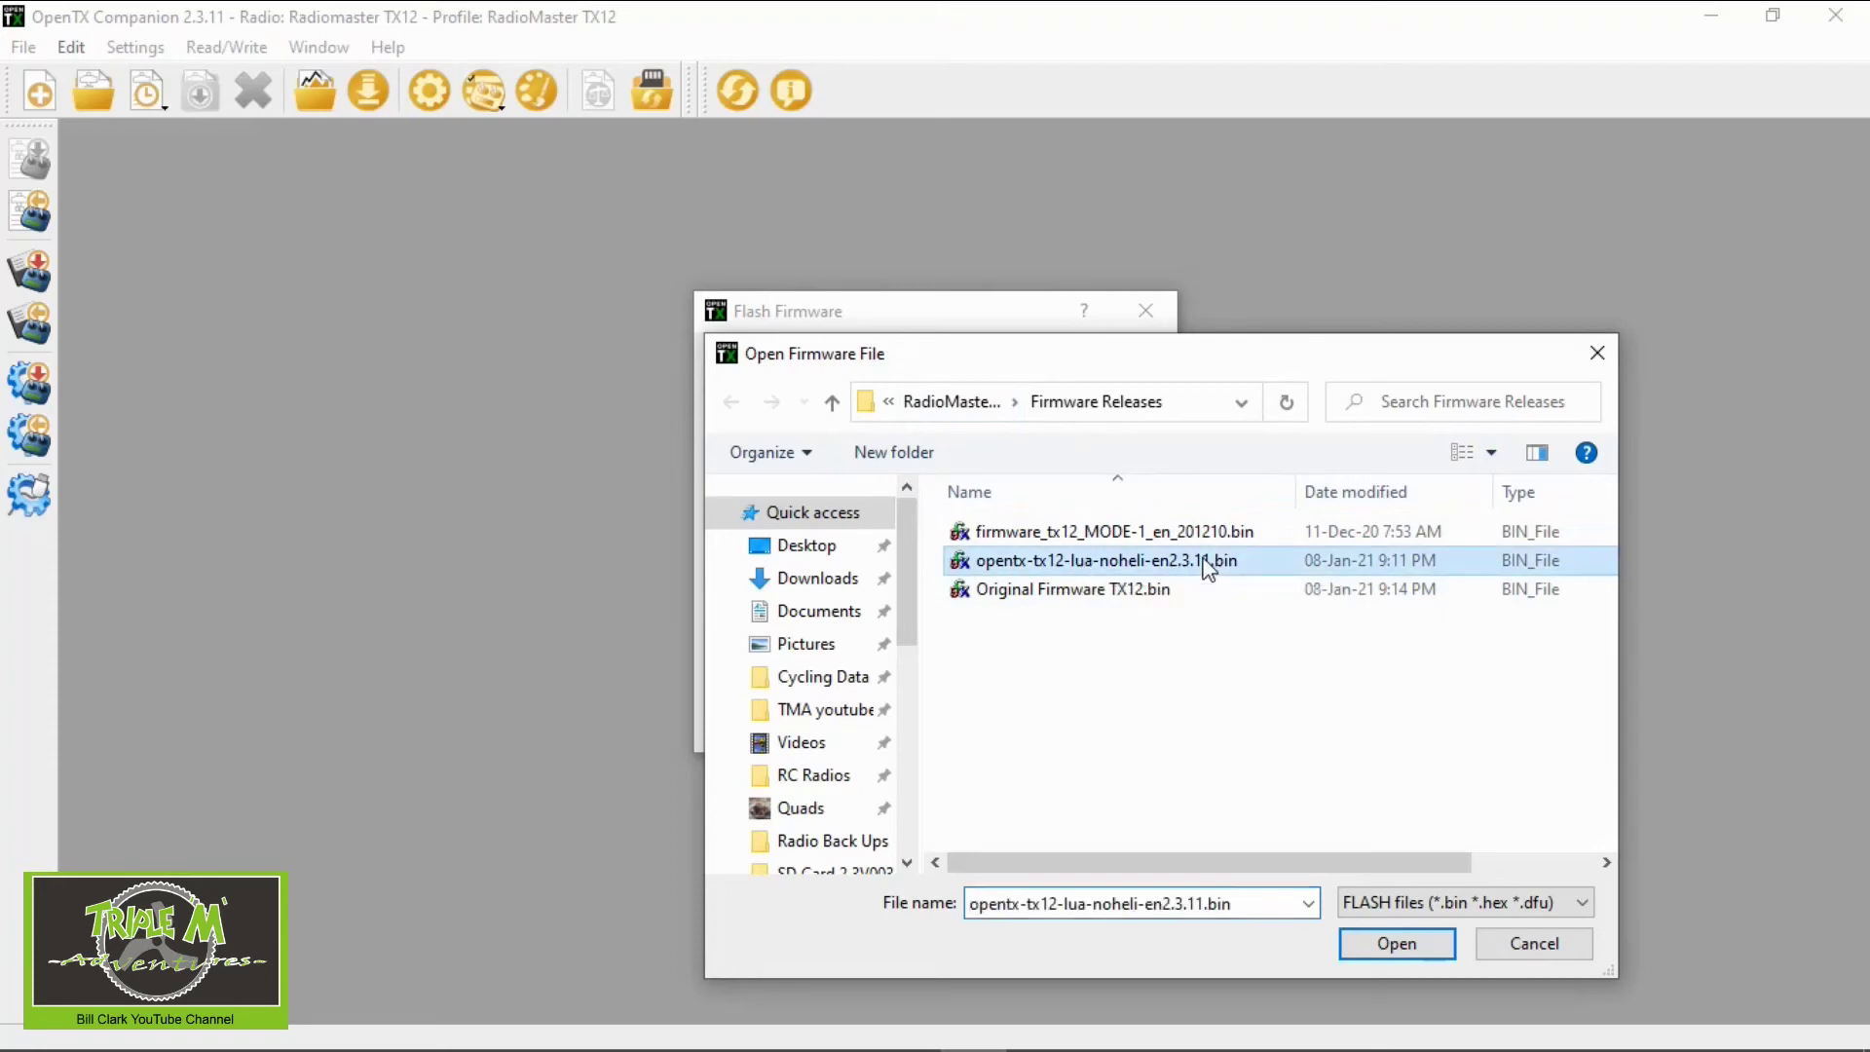
pyautogui.click(1400, 940)
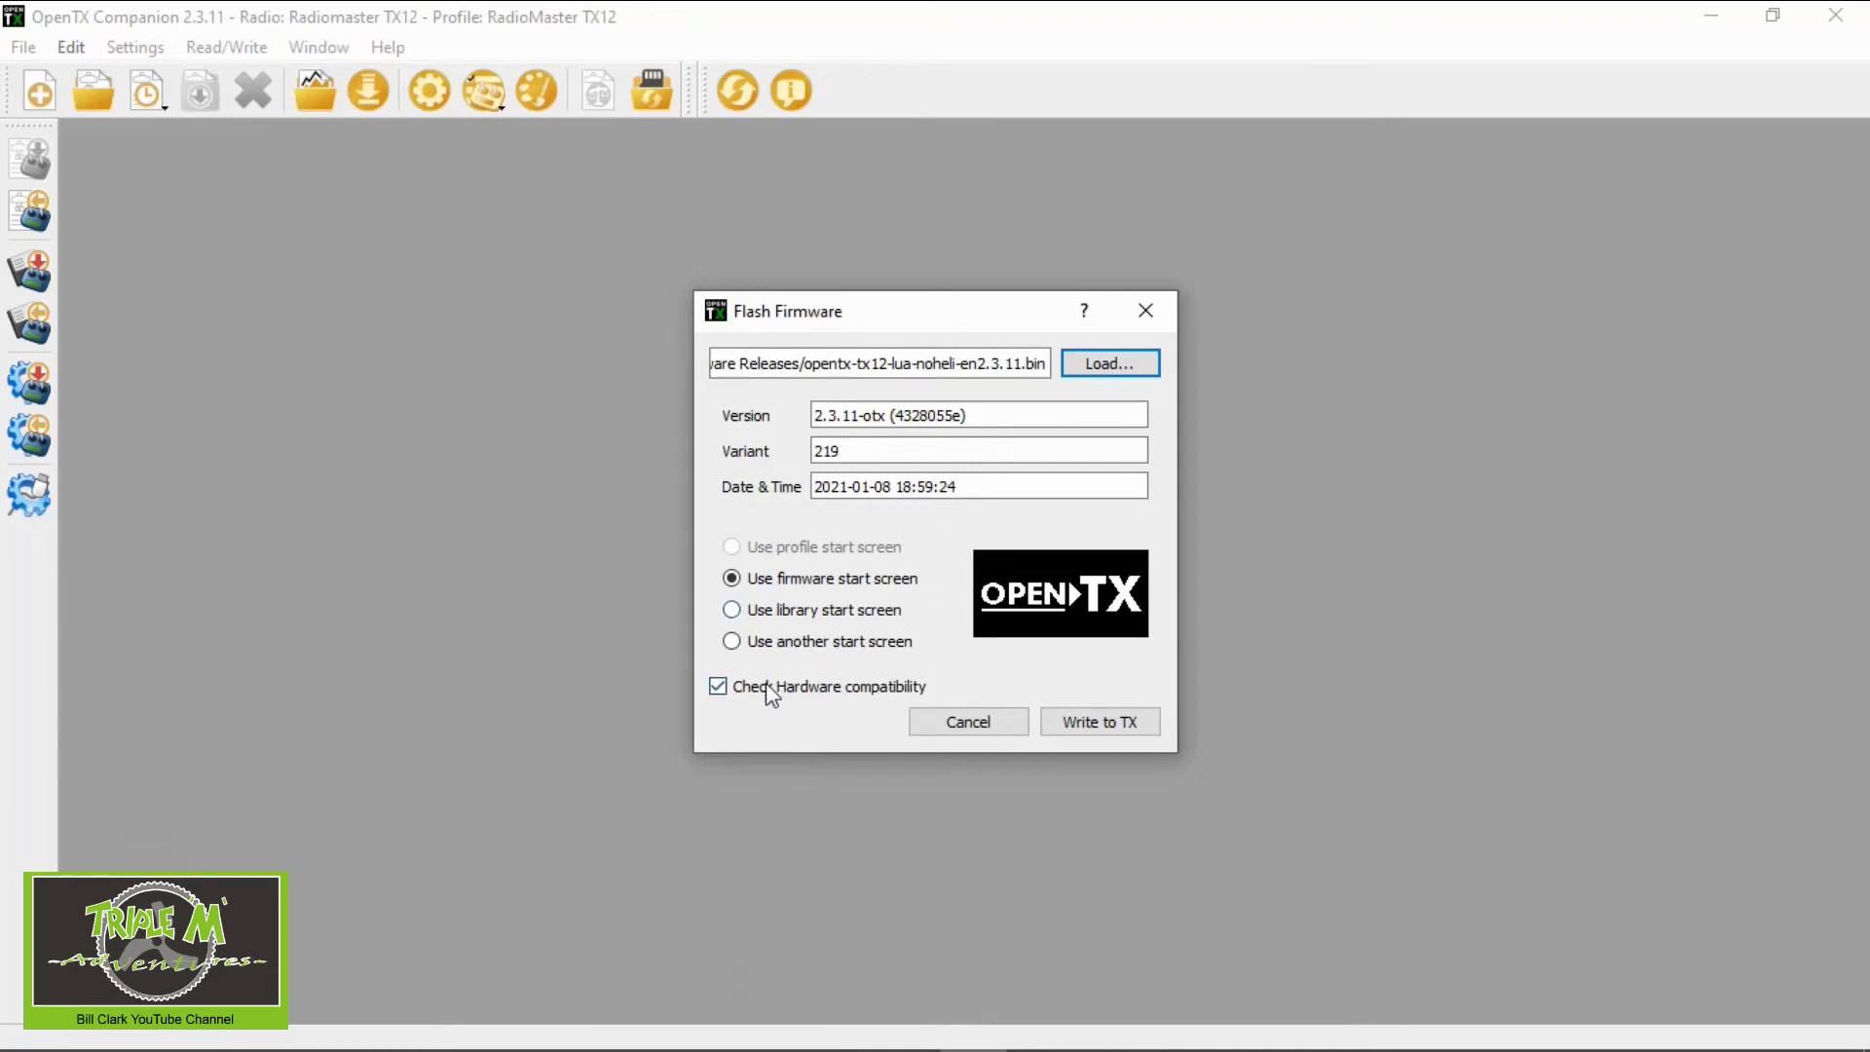
pyautogui.click(1109, 719)
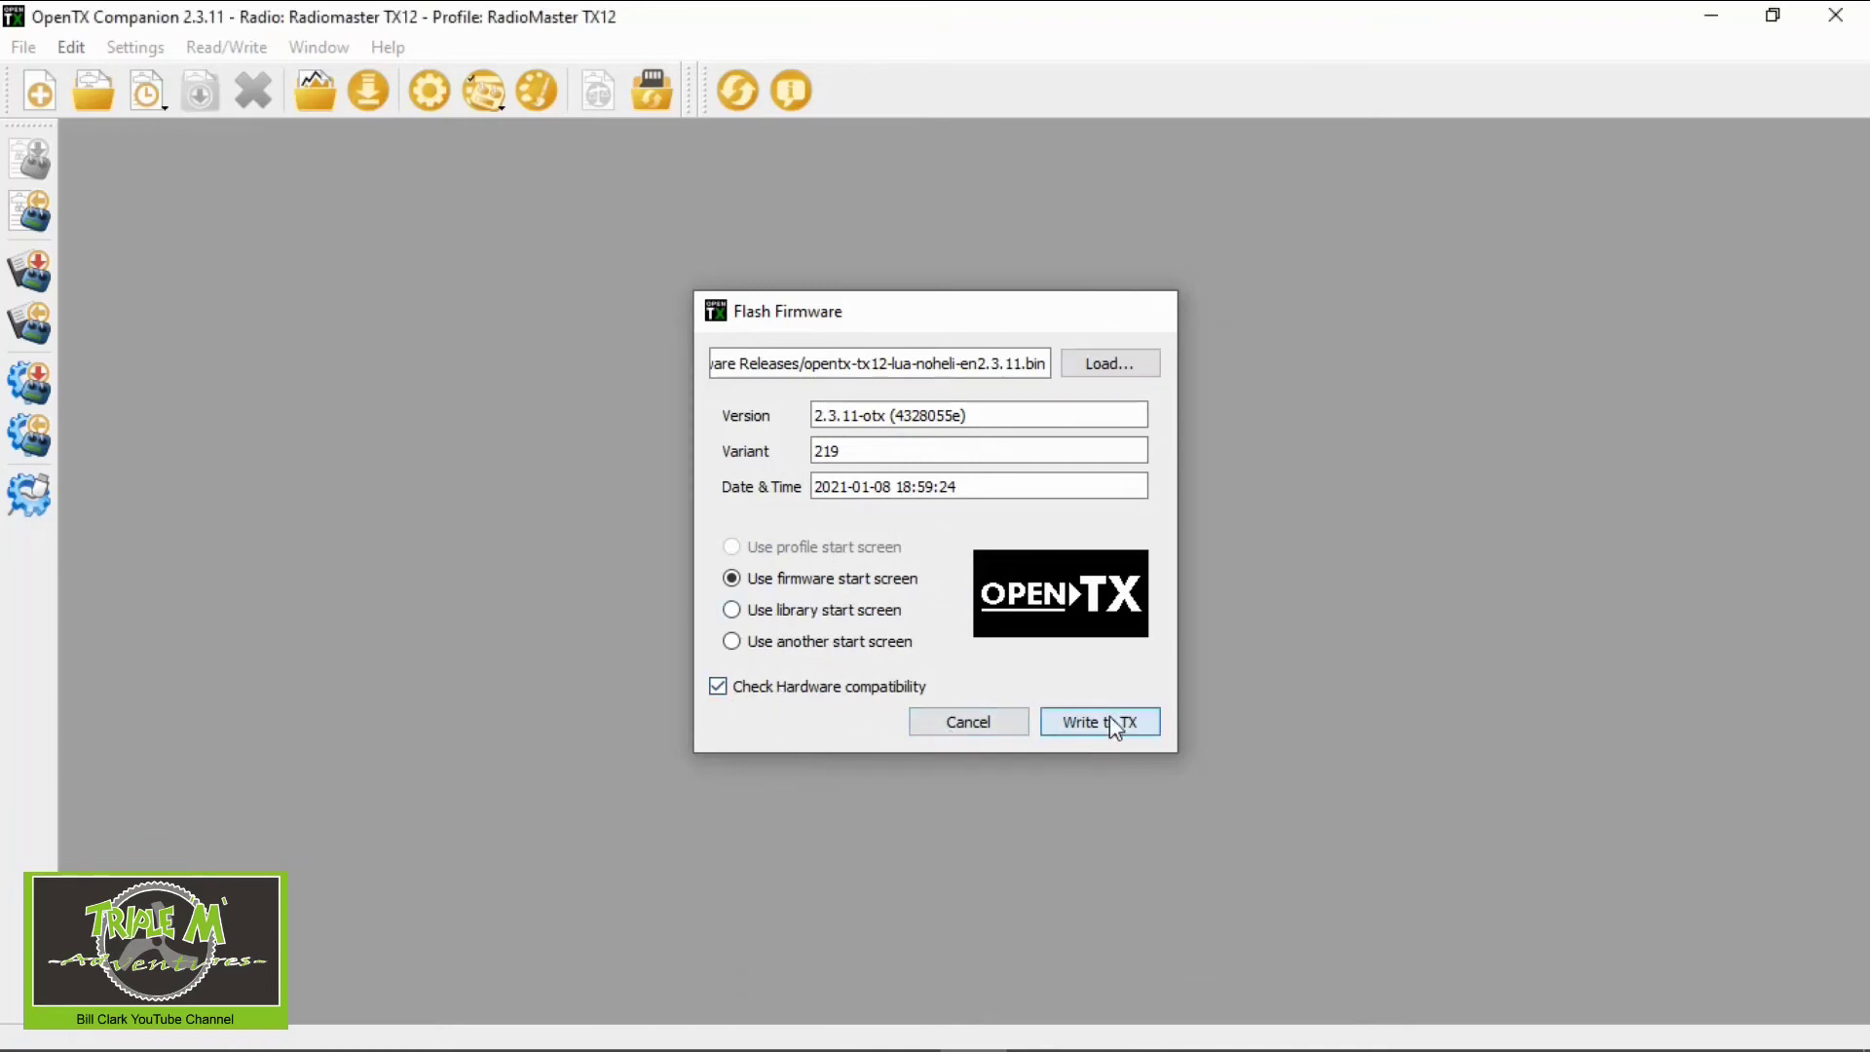